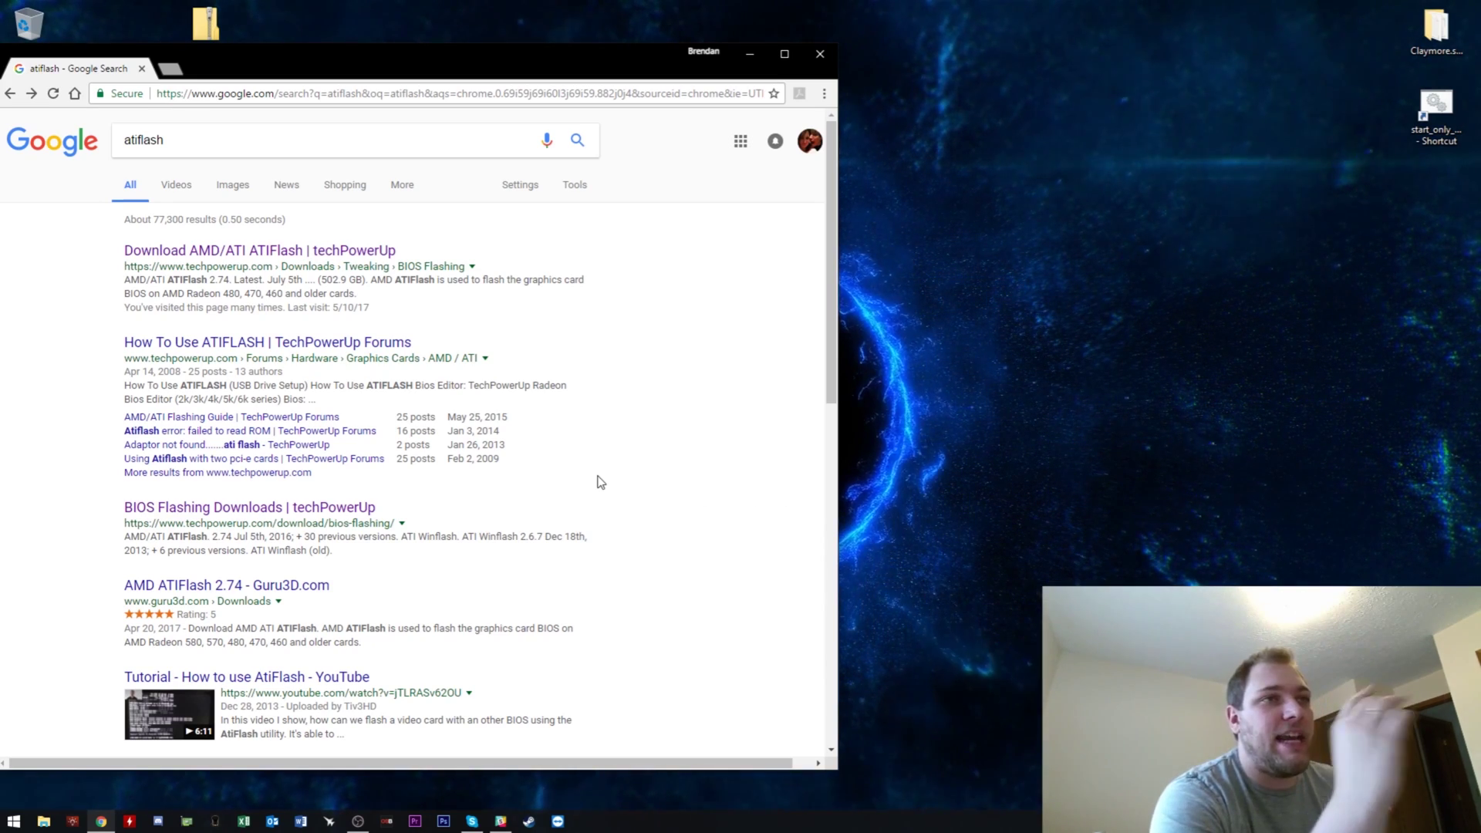
On TechPowerUp's ATIFlash page, start the ATIFlash 2.74 download to reach the mirror list
left_click(280, 259)
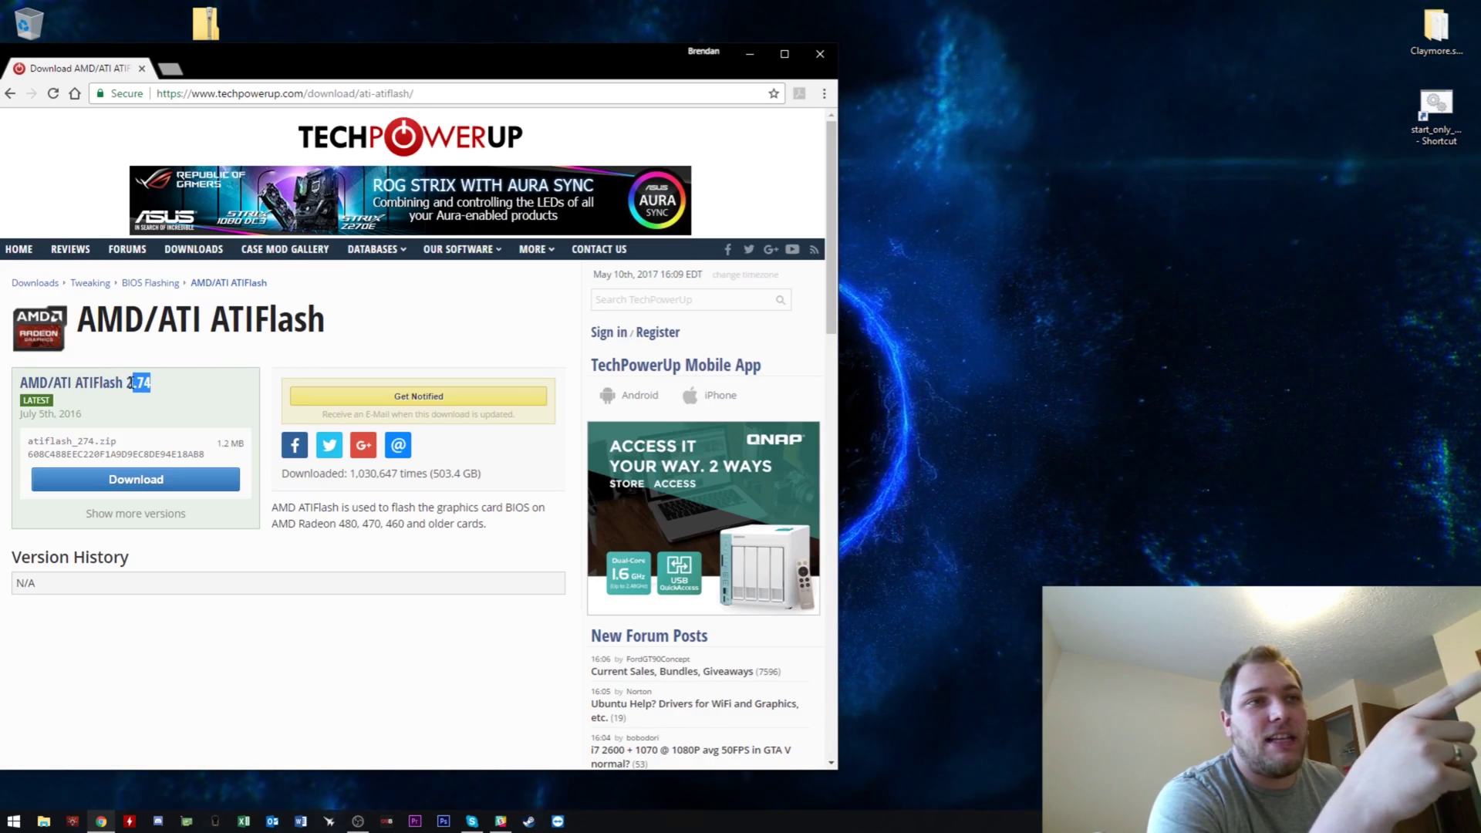
left_click_drag(124, 390, 130, 389)
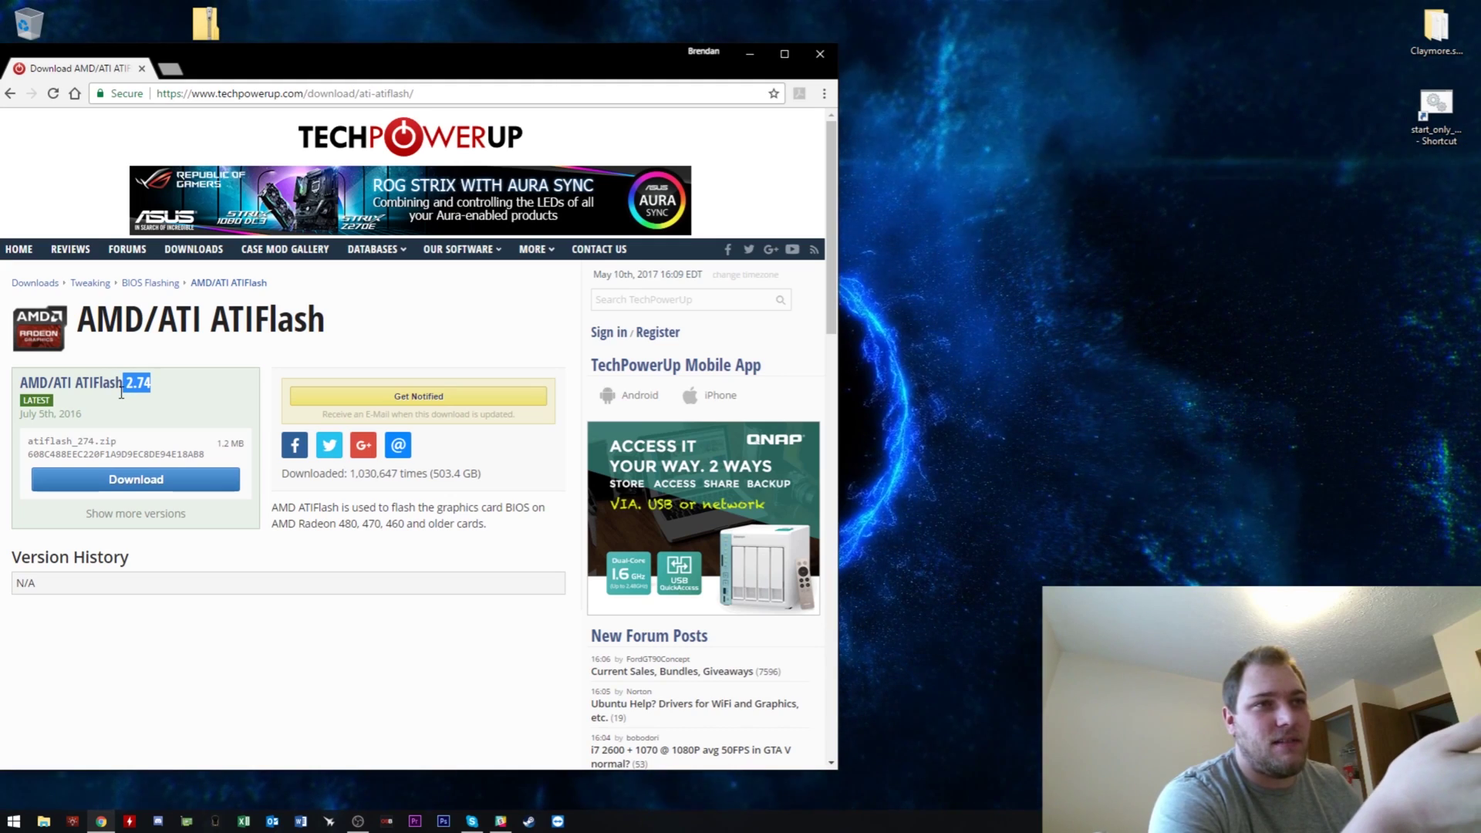
left_click(88, 407)
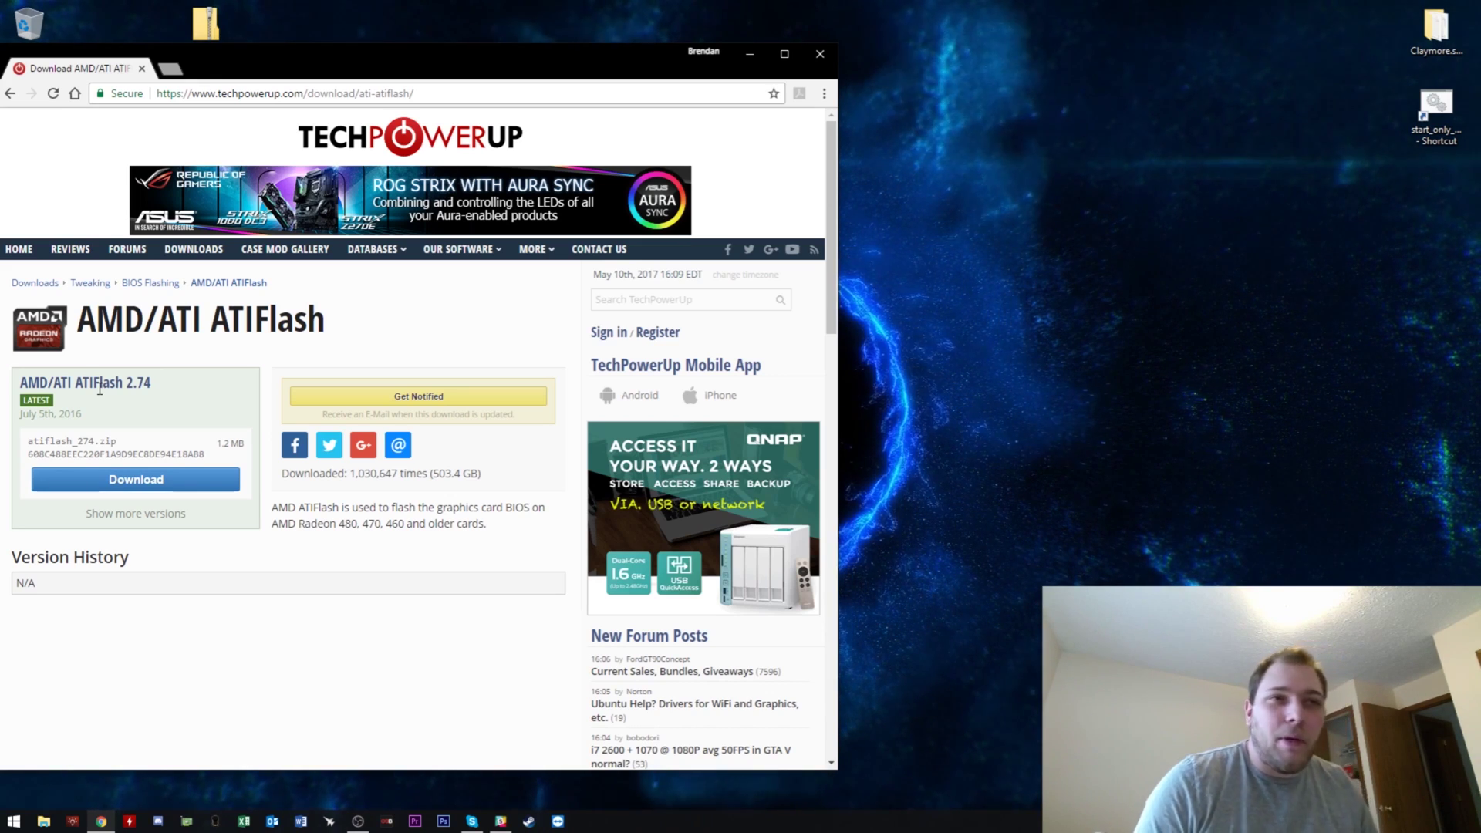
left_click(143, 480)
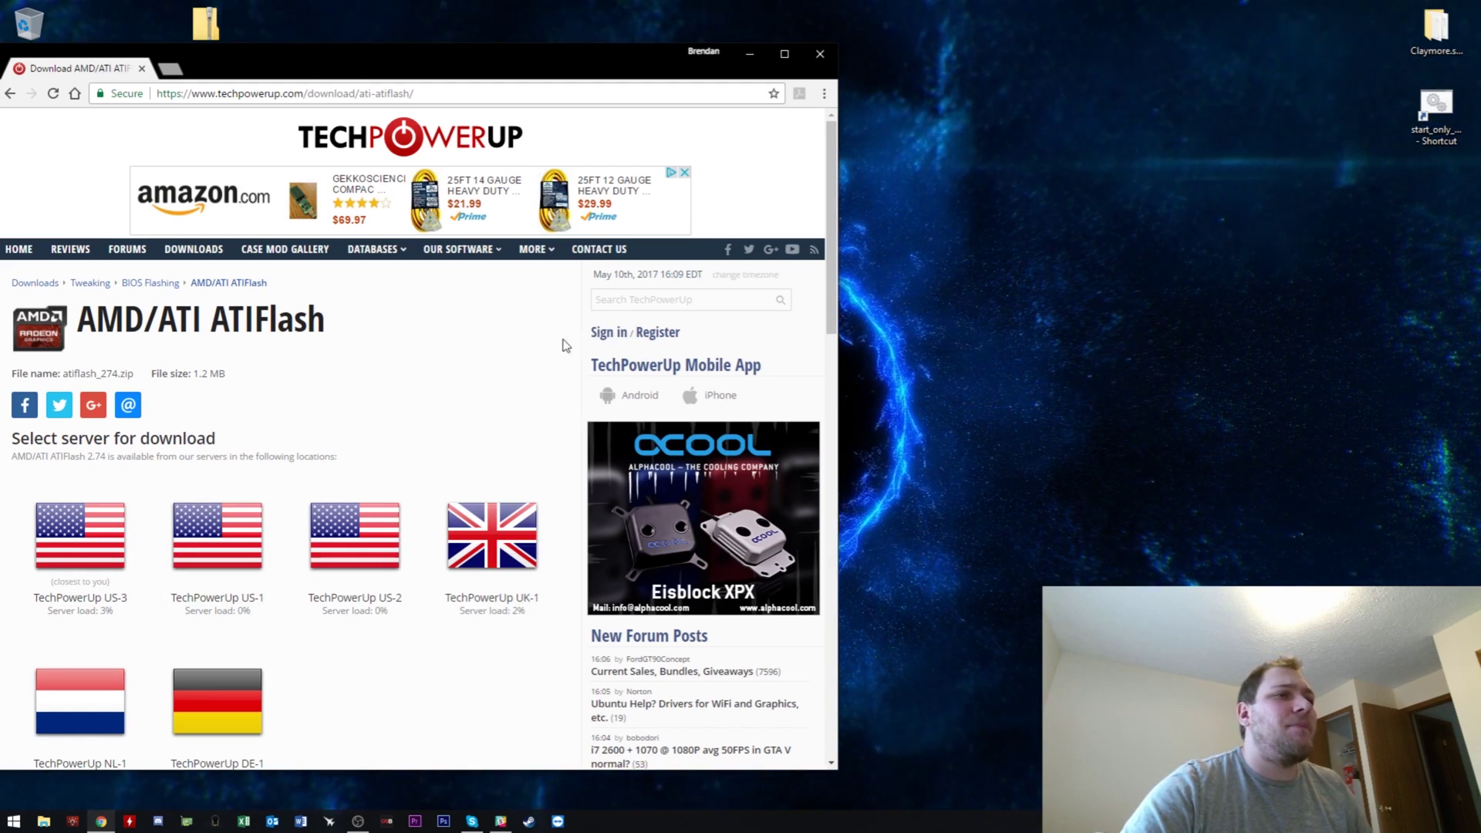
Close Chrome and extract atiflash_274.zip into a folder on the desktop
left_click(822, 54)
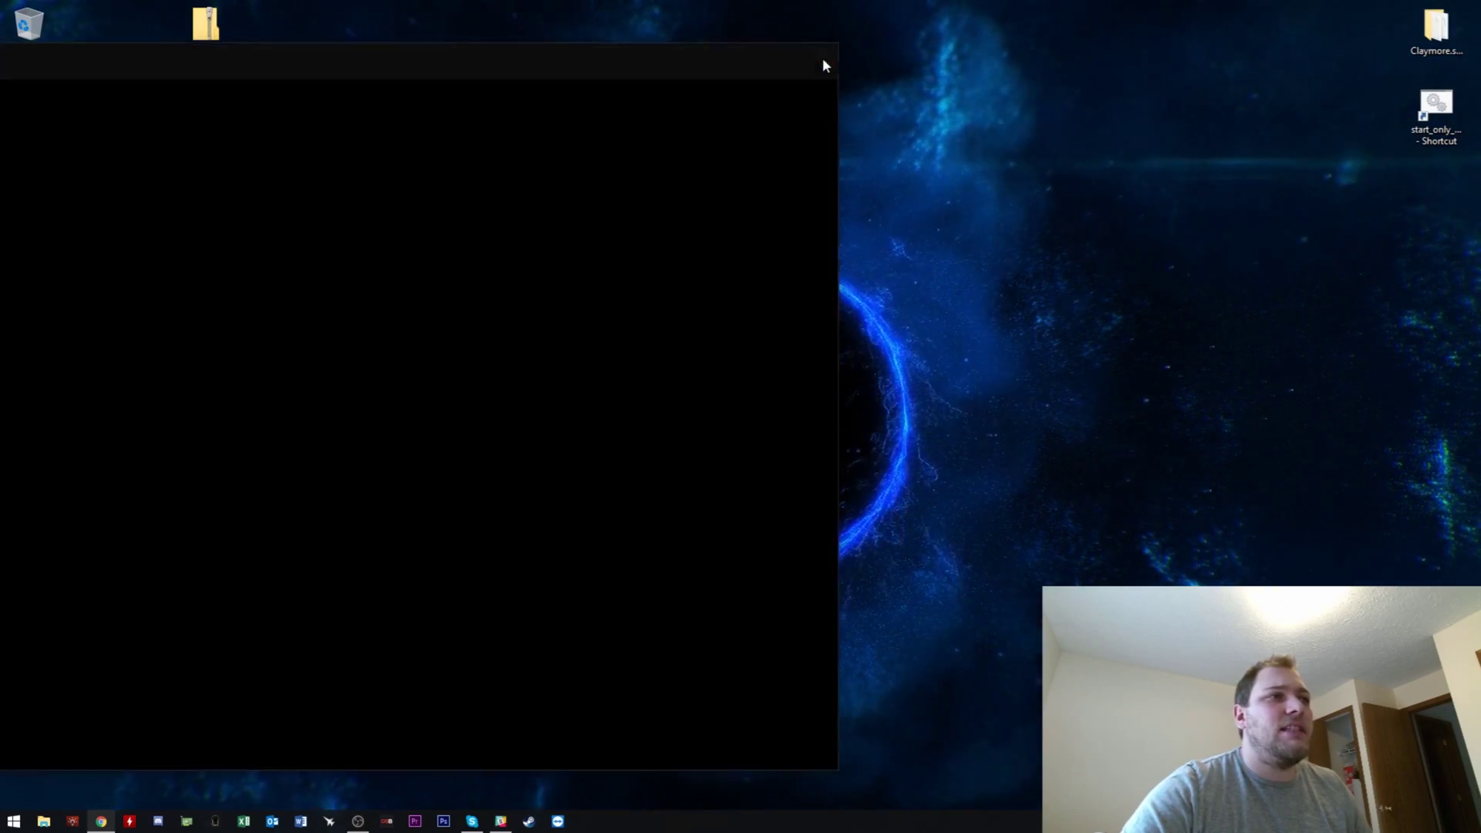
right_click(211, 15)
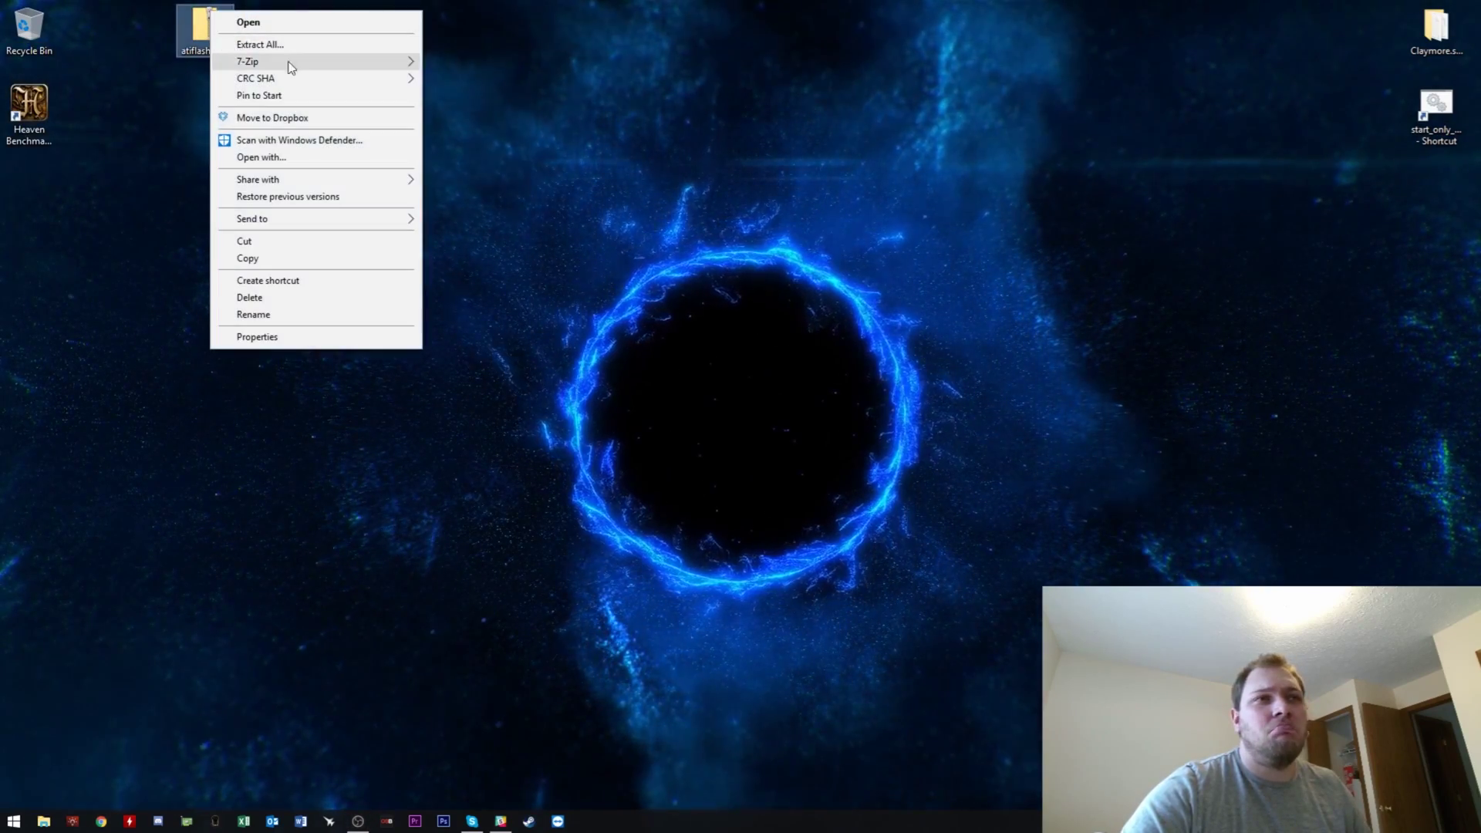
left_click(322, 44)
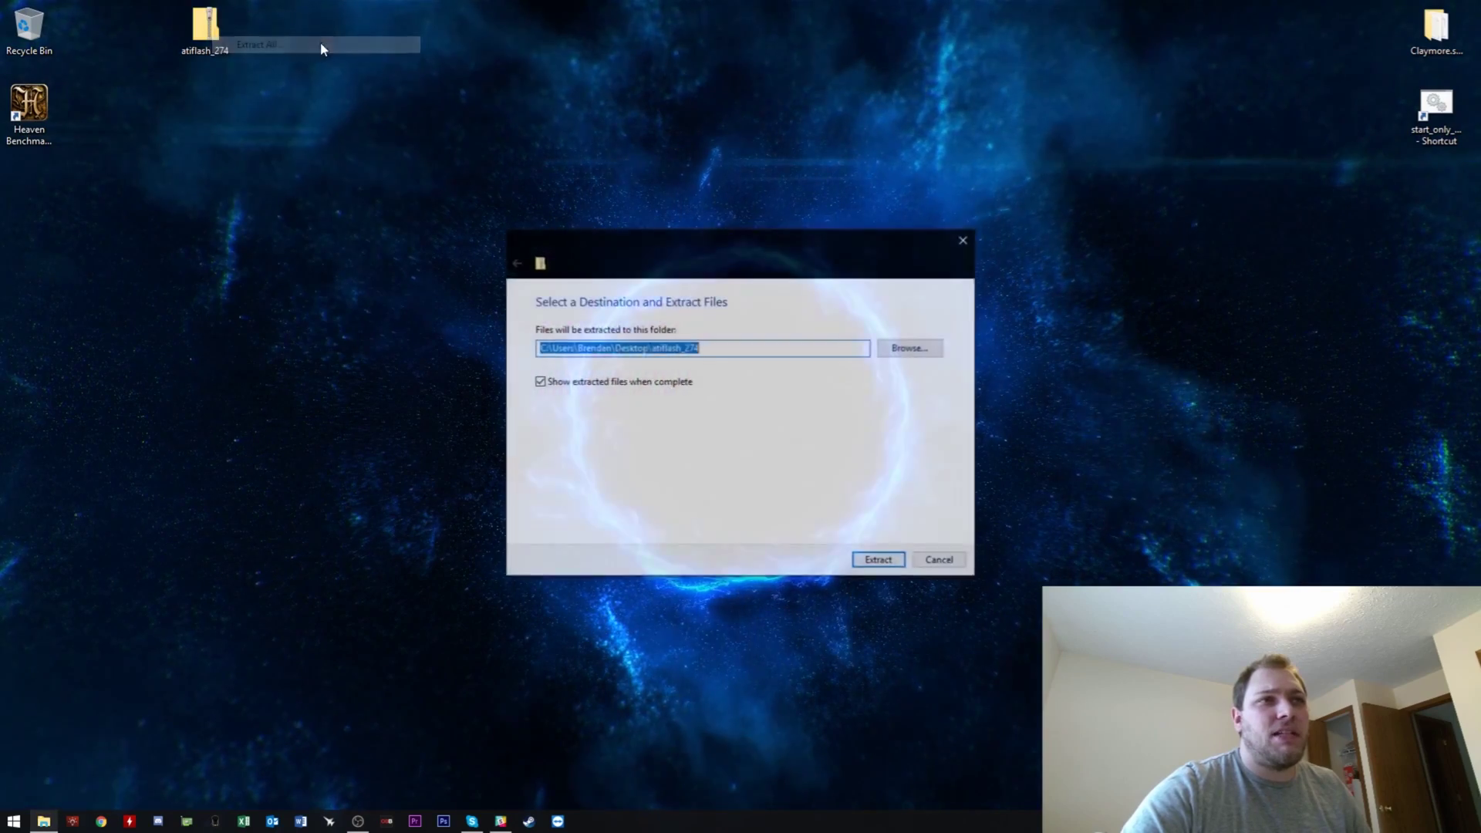
left_click(875, 569)
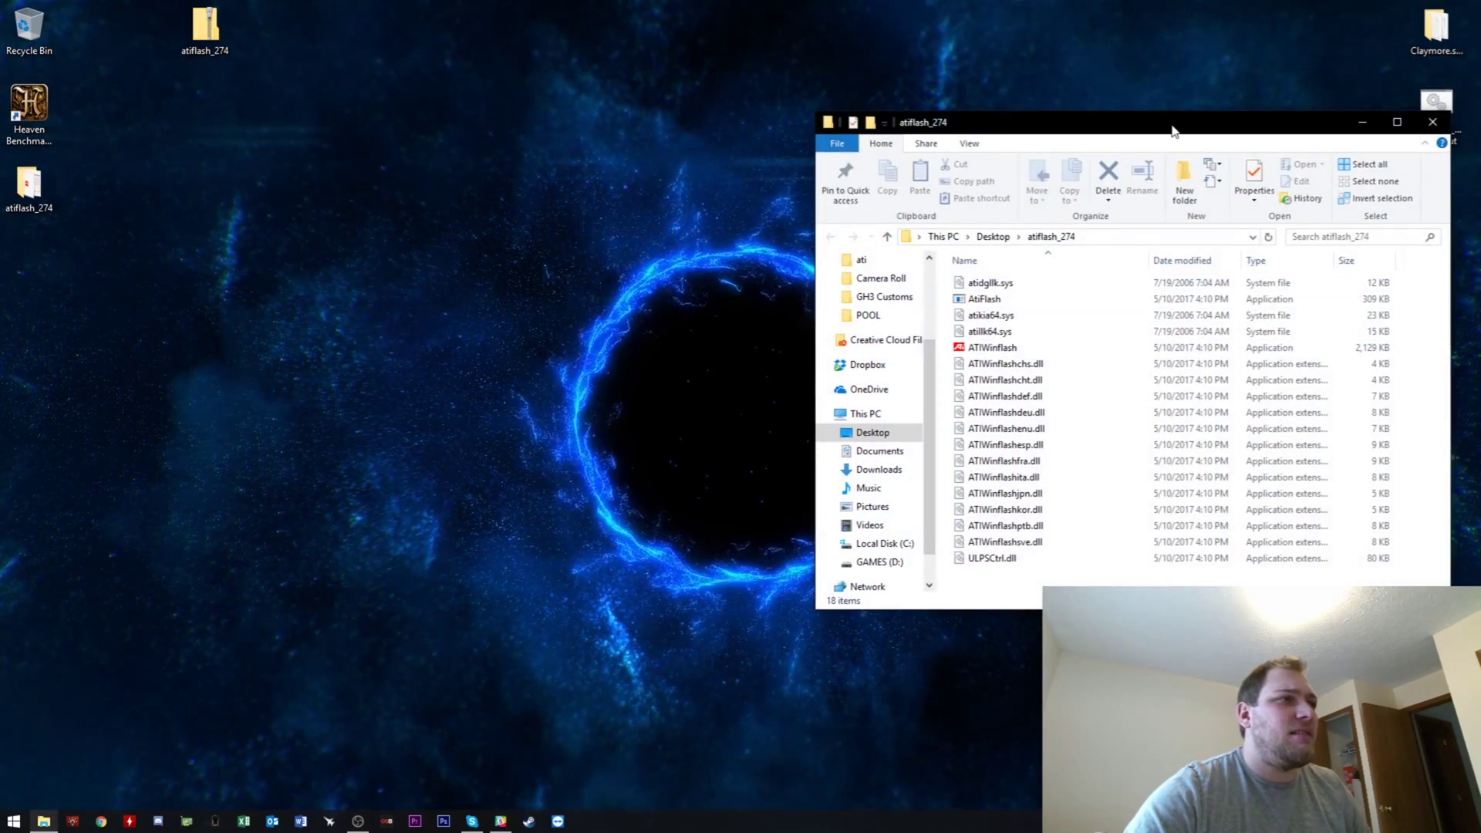
In the extracted atiflash_274 folder, bring up the launch options for ATIWinflash
left_click_drag(1173, 125, 702, 91)
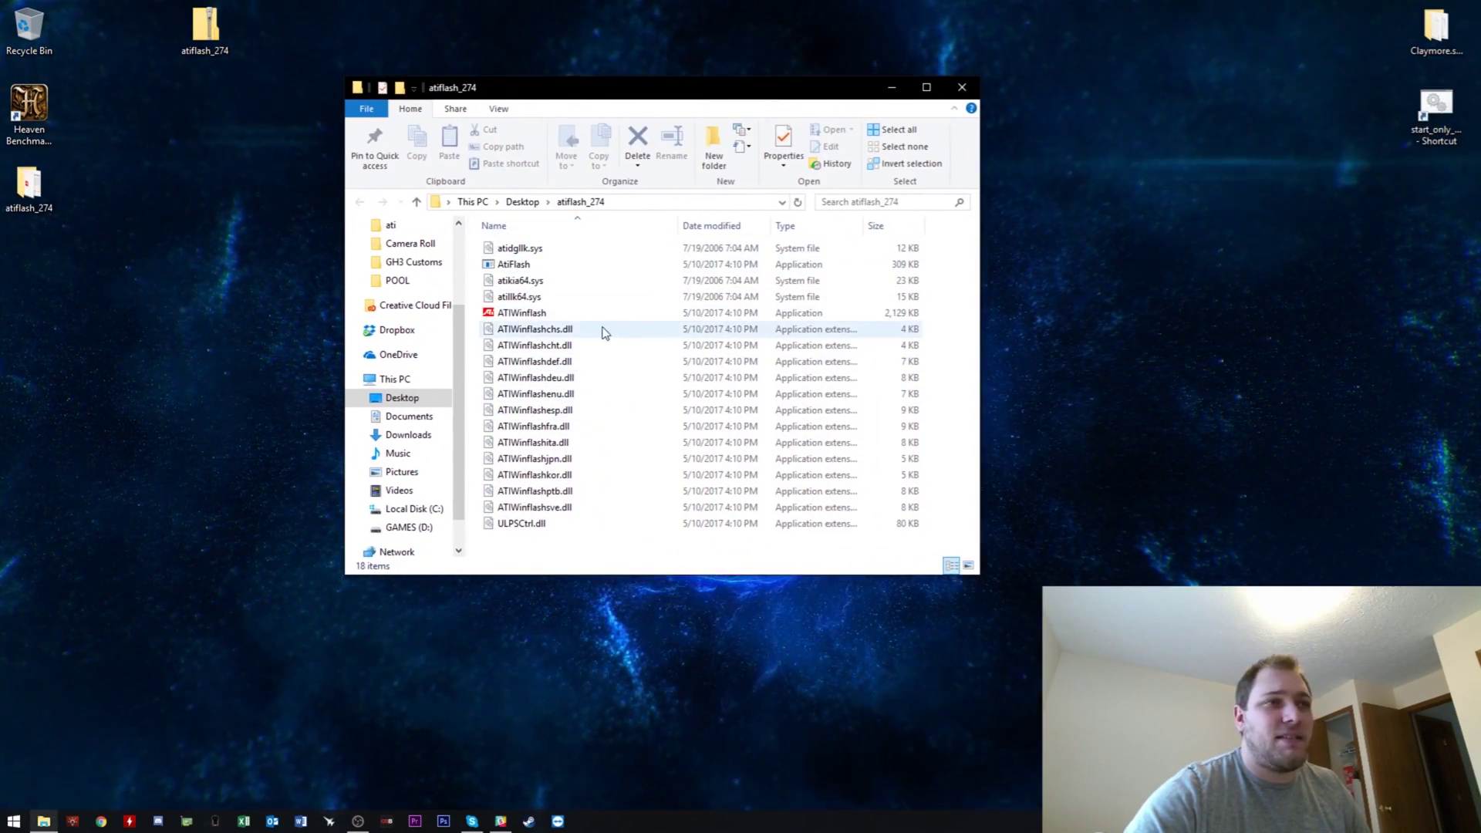
left_click(579, 314)
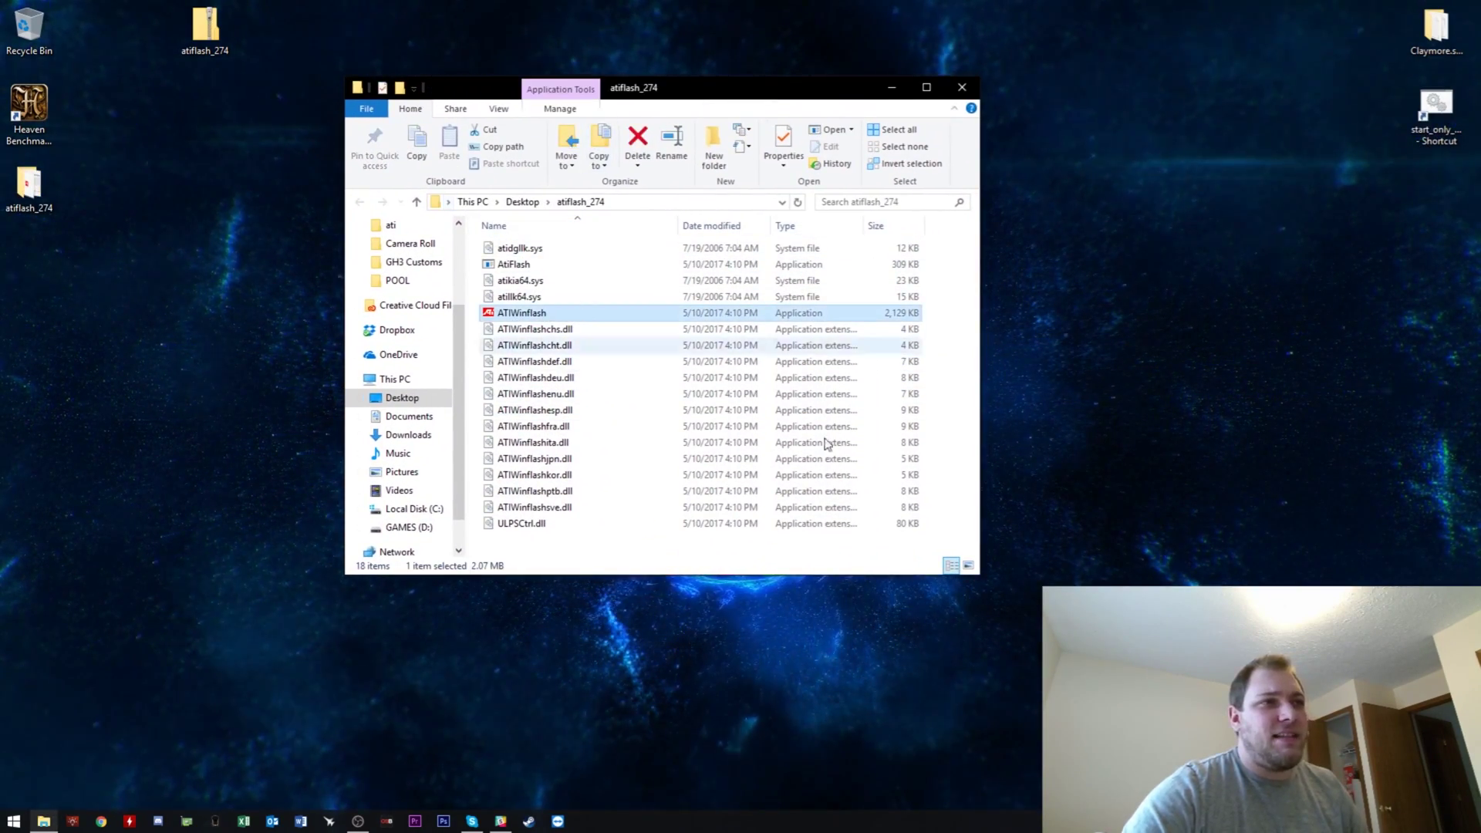
right_click(538, 314)
Run ATIWinflash as administrator to show the RX 580 Series' VBIOS 115-D000PIL-100 details
left_click(601, 341)
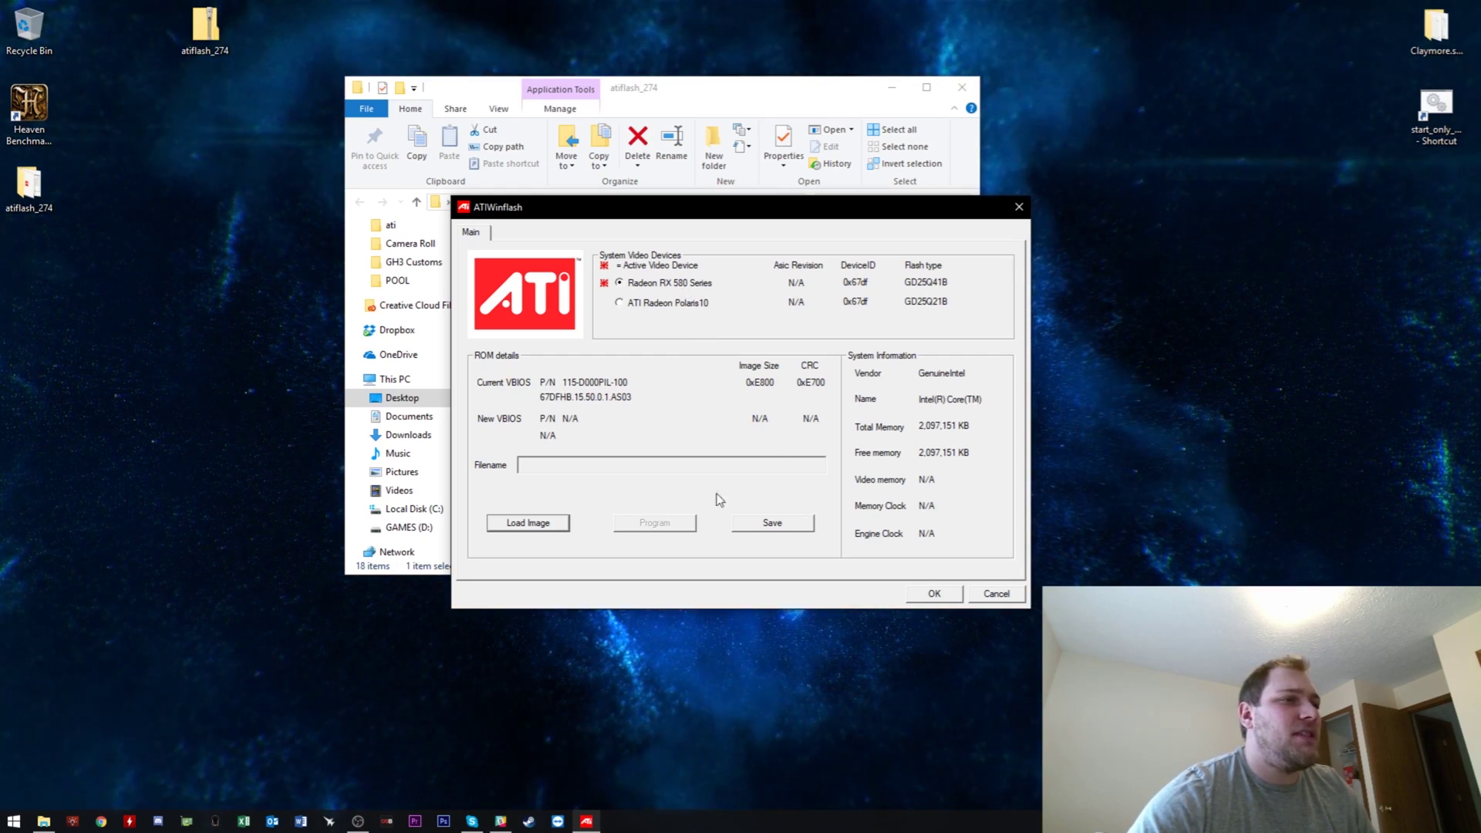
Save the card's current BIOS as 'stock' in atiflash_274 and acknowledge the saved message
left_click(793, 531)
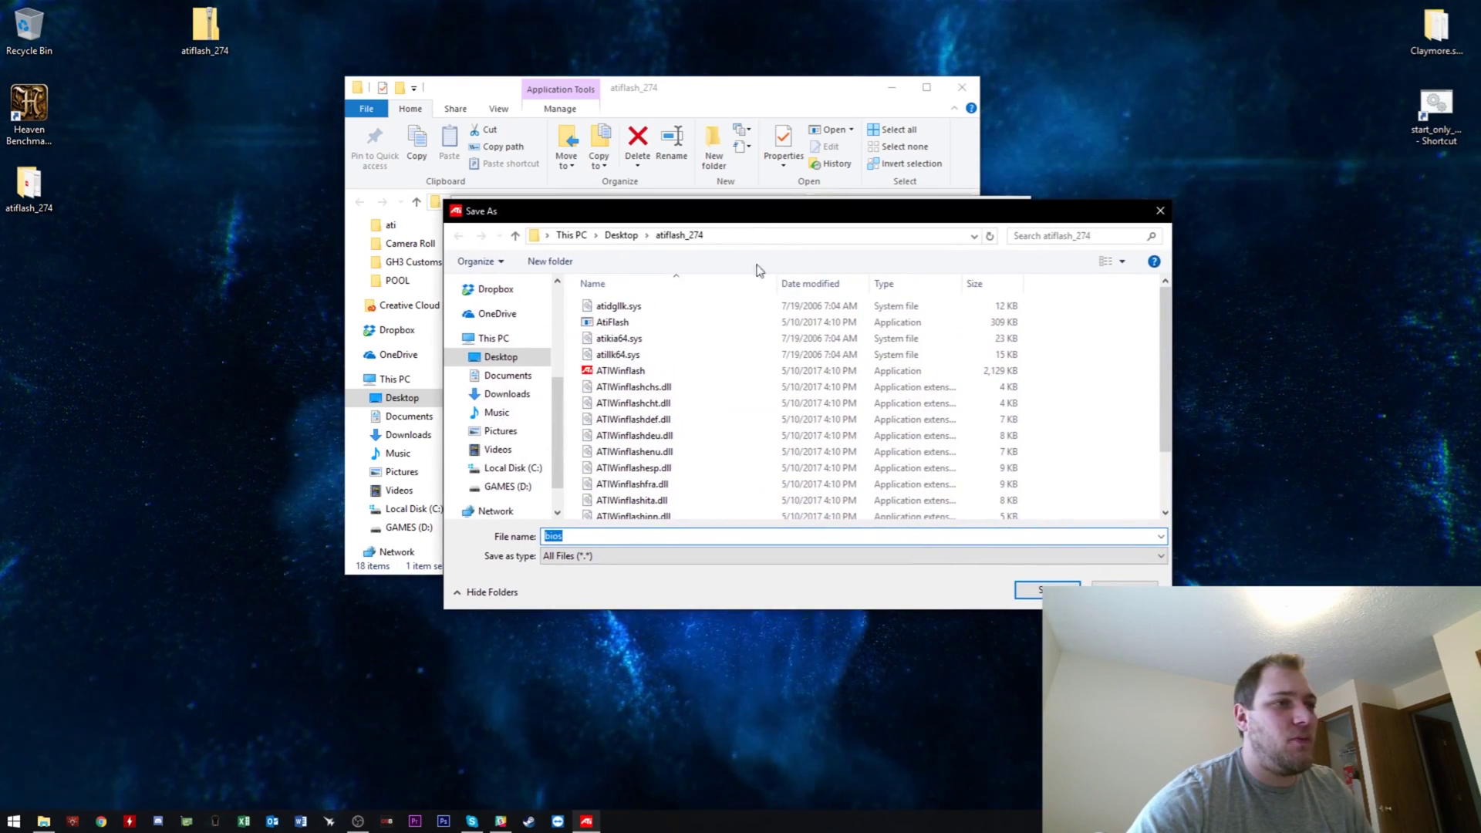
scroll(843, 429, "down", 2)
scroll(798, 462, "up", 2)
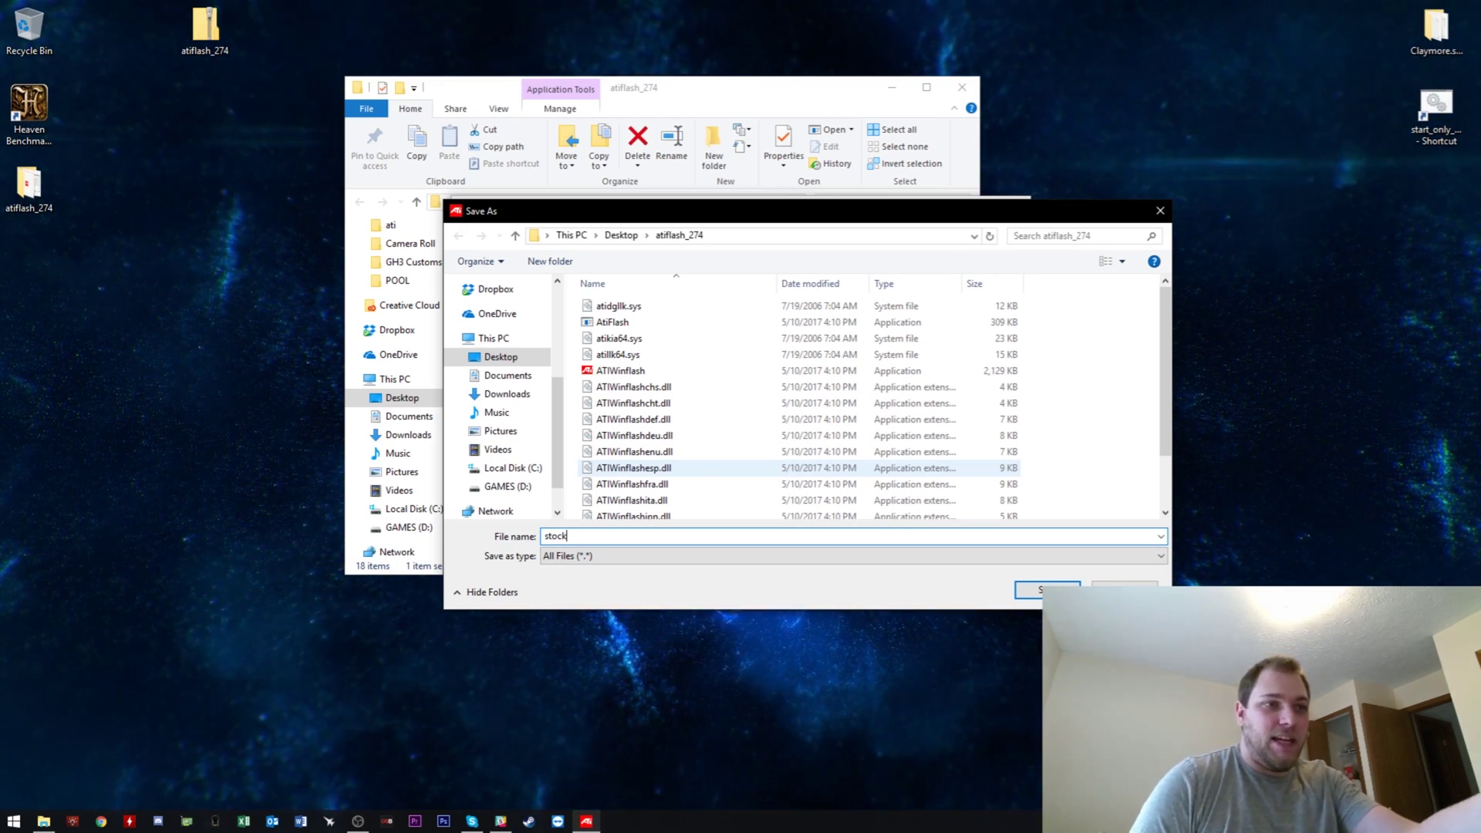
key("Return")
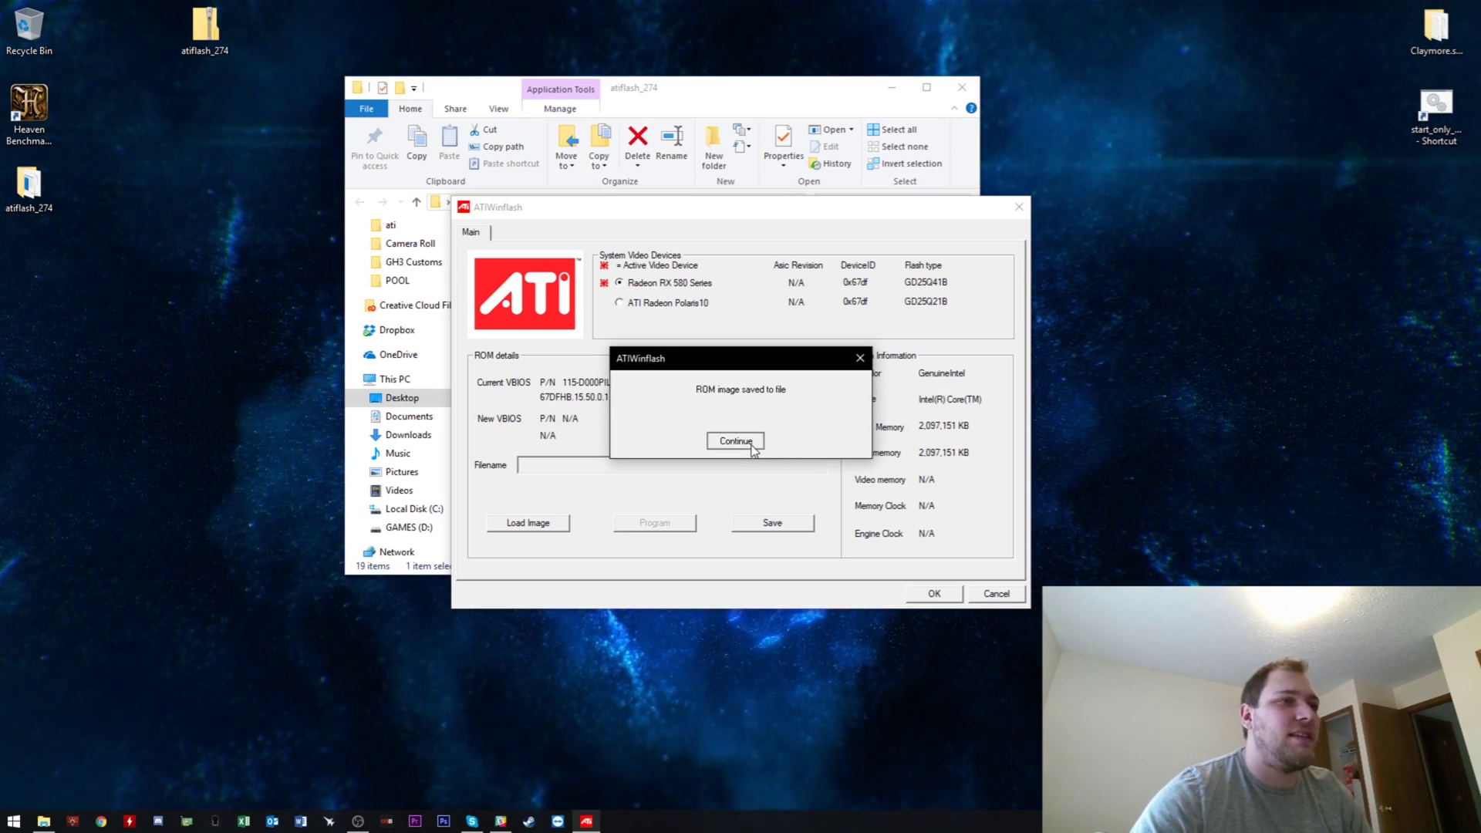
left_click(736, 441)
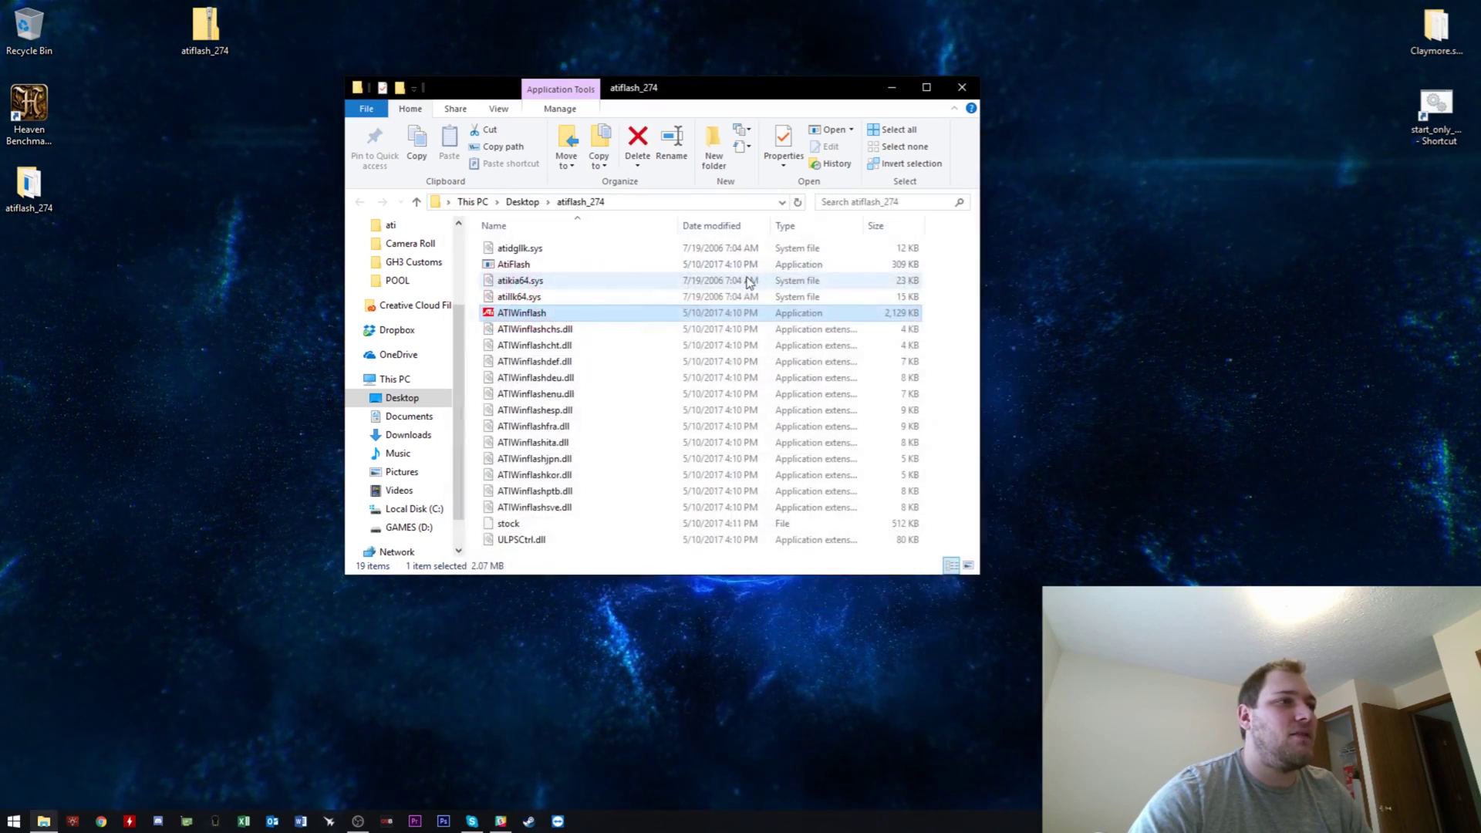
Close ATIWinflash and check the 512 KB 'stock' file in the atiflash_274 folder
left_click(1018, 207)
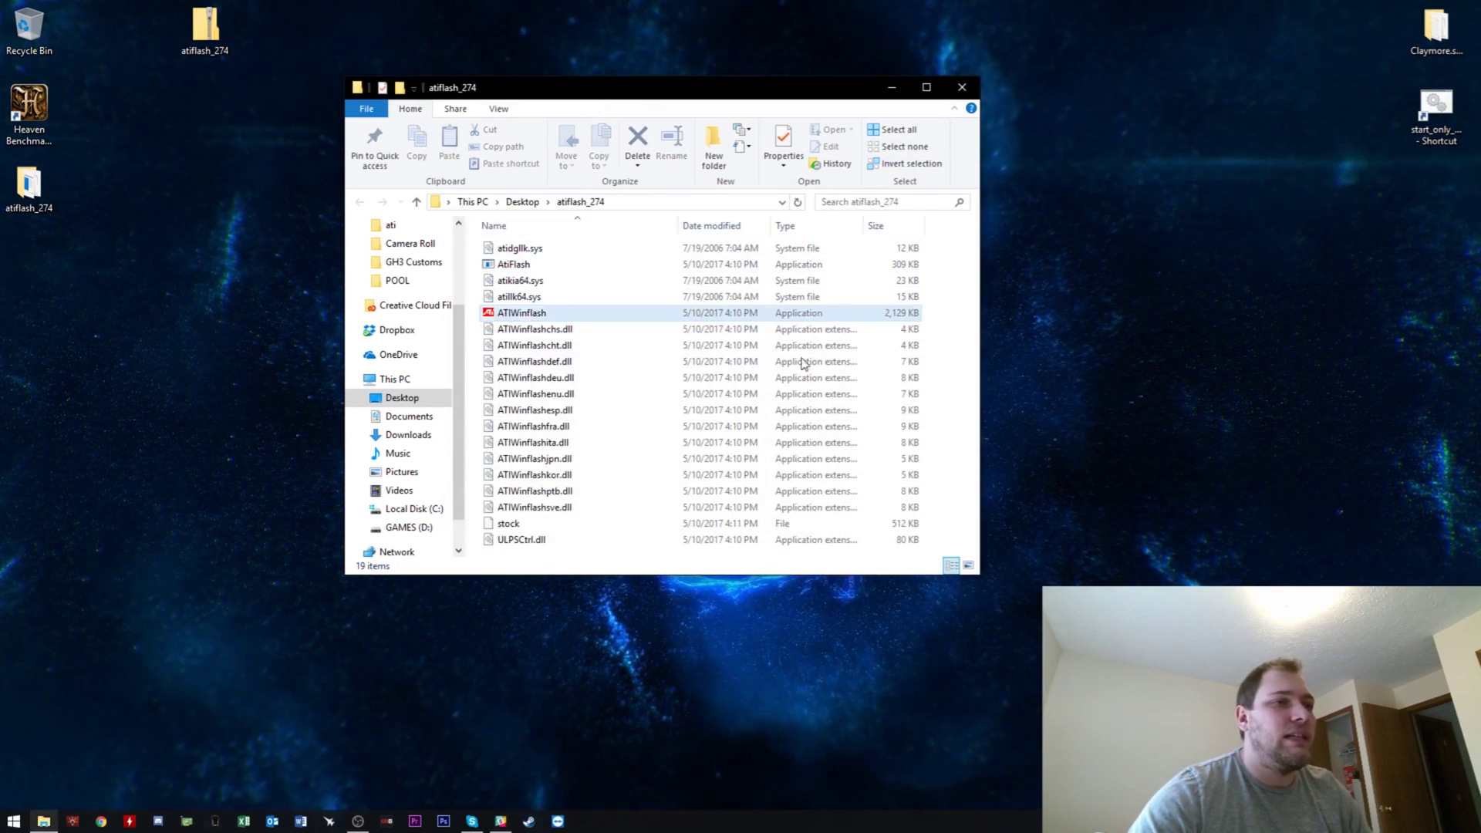
left_click(518, 524)
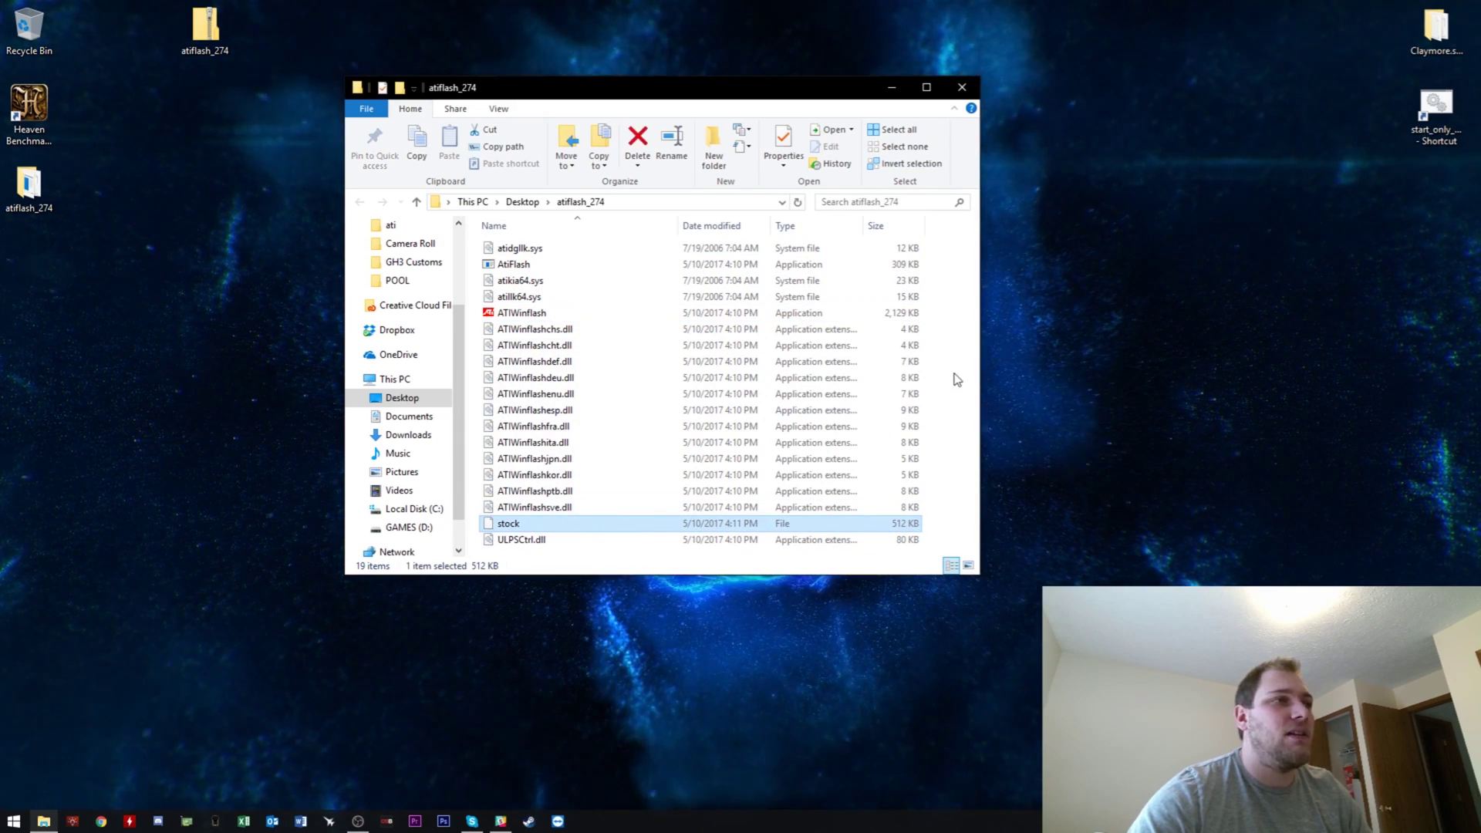
right_click(637, 531)
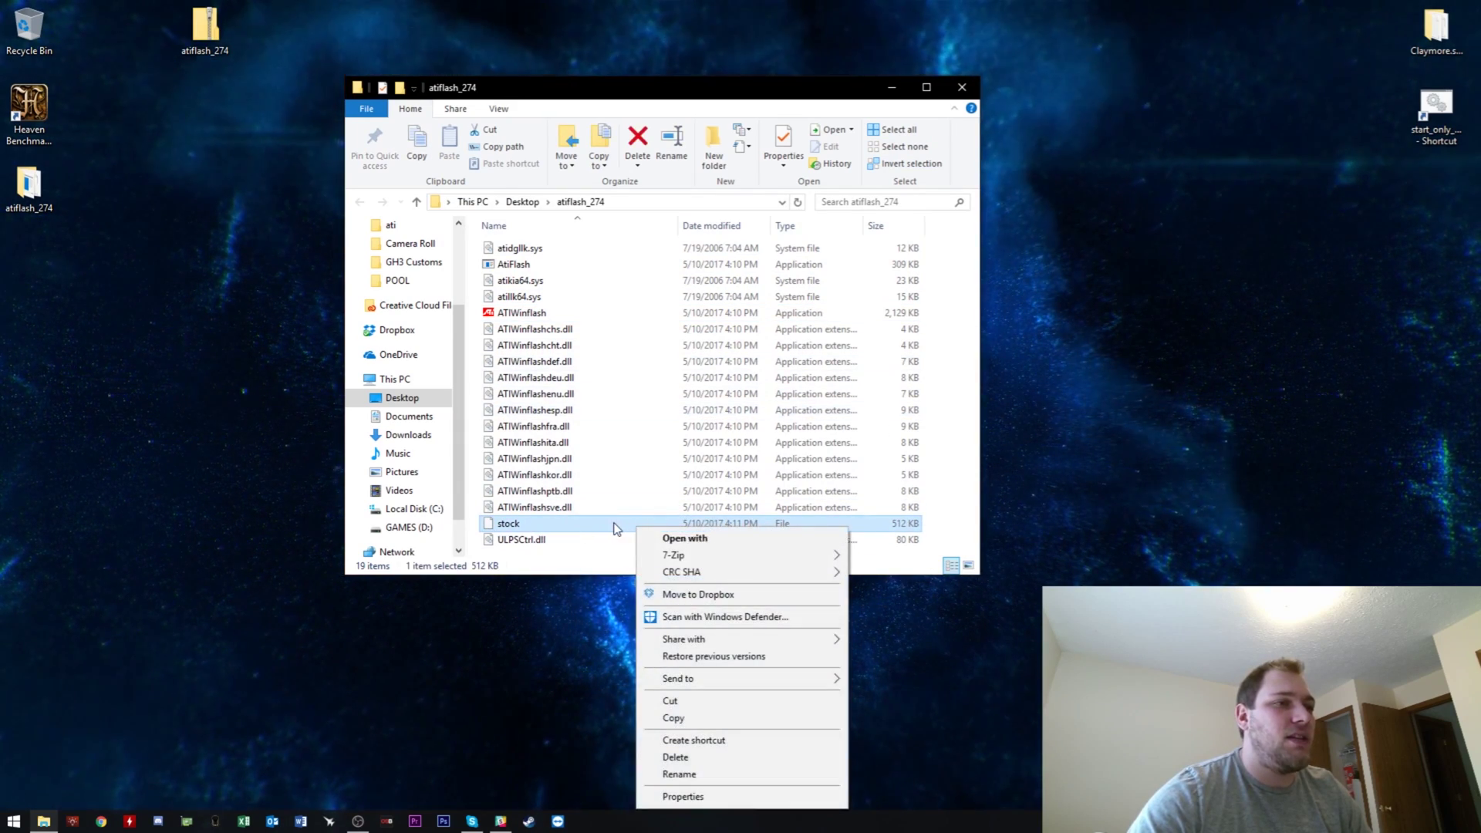
left_click(698, 523)
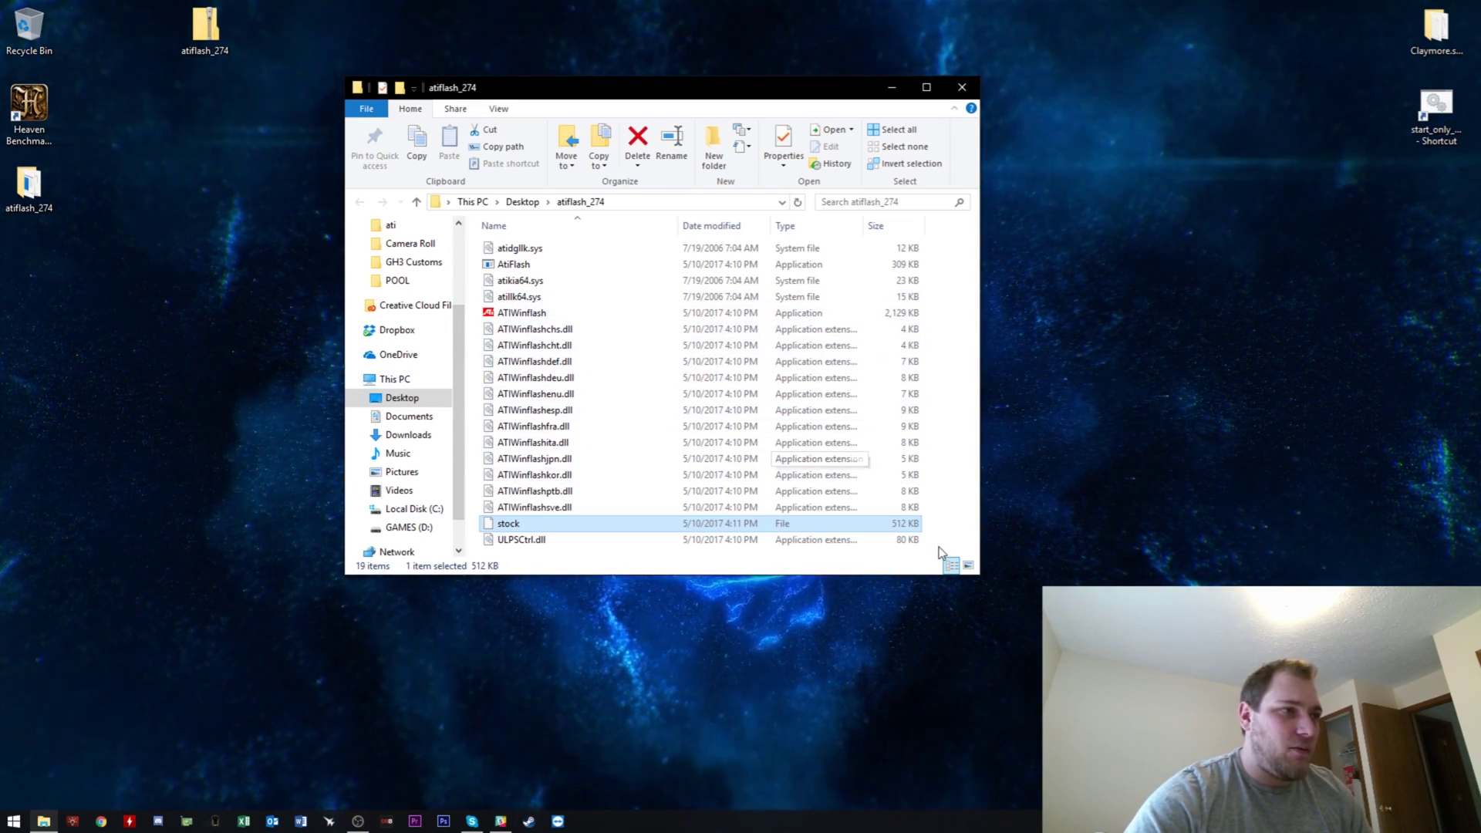
Select all 19 files in atiflash_274 and cut them
left_click_drag(939, 551, 679, 244)
right_click(580, 267)
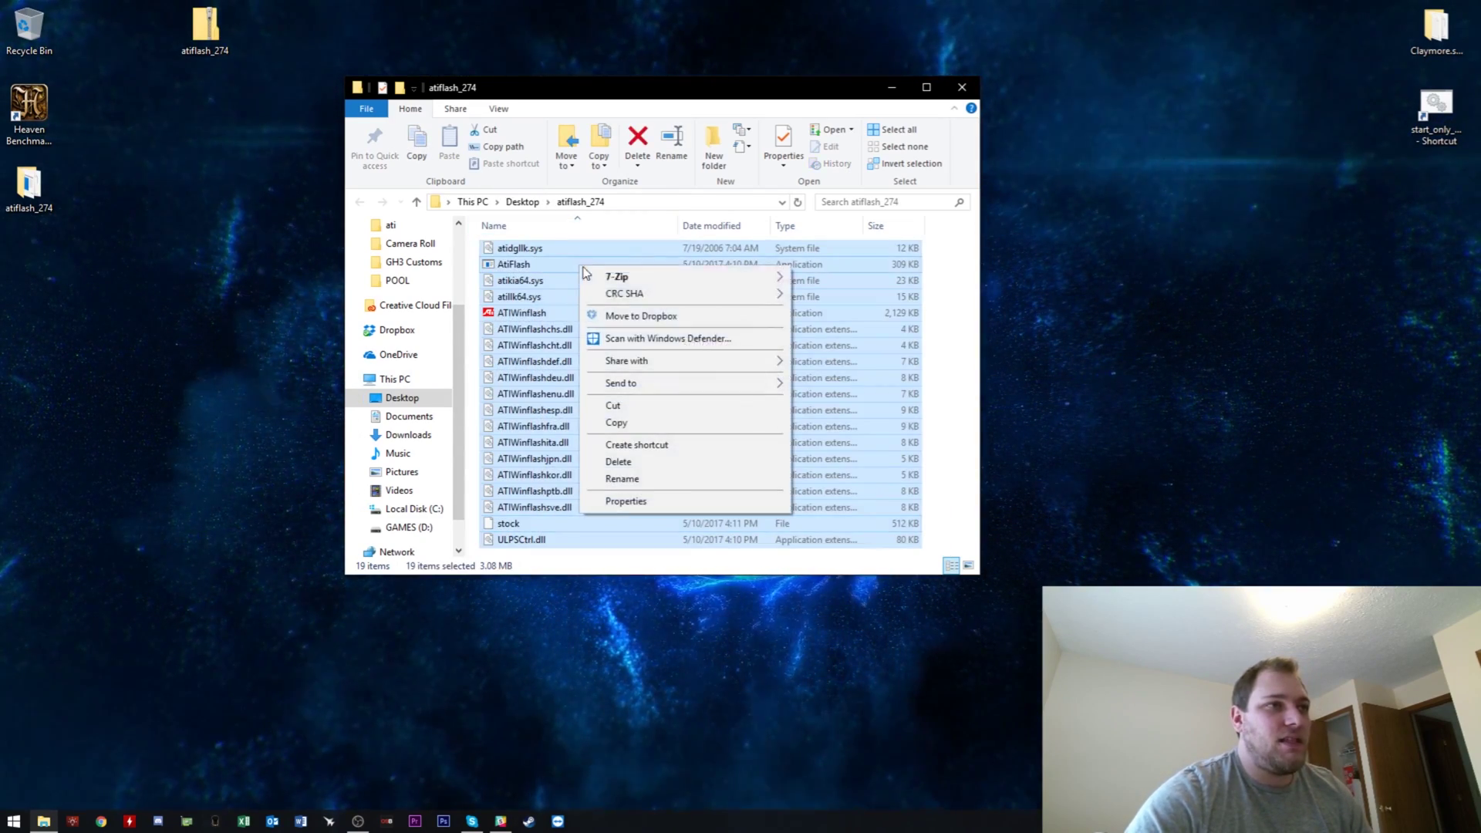
left_click(611, 409)
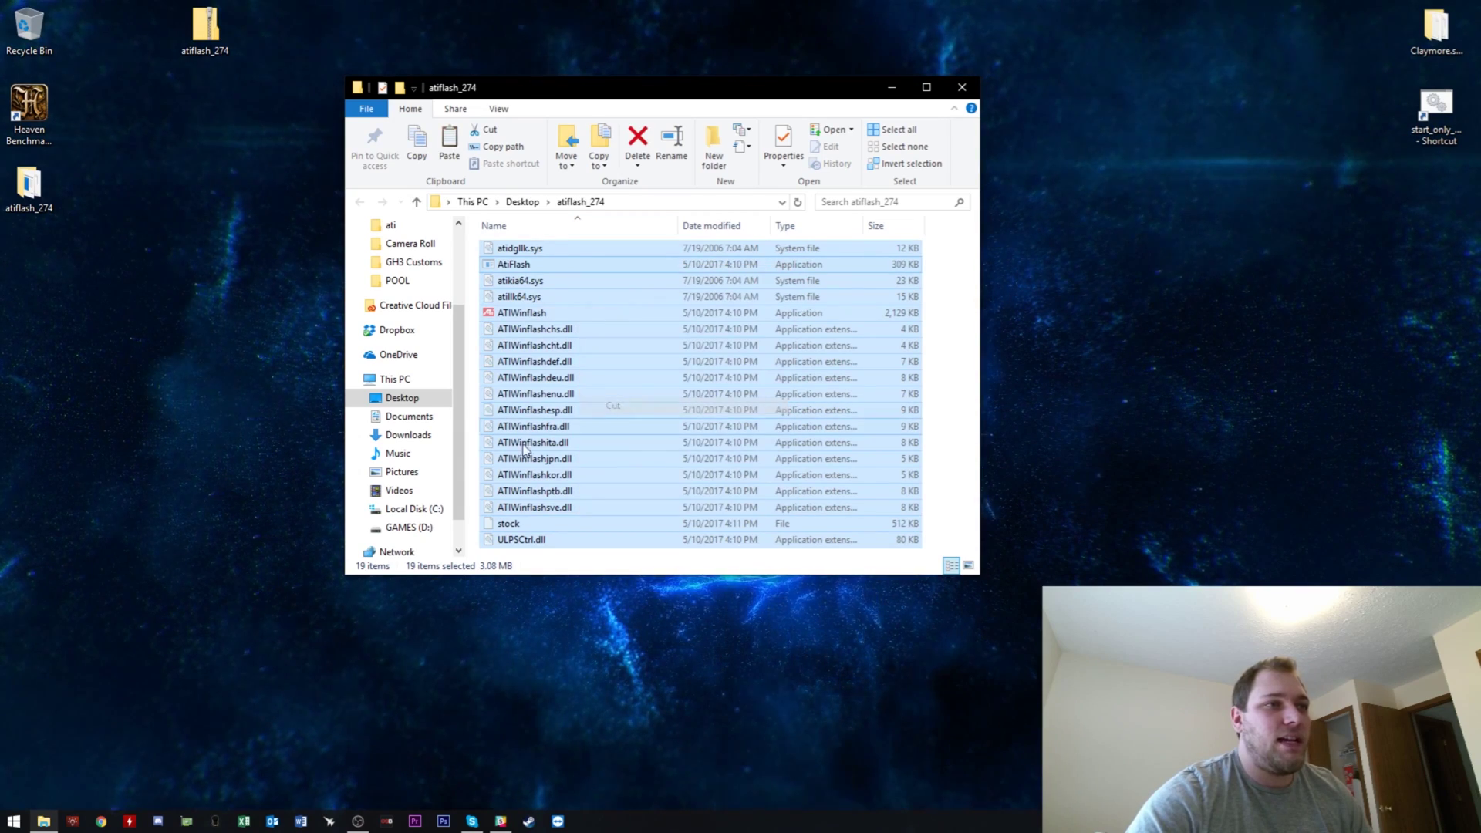
Go to Local Disk (C:) and pick the ati folder there
left_click(415, 508)
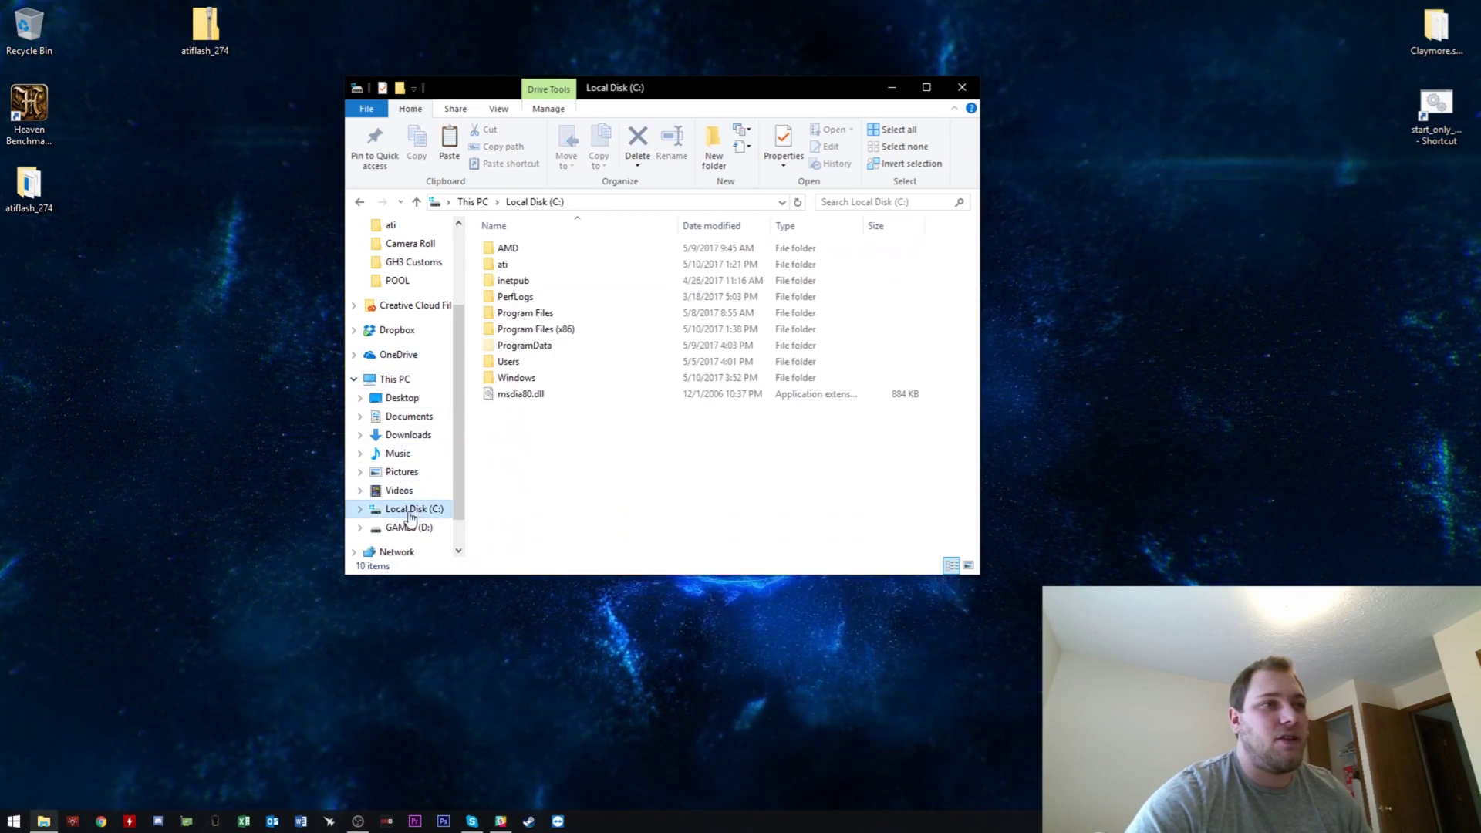
left_click(524, 267)
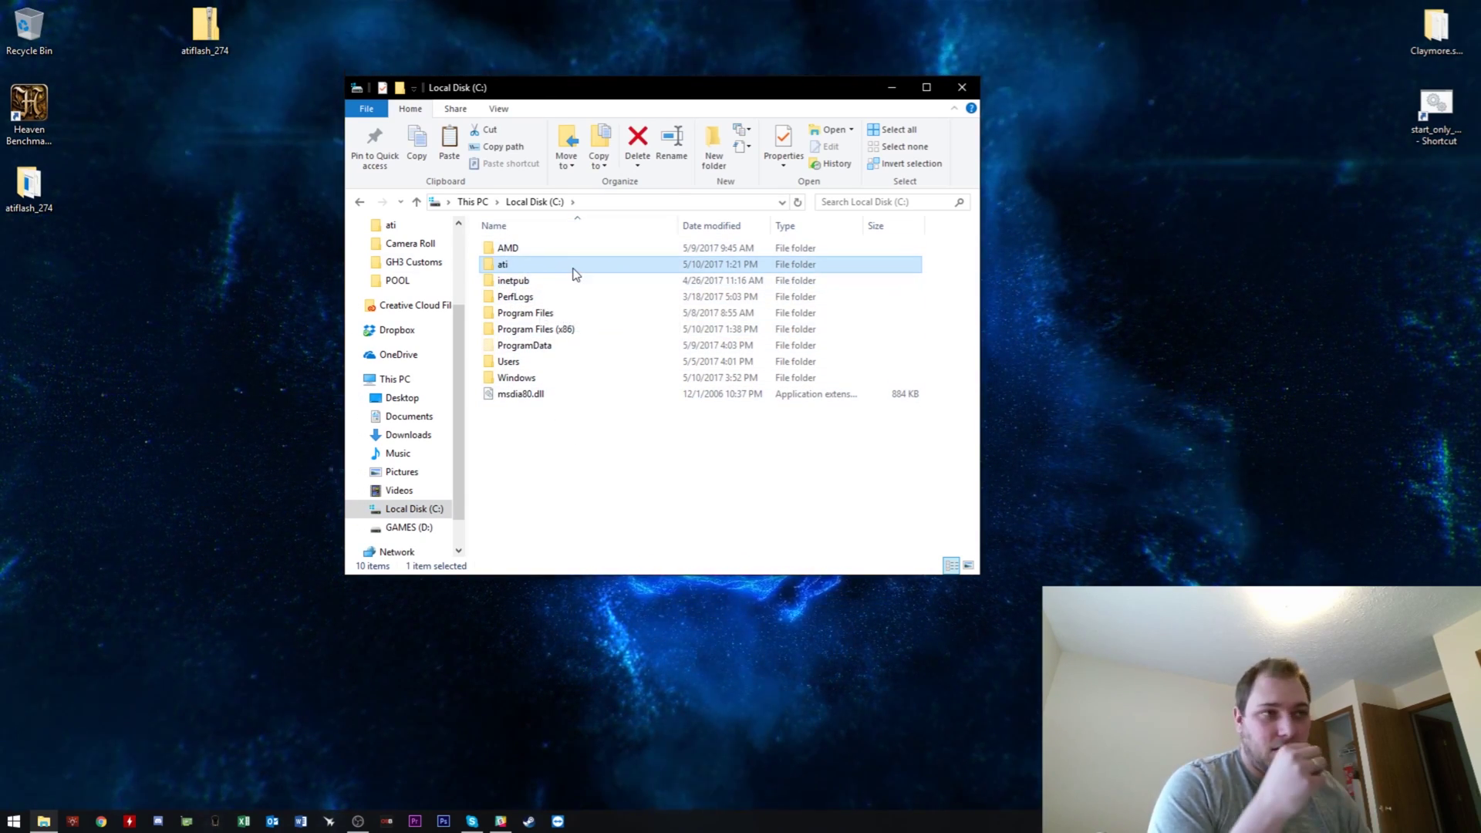
right_click(617, 494)
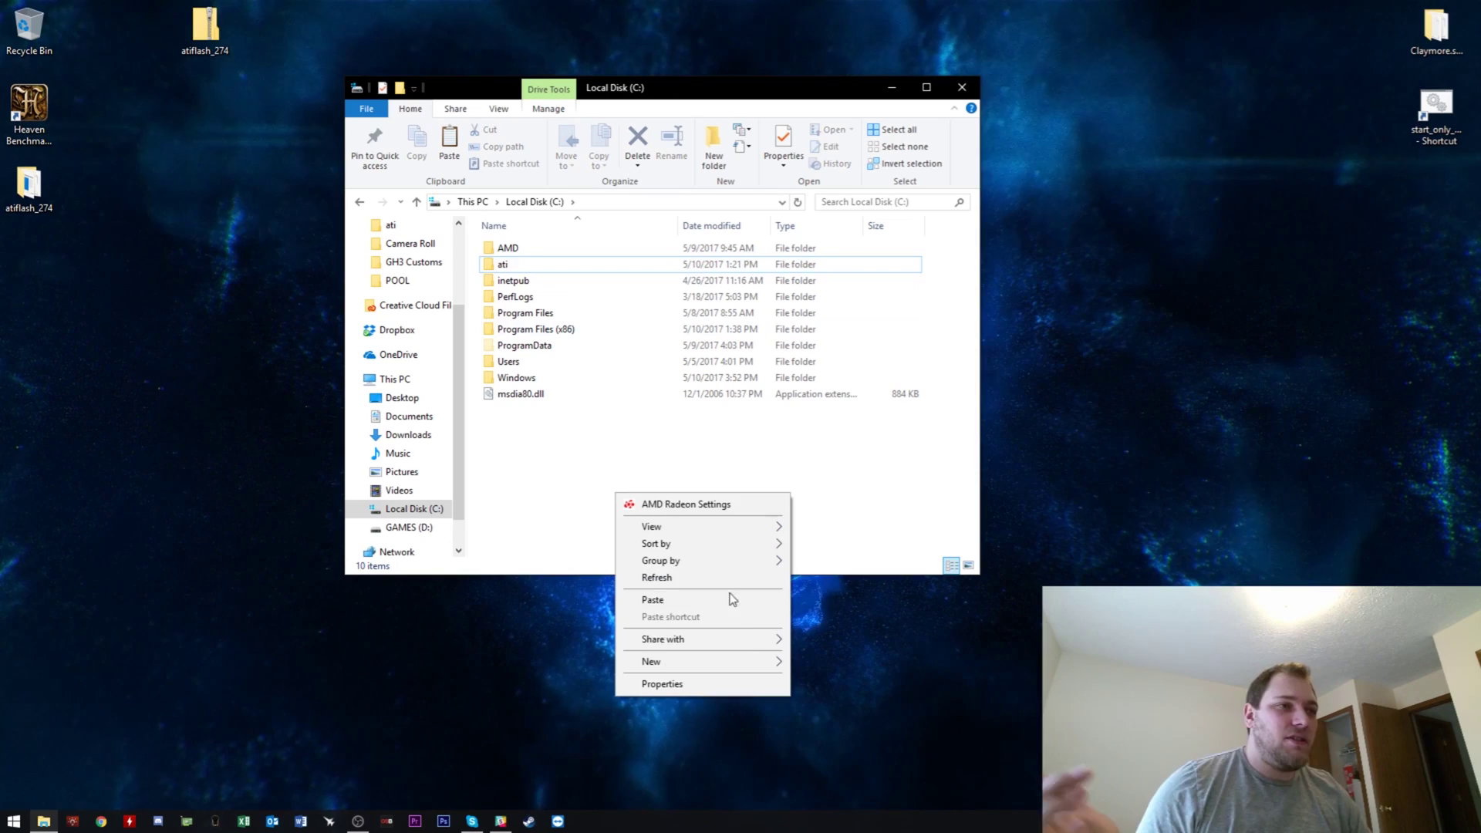
mouse_move(725, 666)
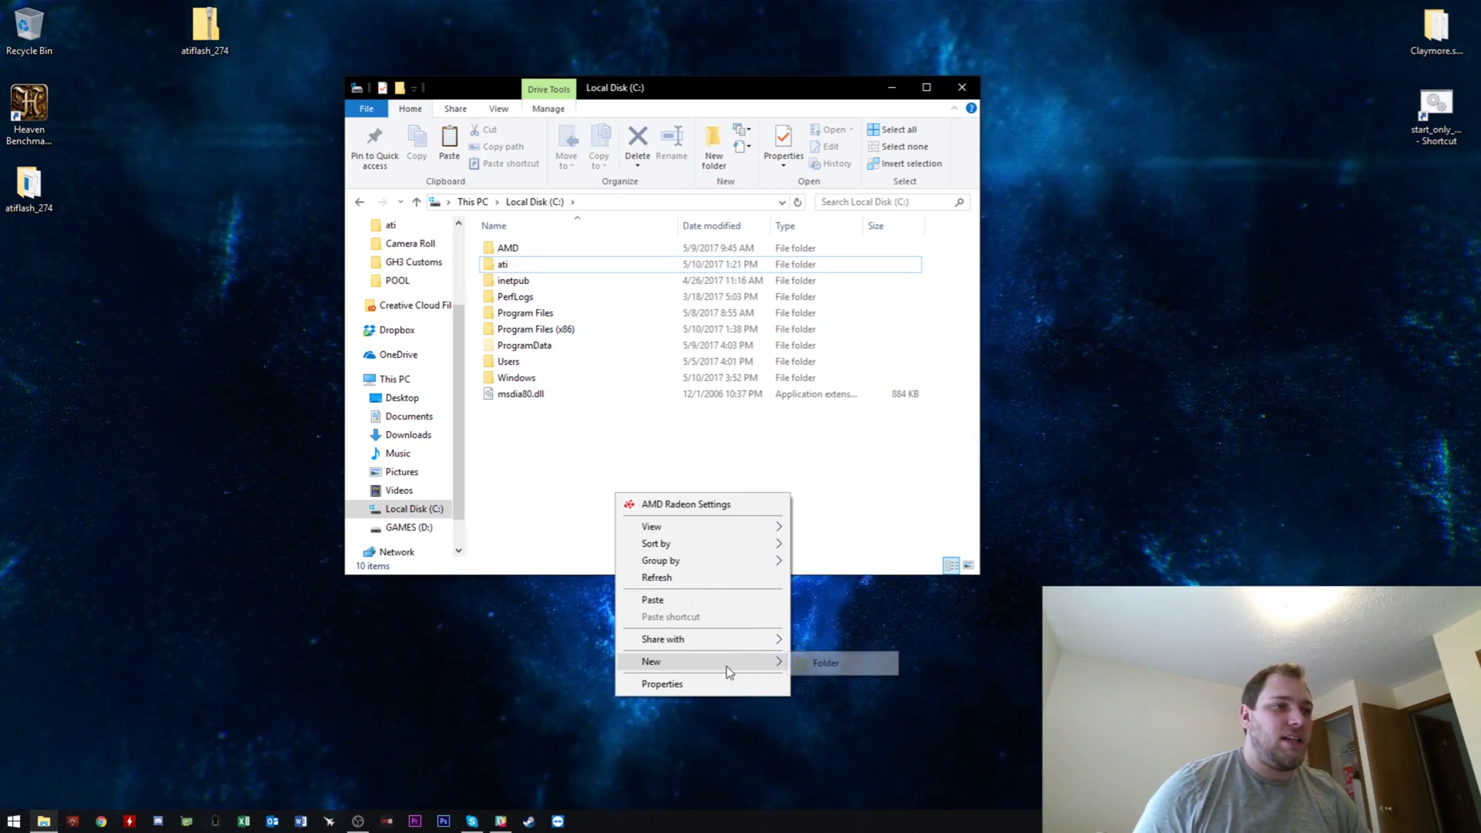
left_click(517, 266)
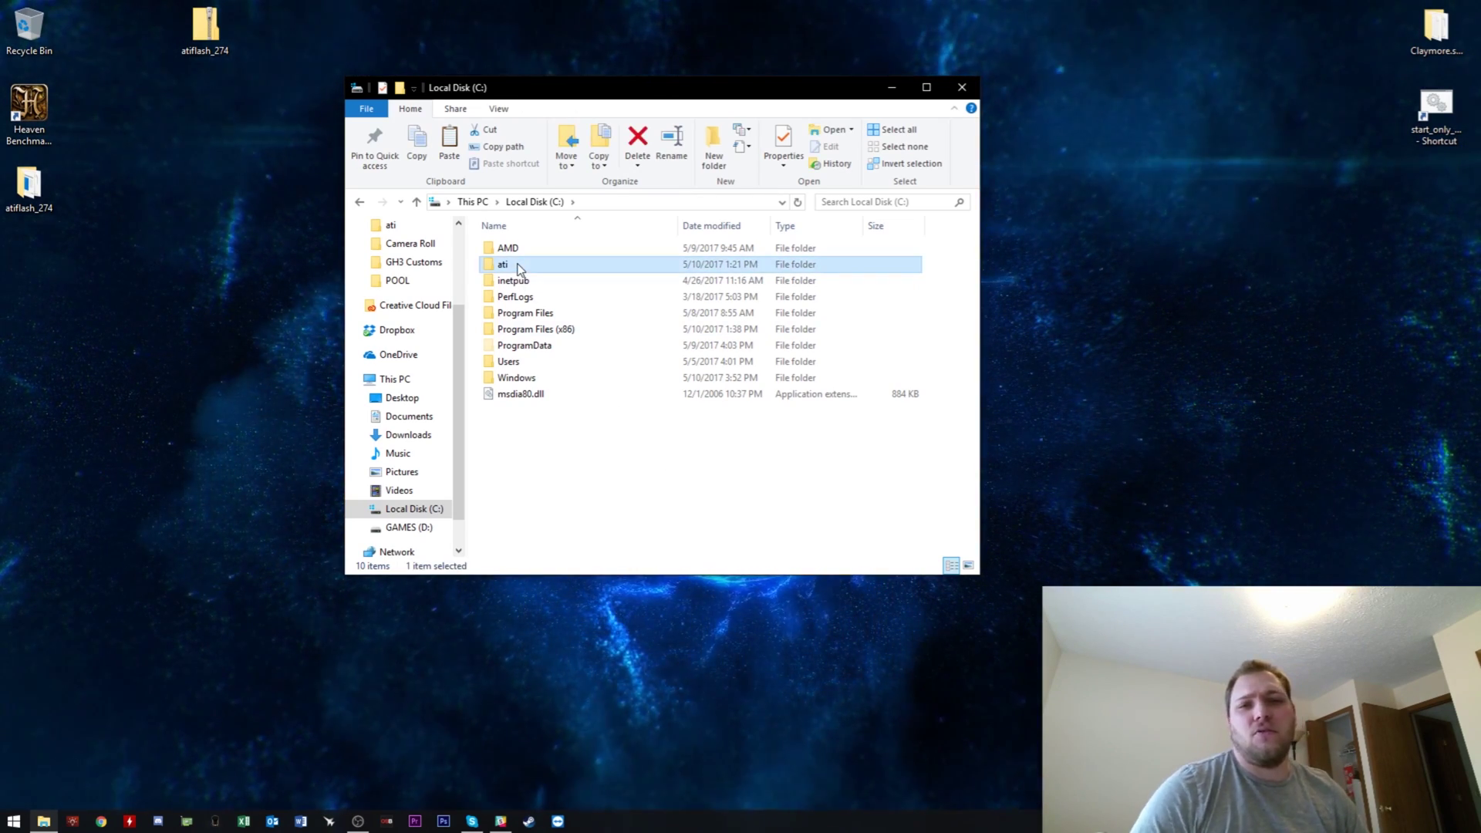
double_click(518, 268)
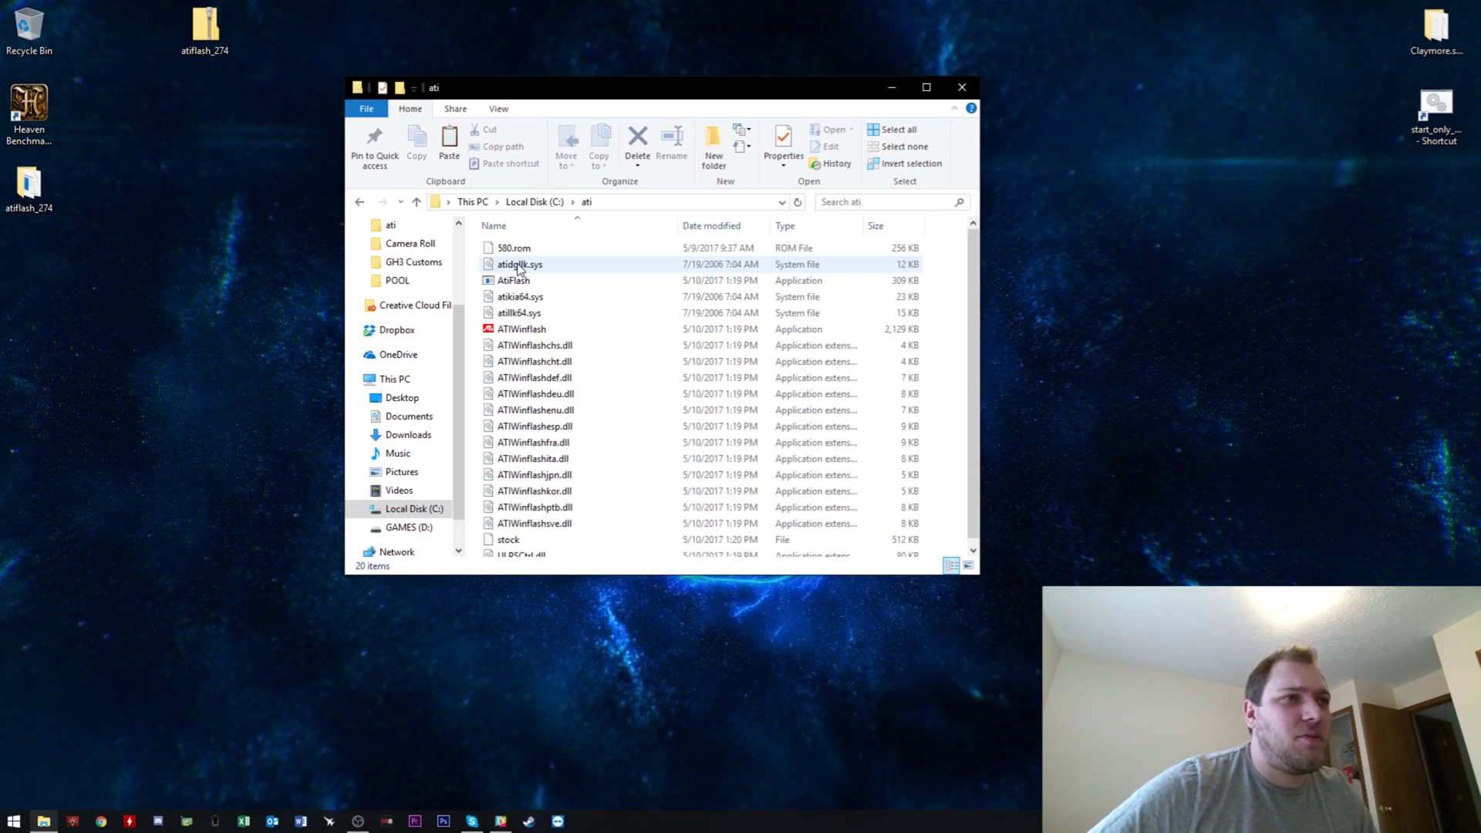
scroll(540, 359, "down", 1)
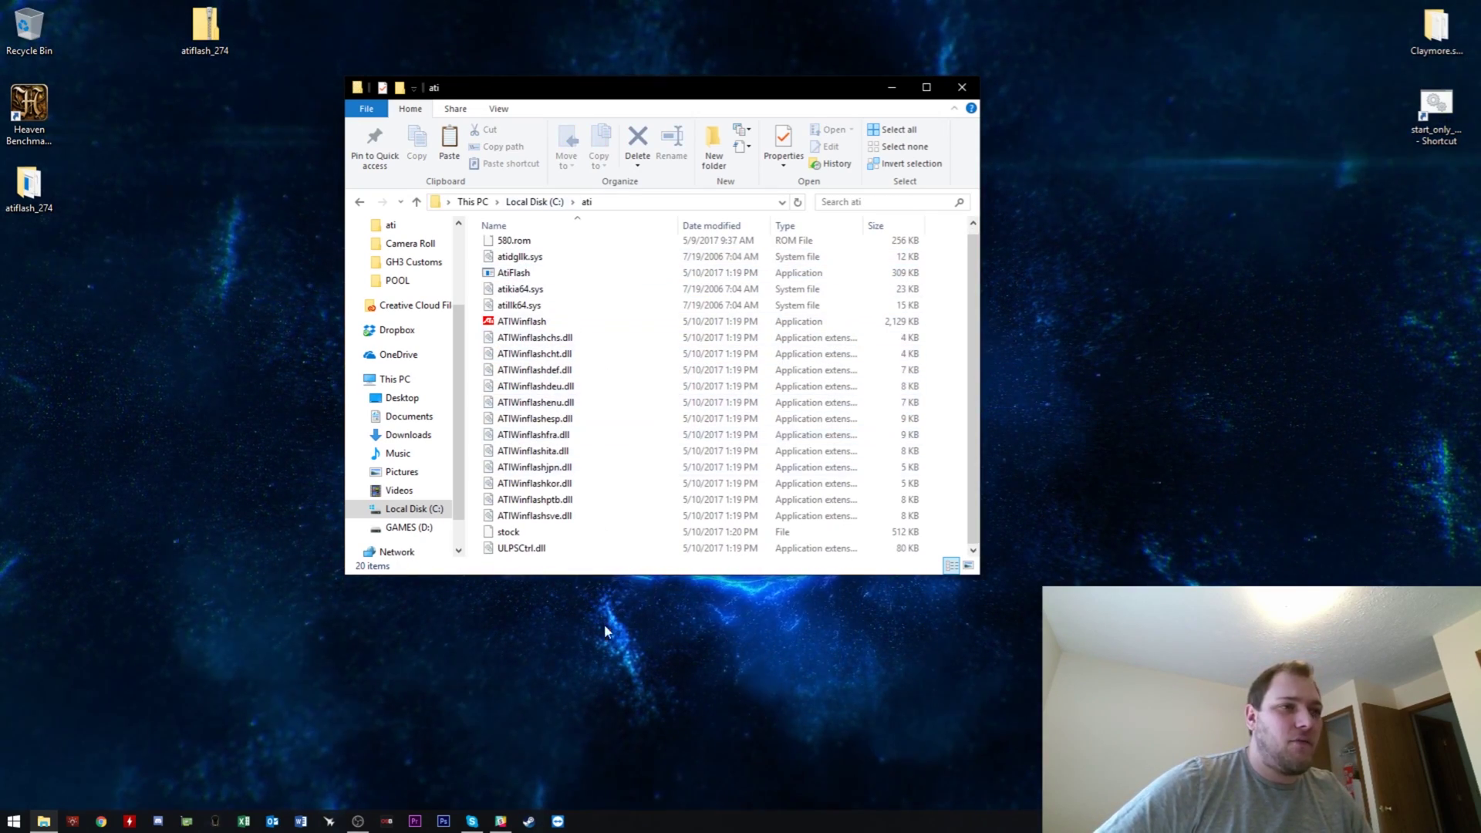
scroll(646, 410, "up", 1)
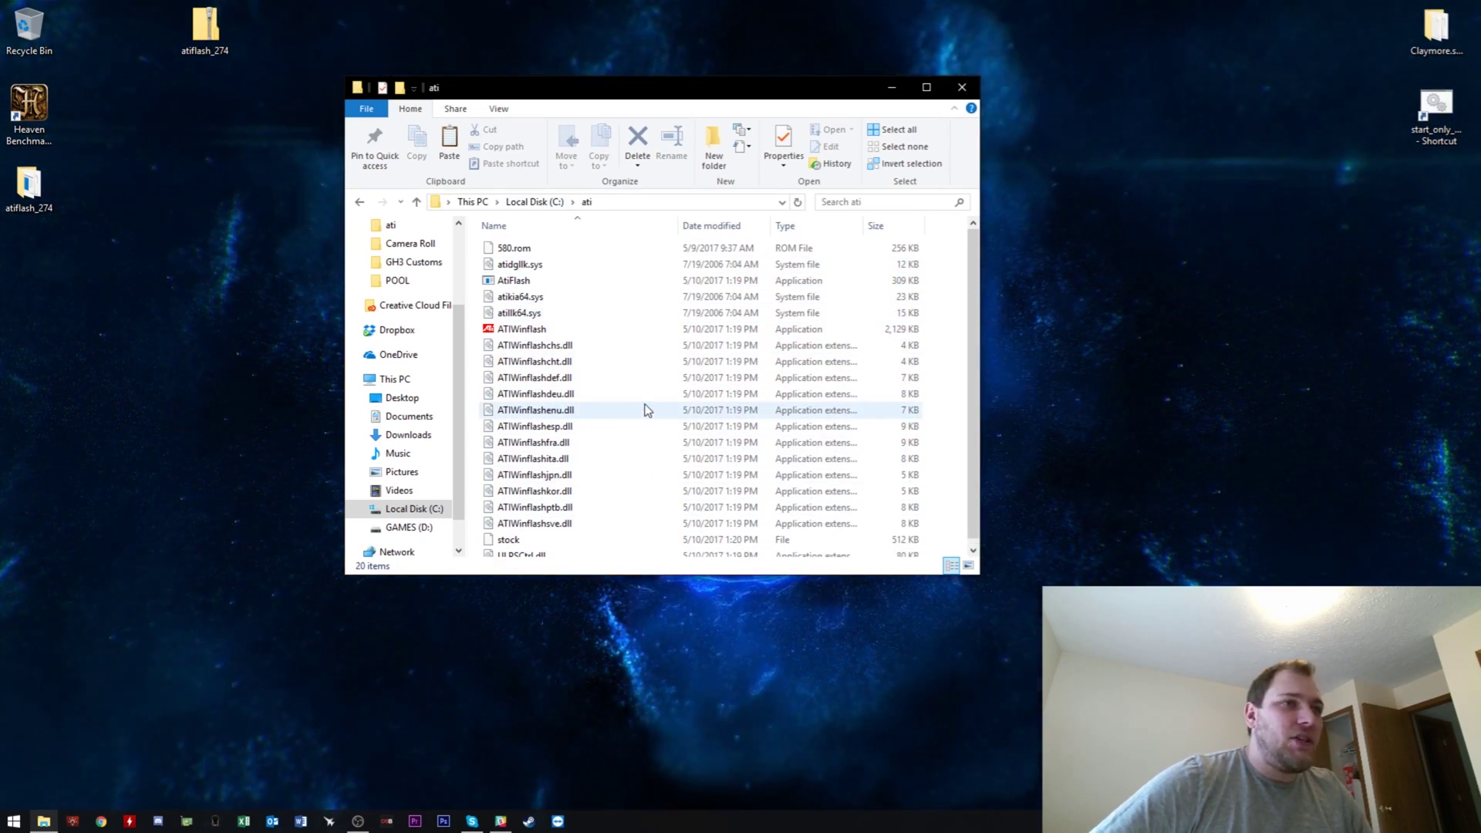
left_click(505, 250)
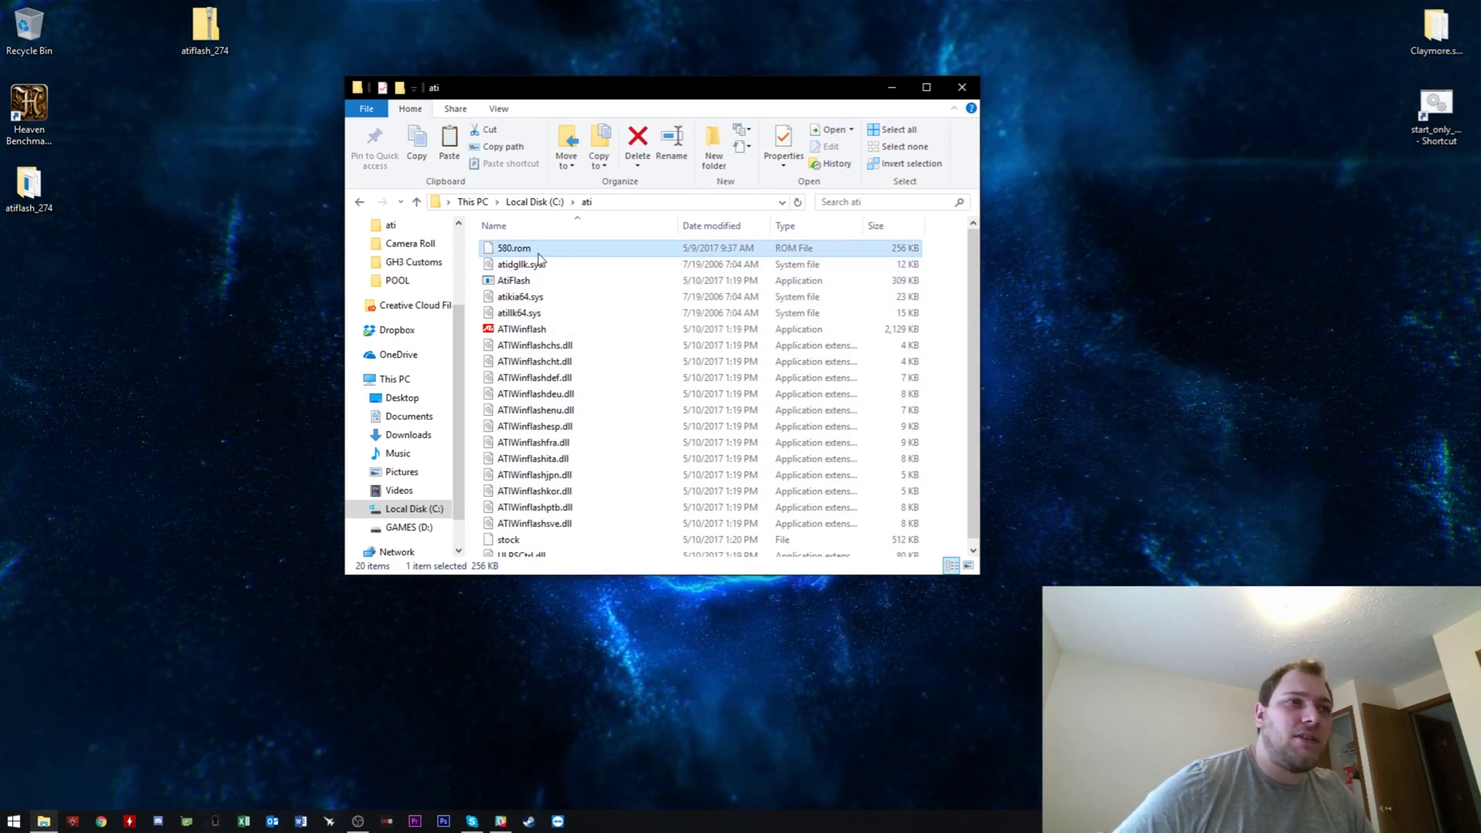
mouse_move(540, 251)
left_mouse_down()
mouse_move(455, 154)
mouse_move(571, 223)
mouse_move(560, 252)
left_mouse_up()
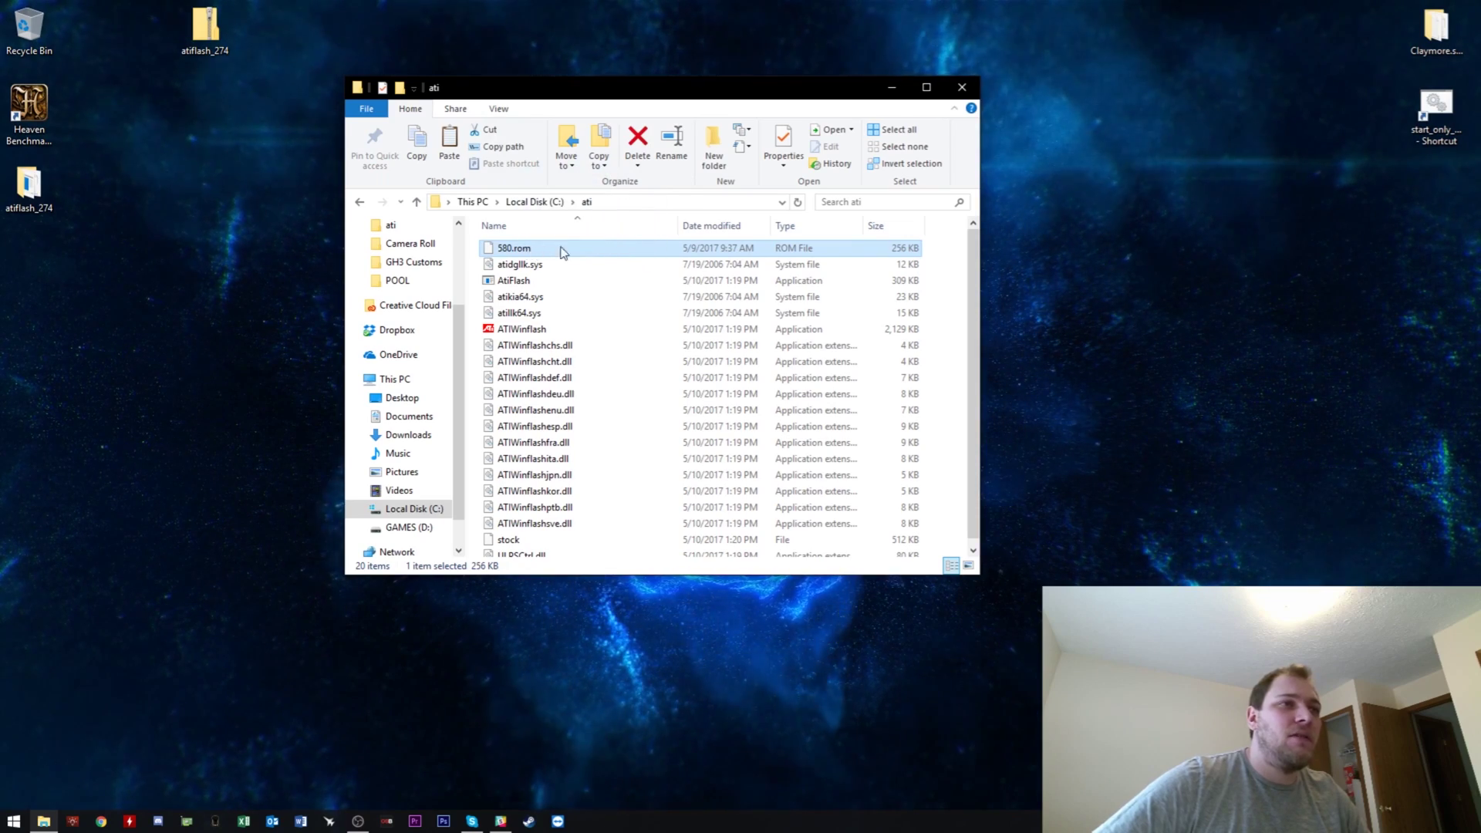
right_click(531, 249)
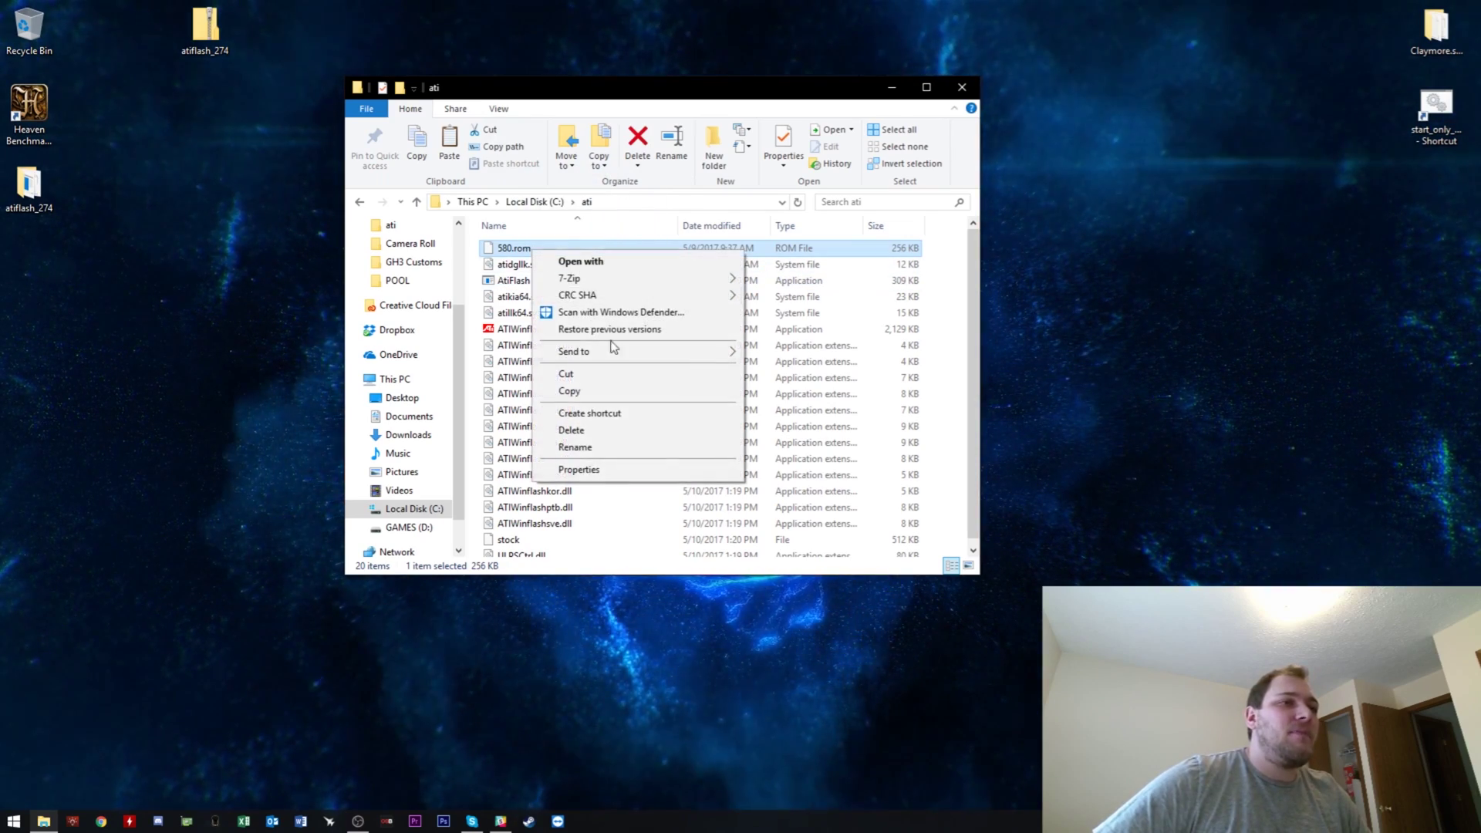
left_click(638, 470)
left_click(805, 255)
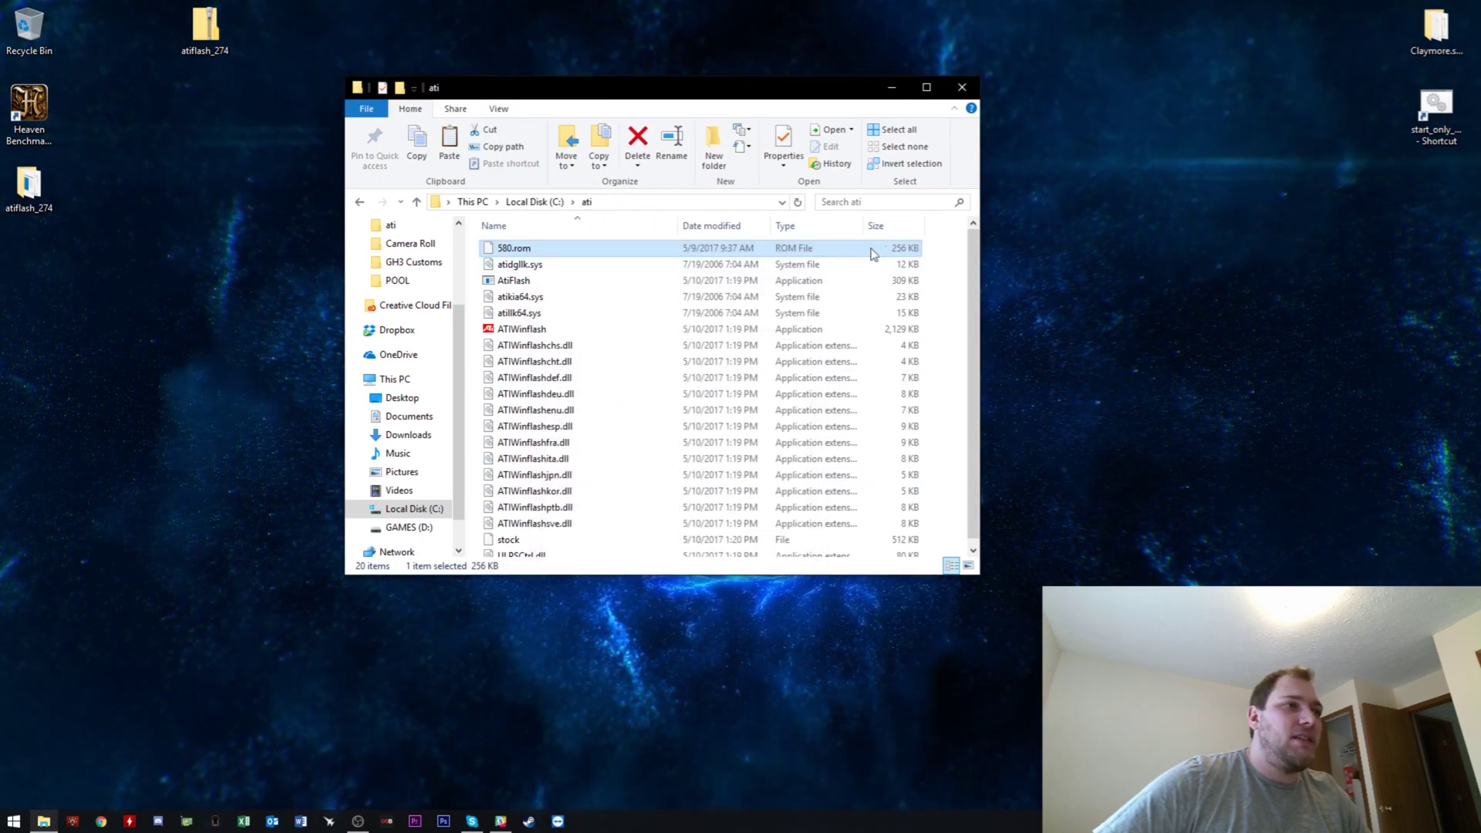
left_click(955, 259)
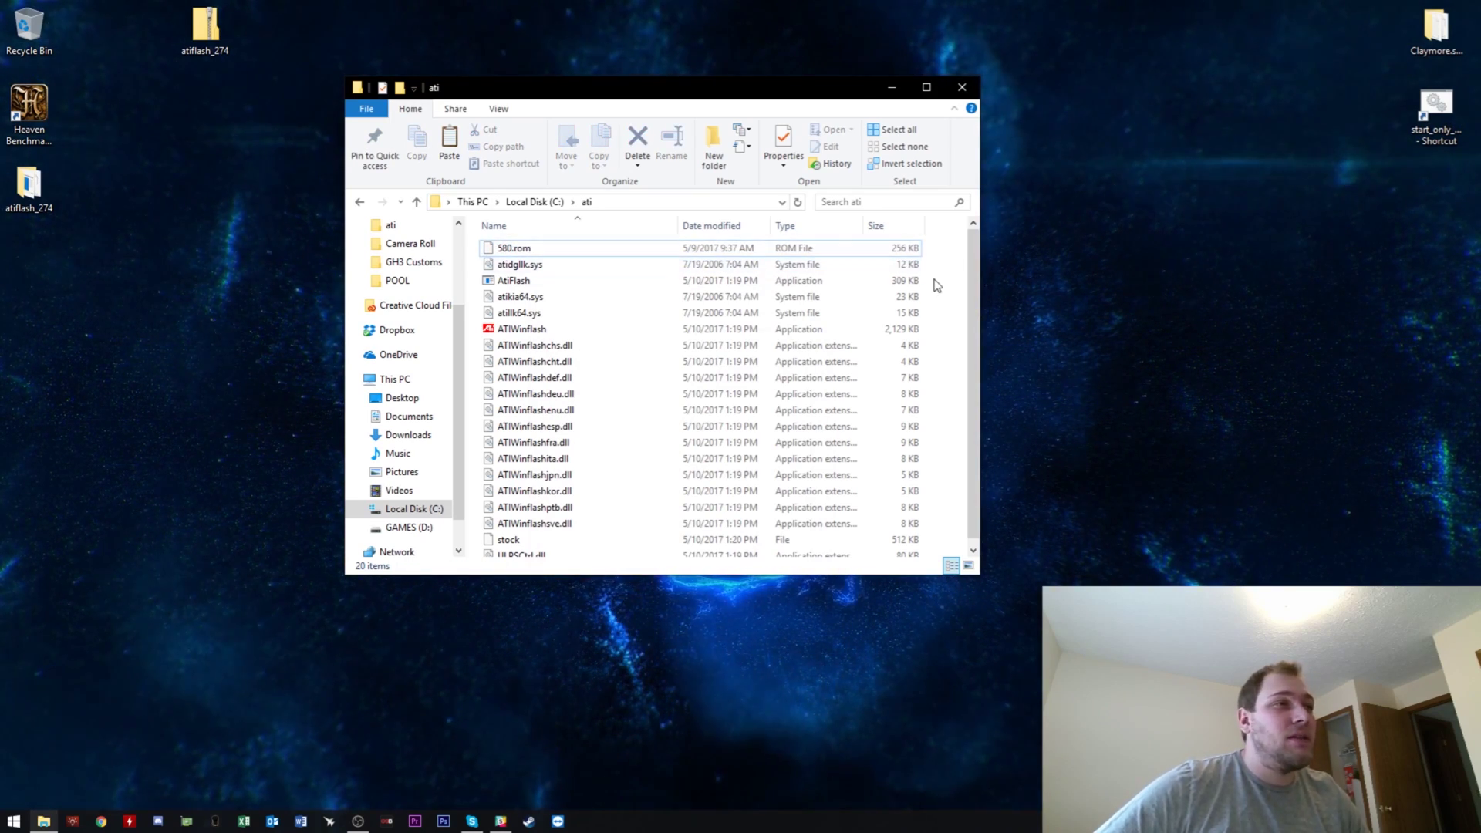
scroll(937, 309, "down", 1)
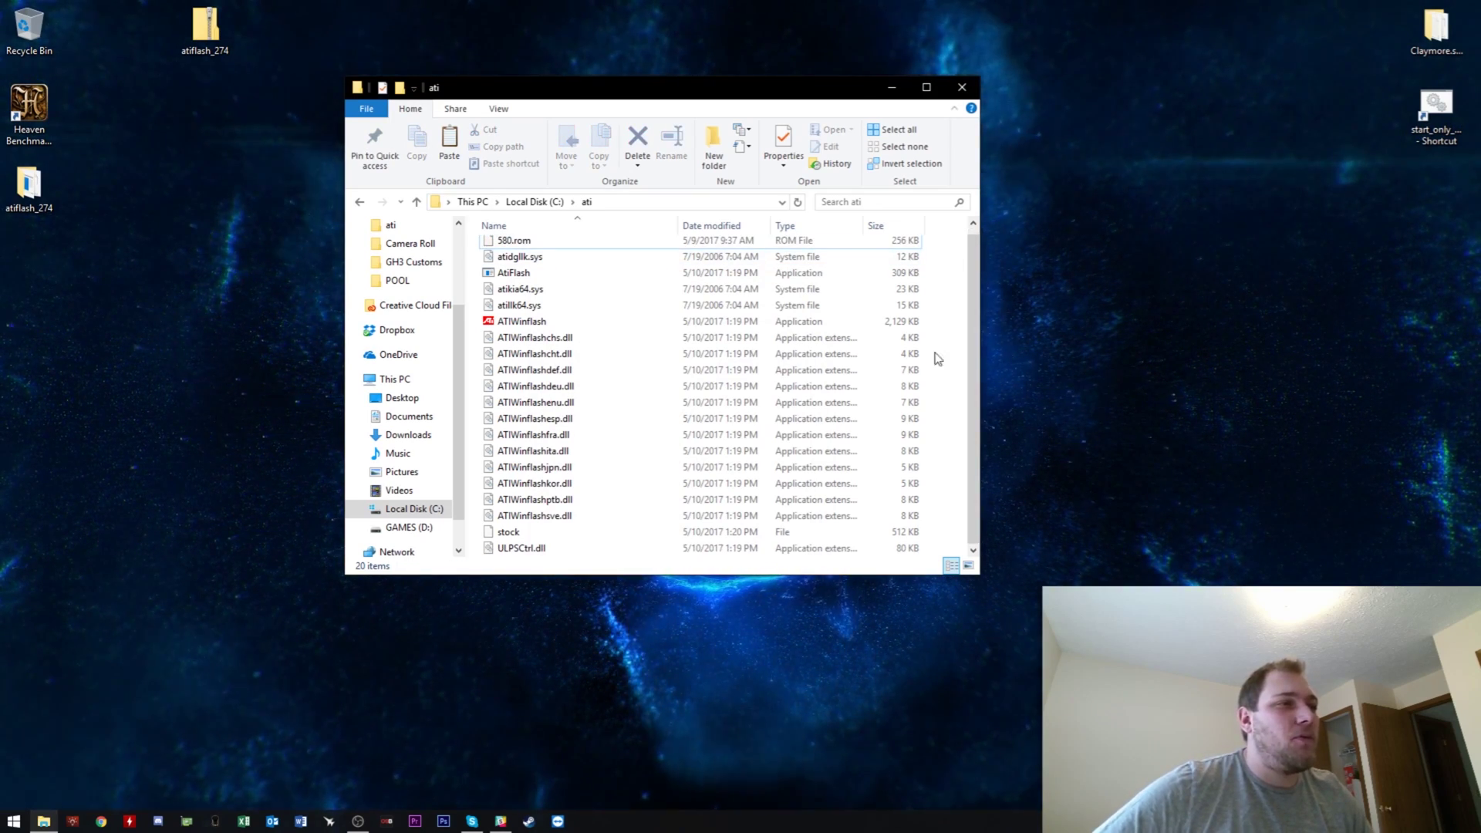
left_click(897, 529)
scroll(897, 529, "up", 1)
left_click(898, 249)
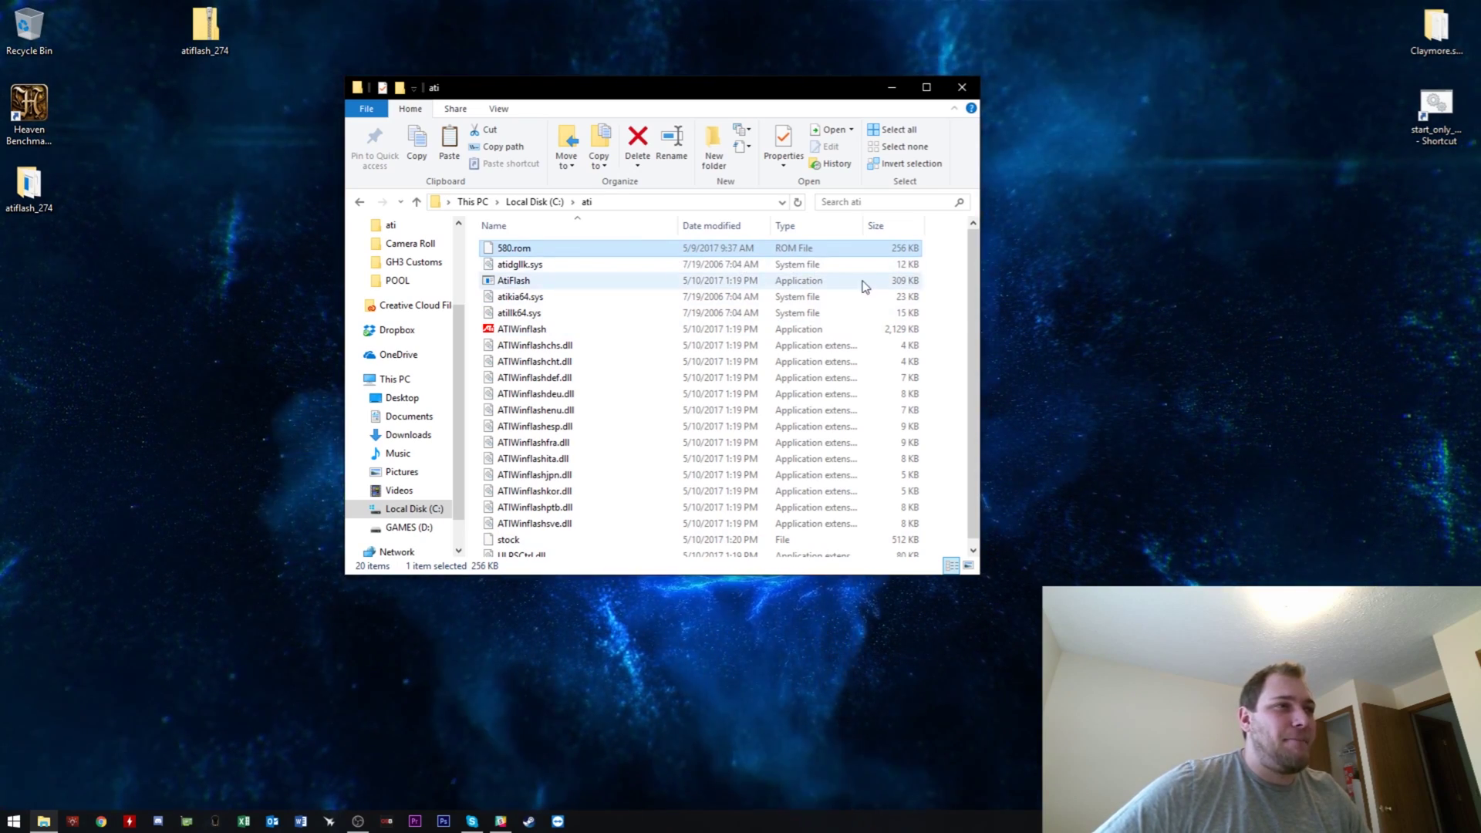
scroll(904, 321, "down", 1)
left_click(697, 535)
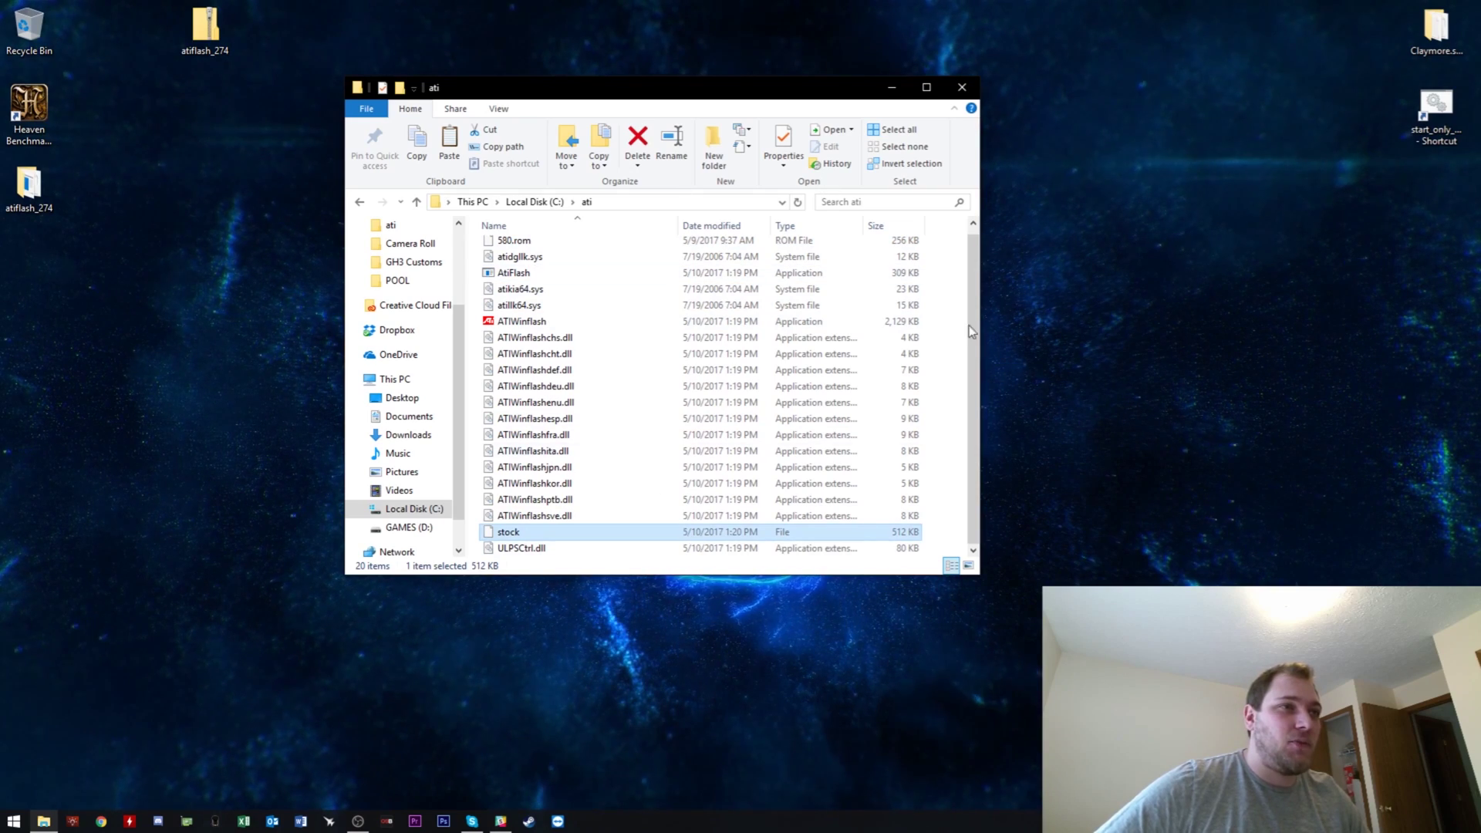
scroll(660, 363, "up", 1)
left_click(663, 248)
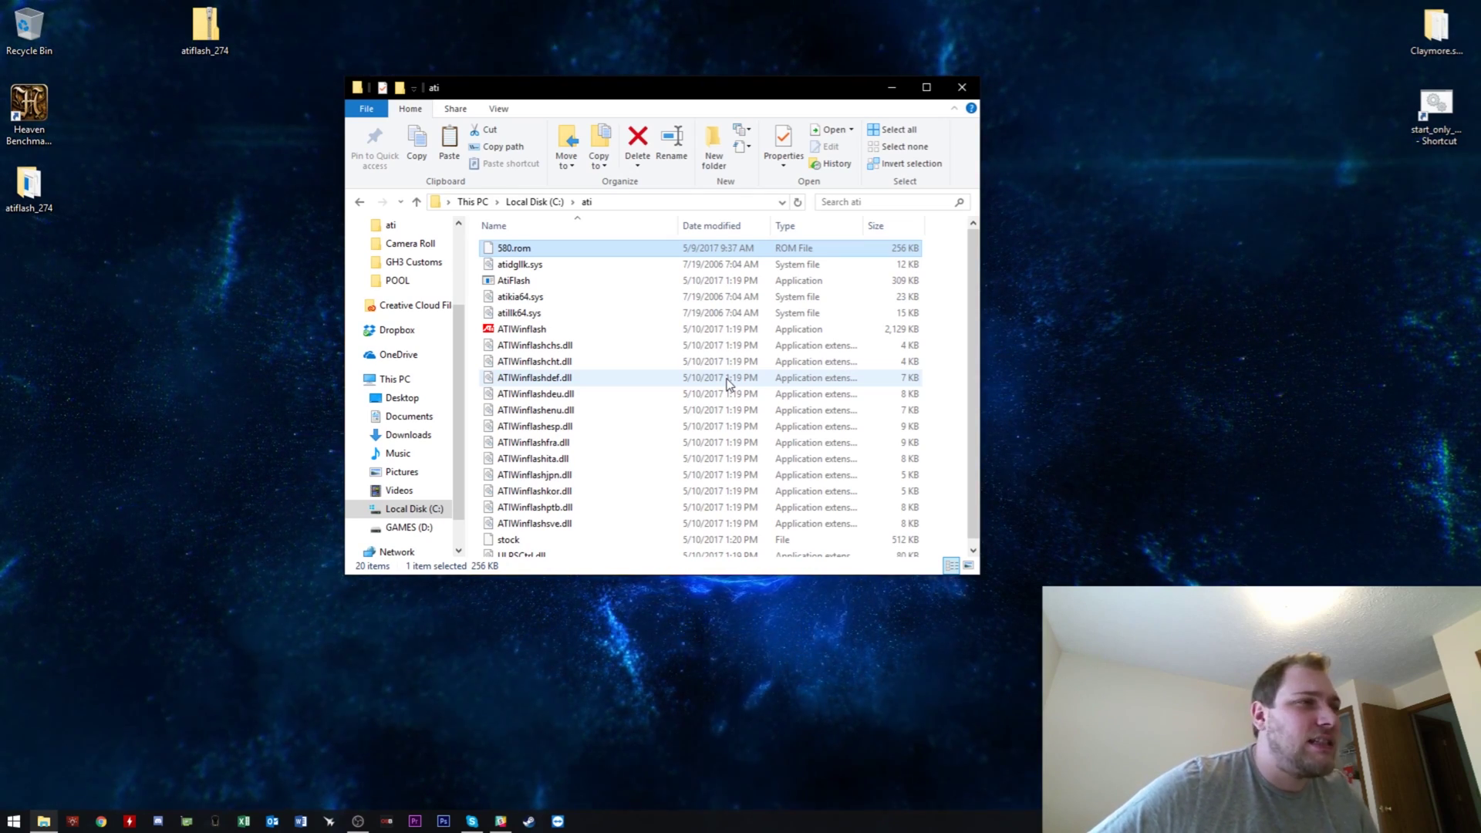
scroll(728, 383, "down", 1)
left_click(732, 532)
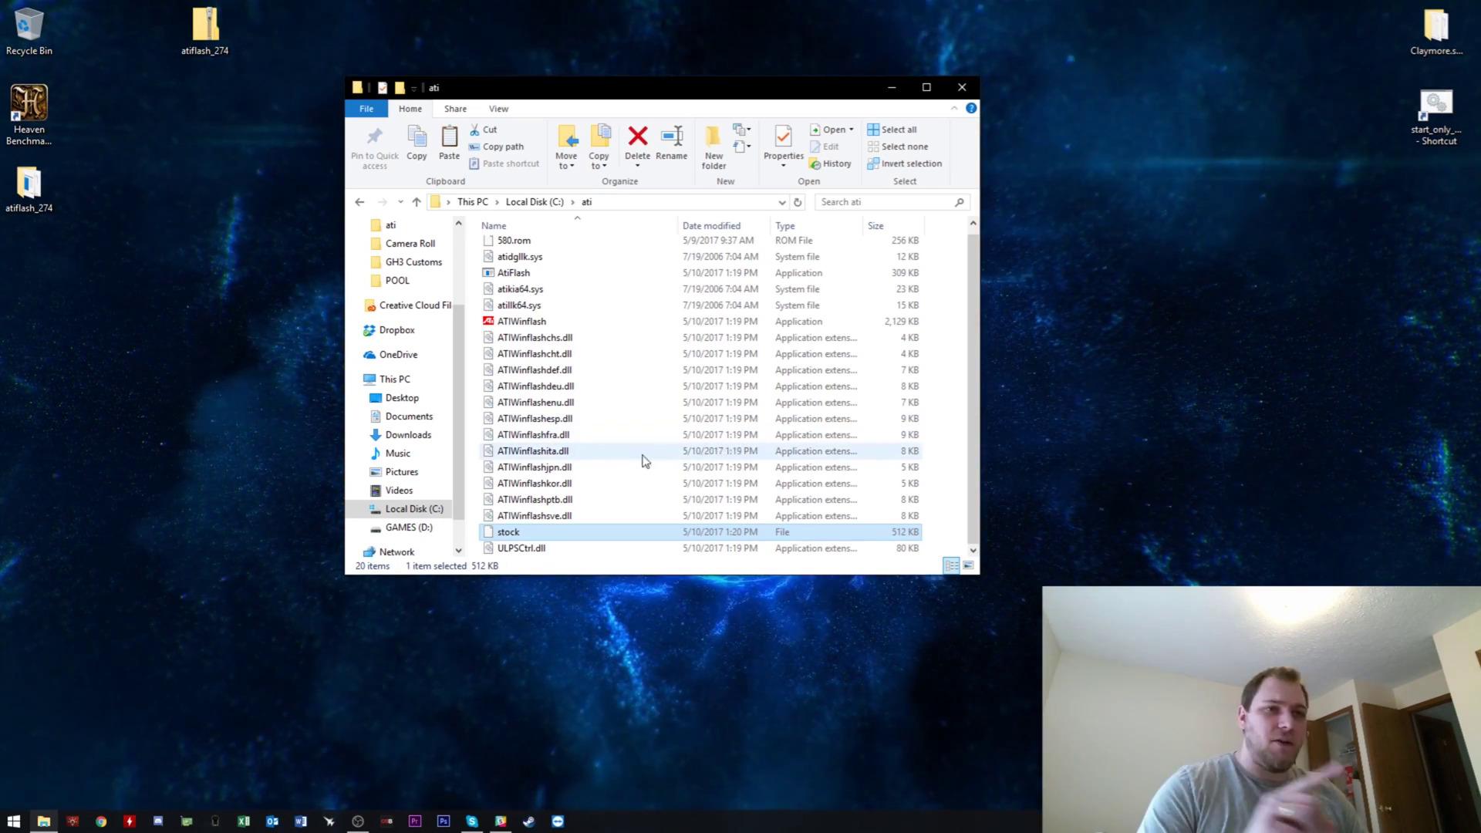
Launch Command Prompt as administrator and arrange it beside the Explorer window
key("super")
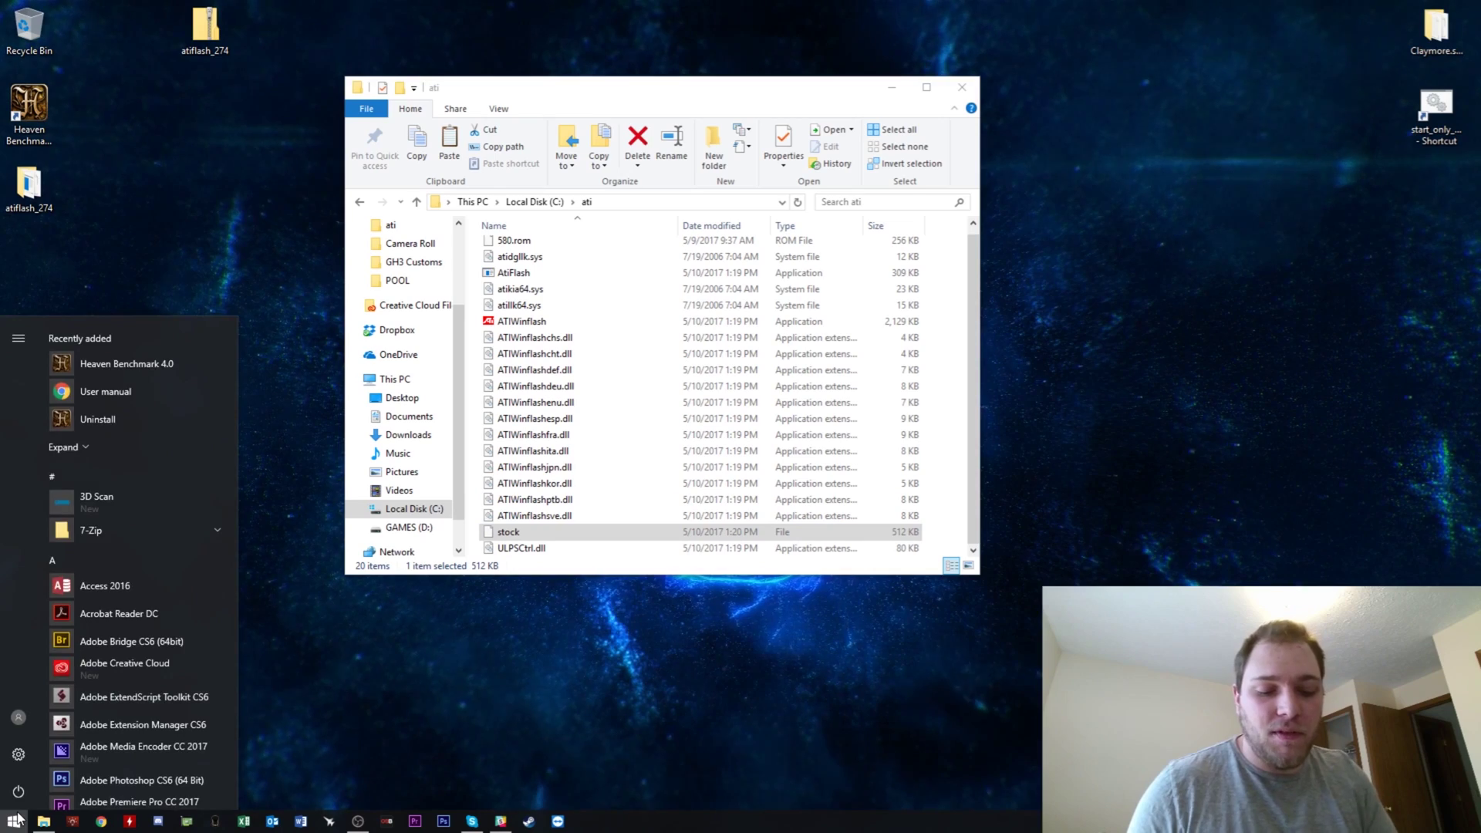
type("cmd")
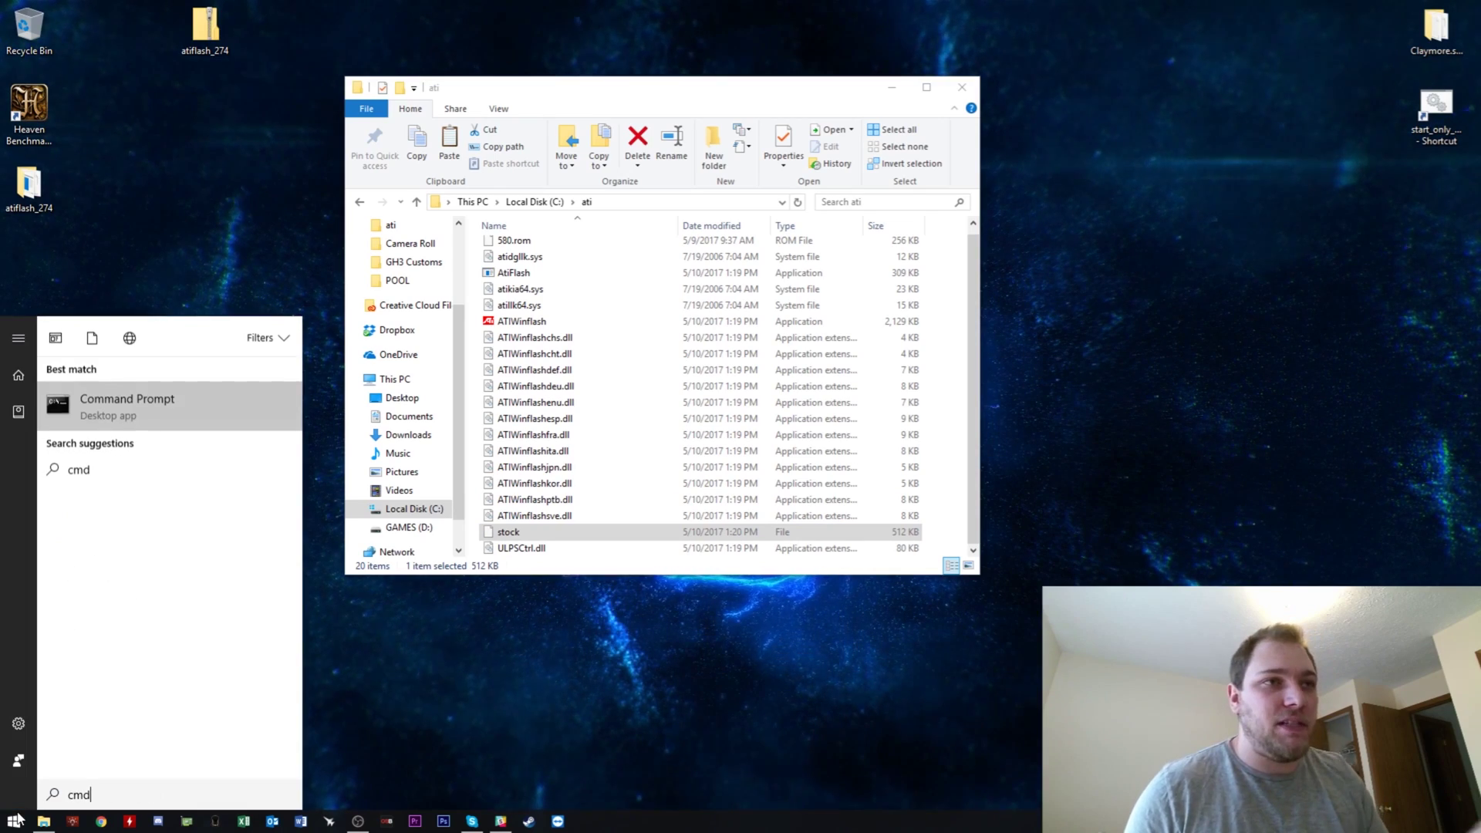
right_click(128, 423)
left_click(177, 435)
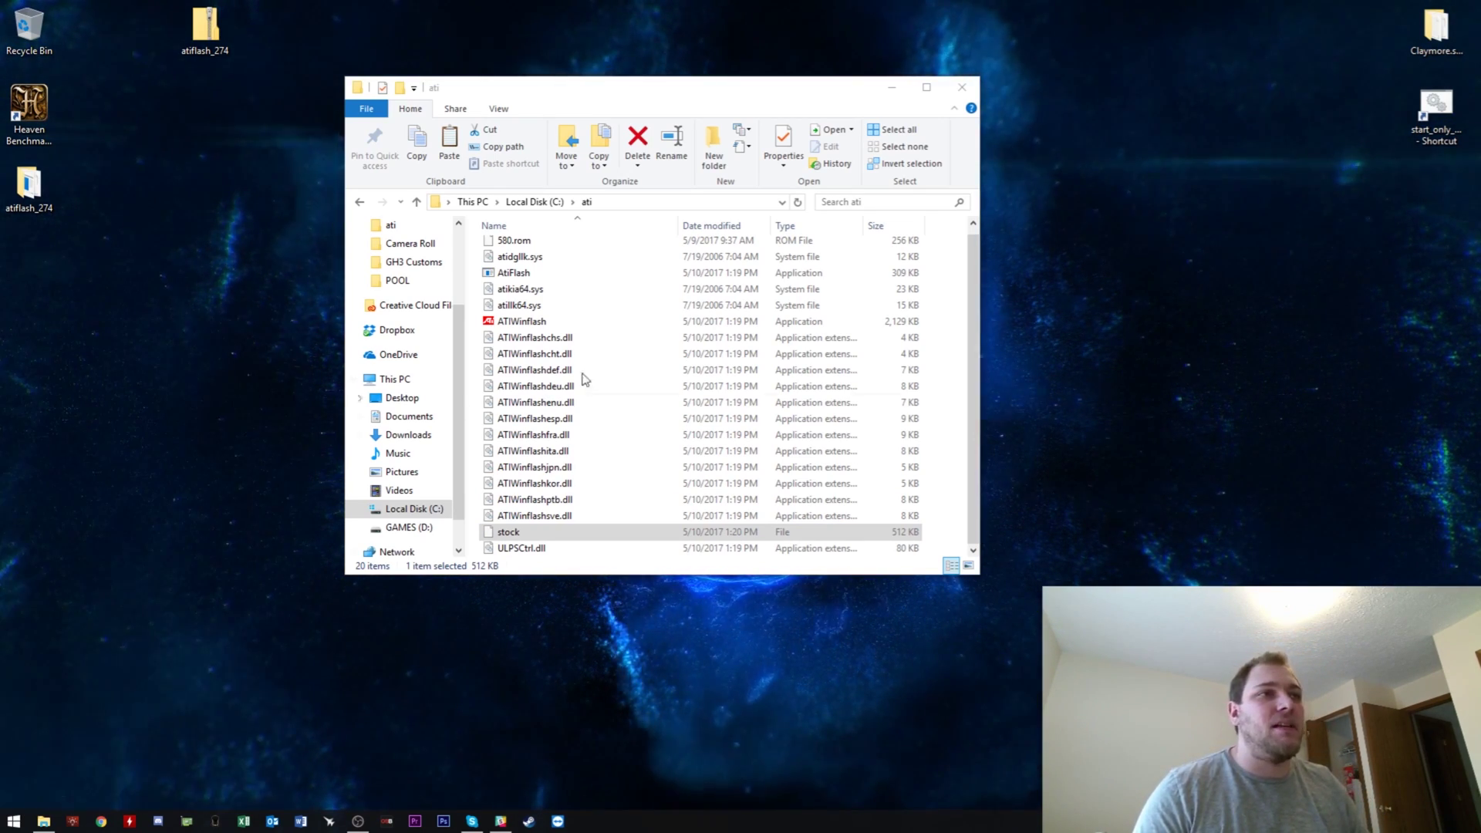
left_click_drag(539, 87, 1020, 116)
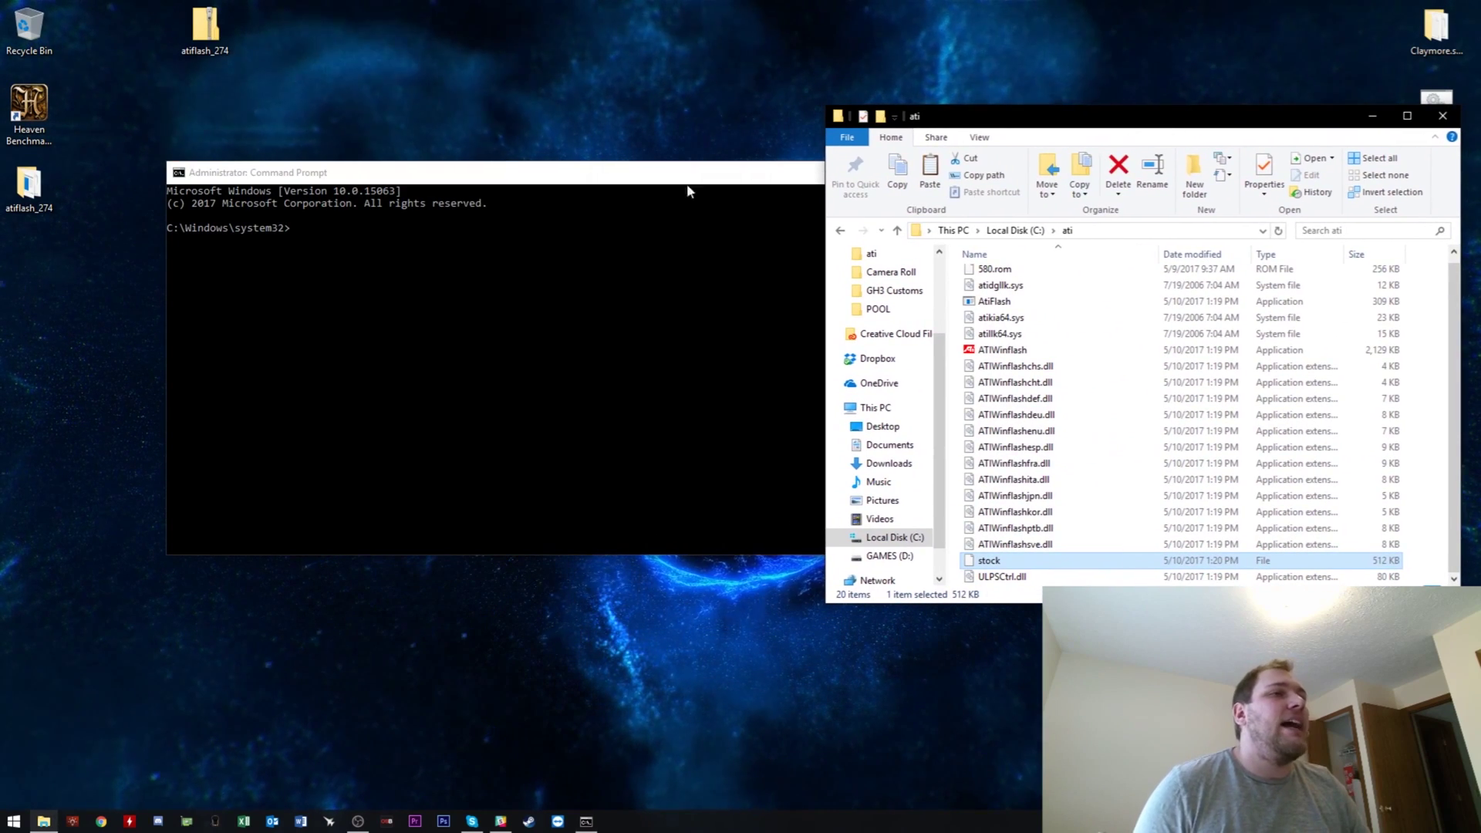
left_click_drag(641, 175, 521, 112)
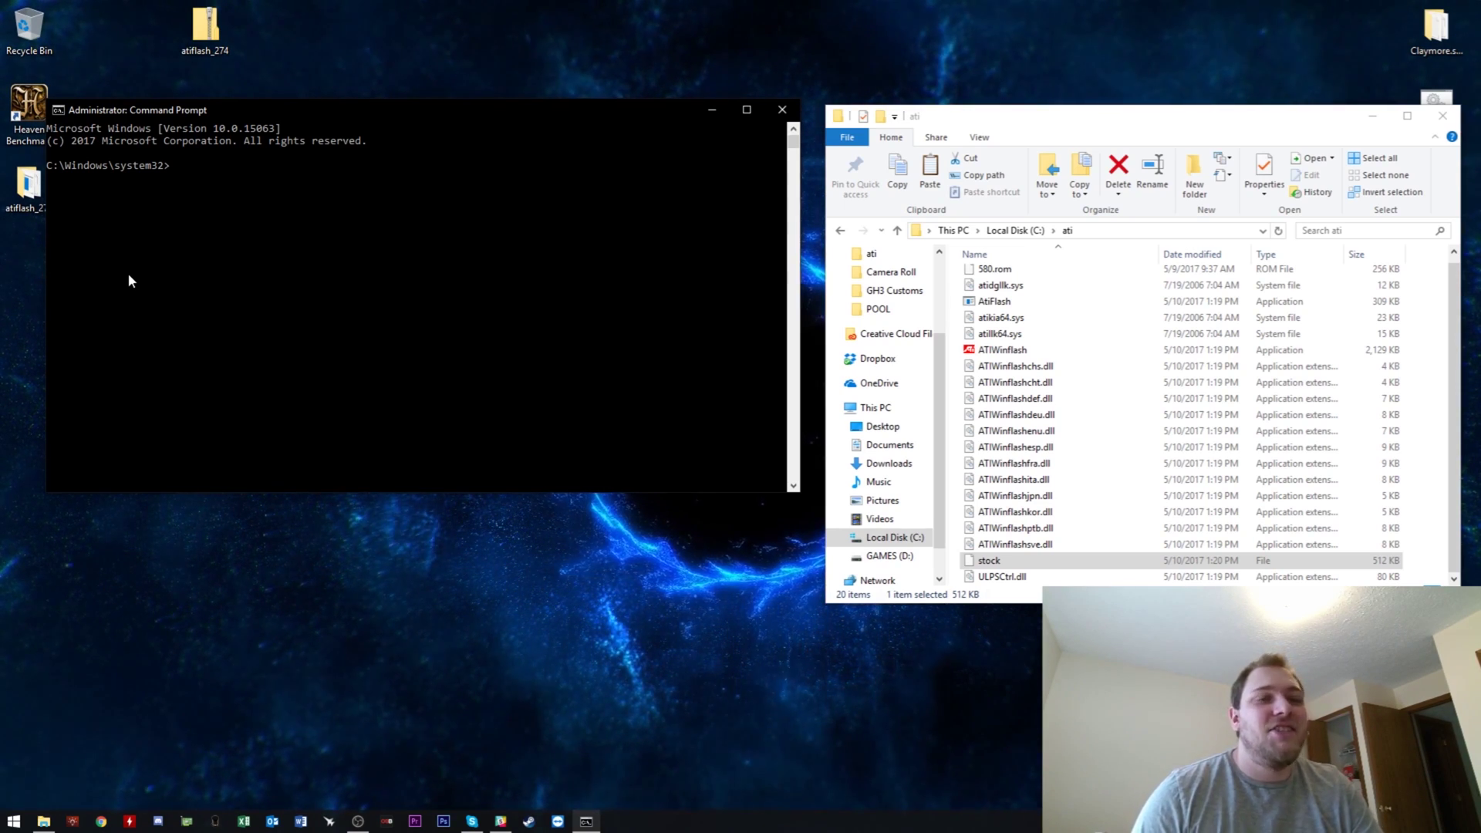
Switch into c:\ati with cd and begin typing the atiwinflash command
type("cd ")
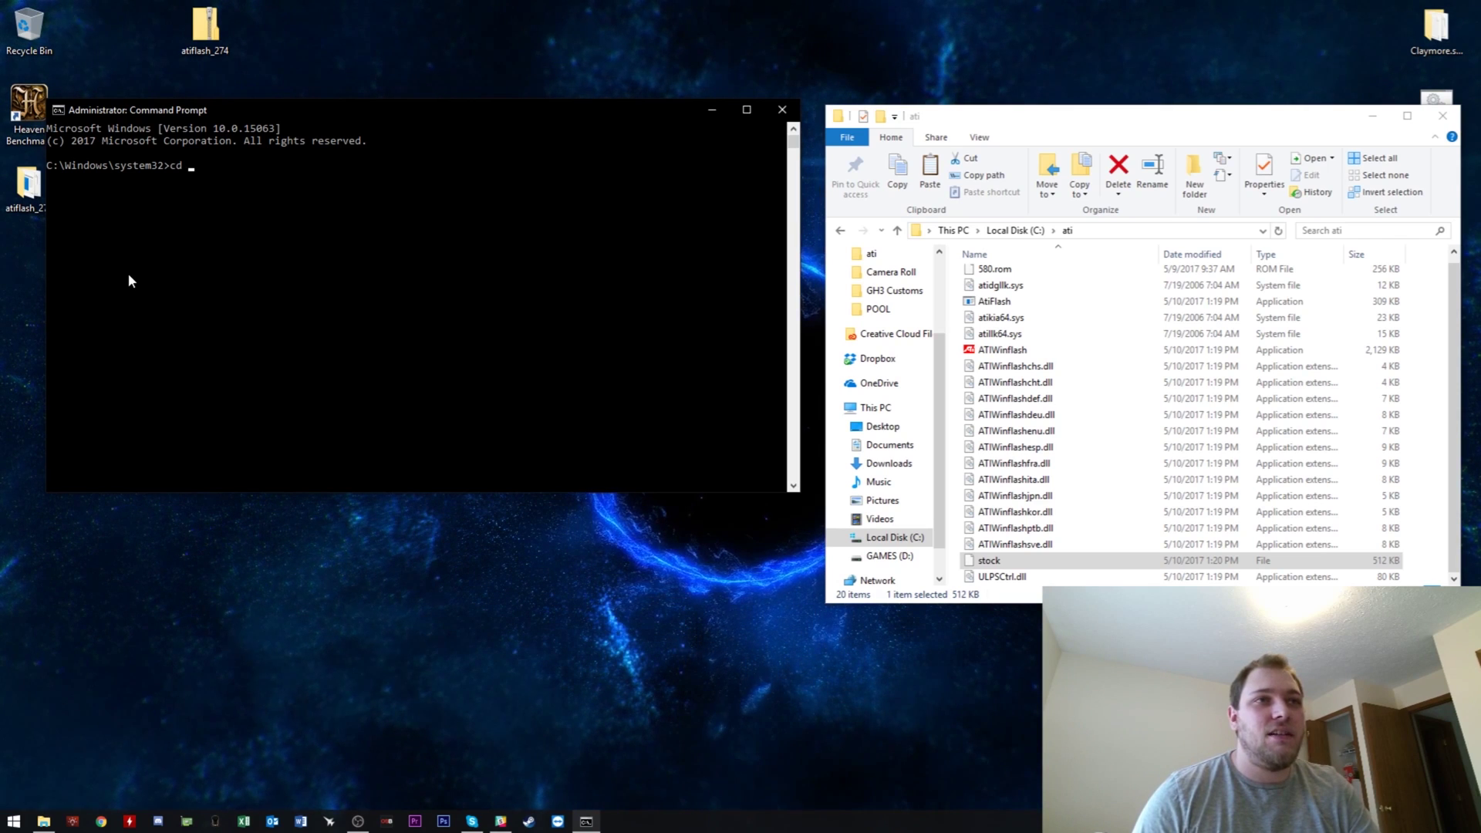
type("c:\\ati")
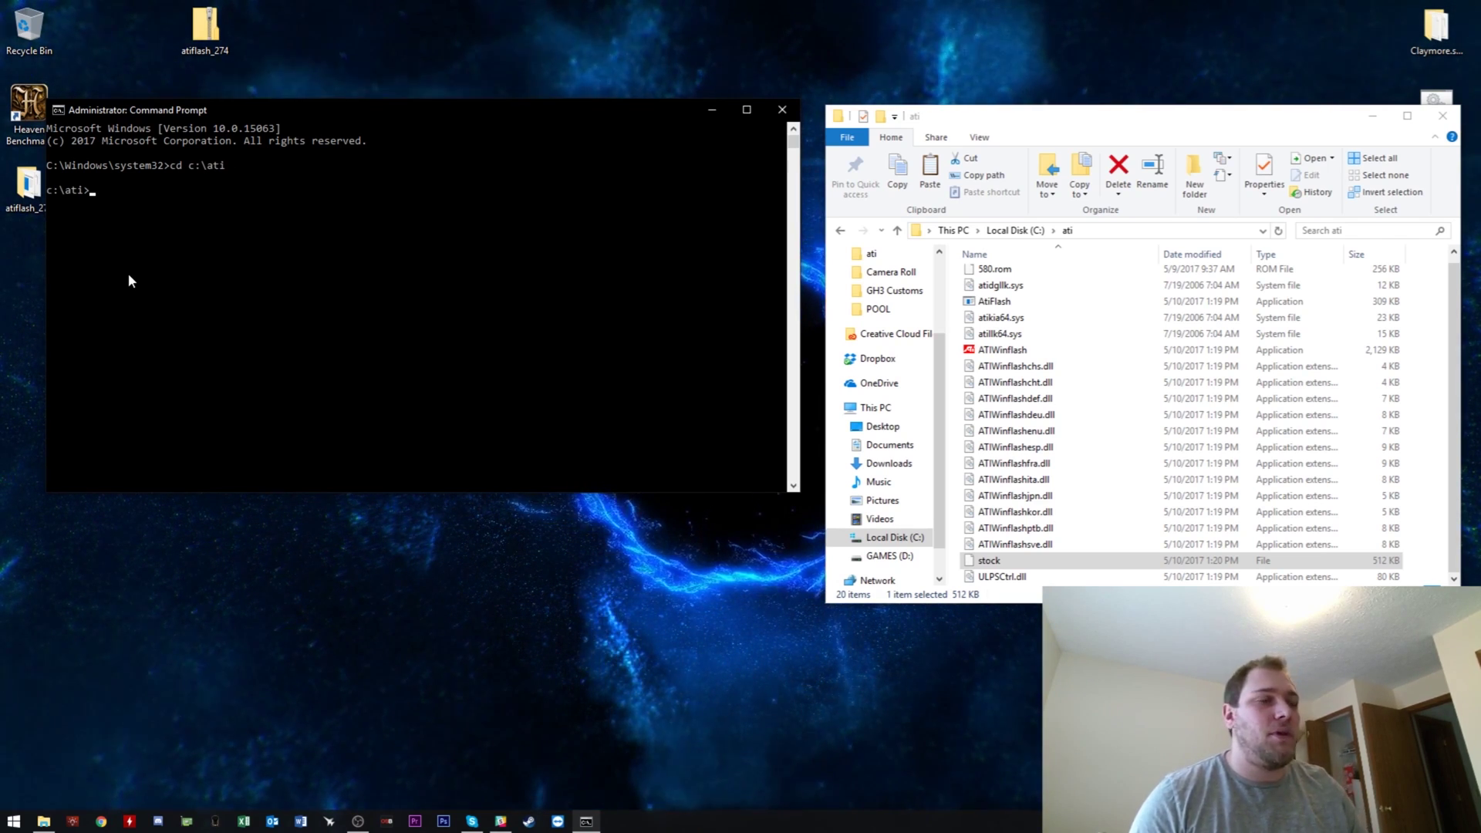
key("Return")
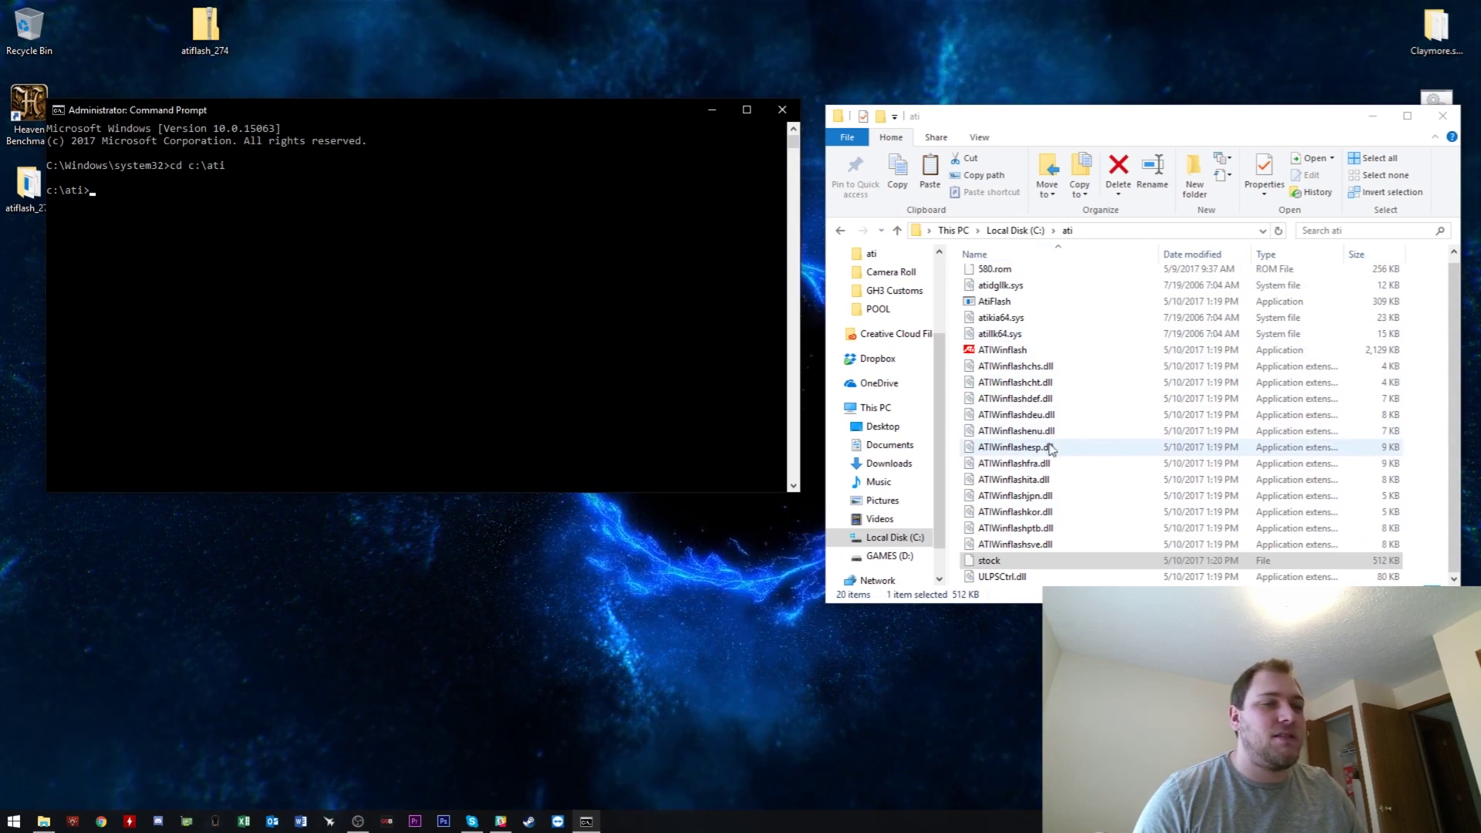
left_click(234, 230)
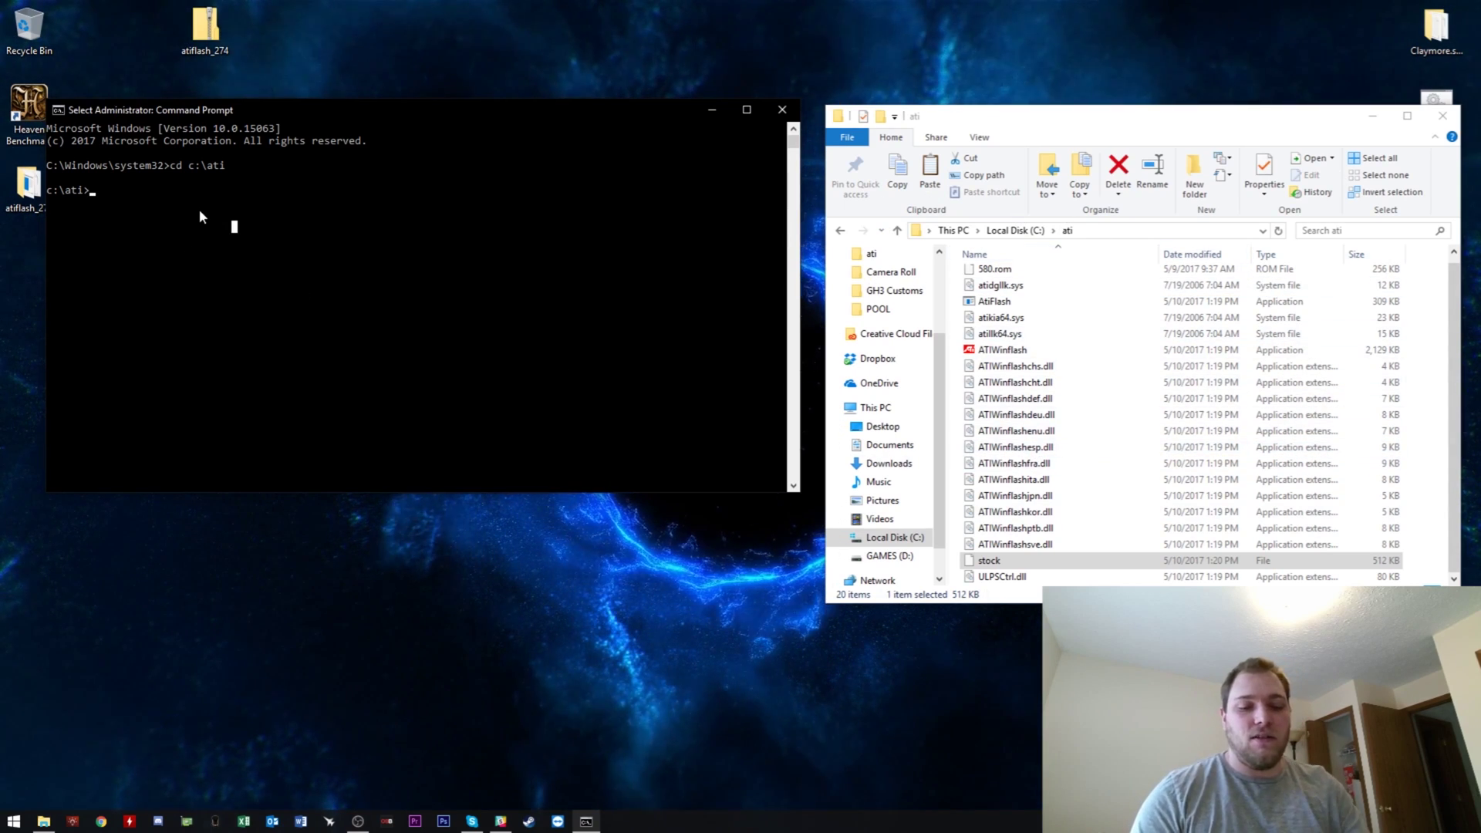
type("atiwin")
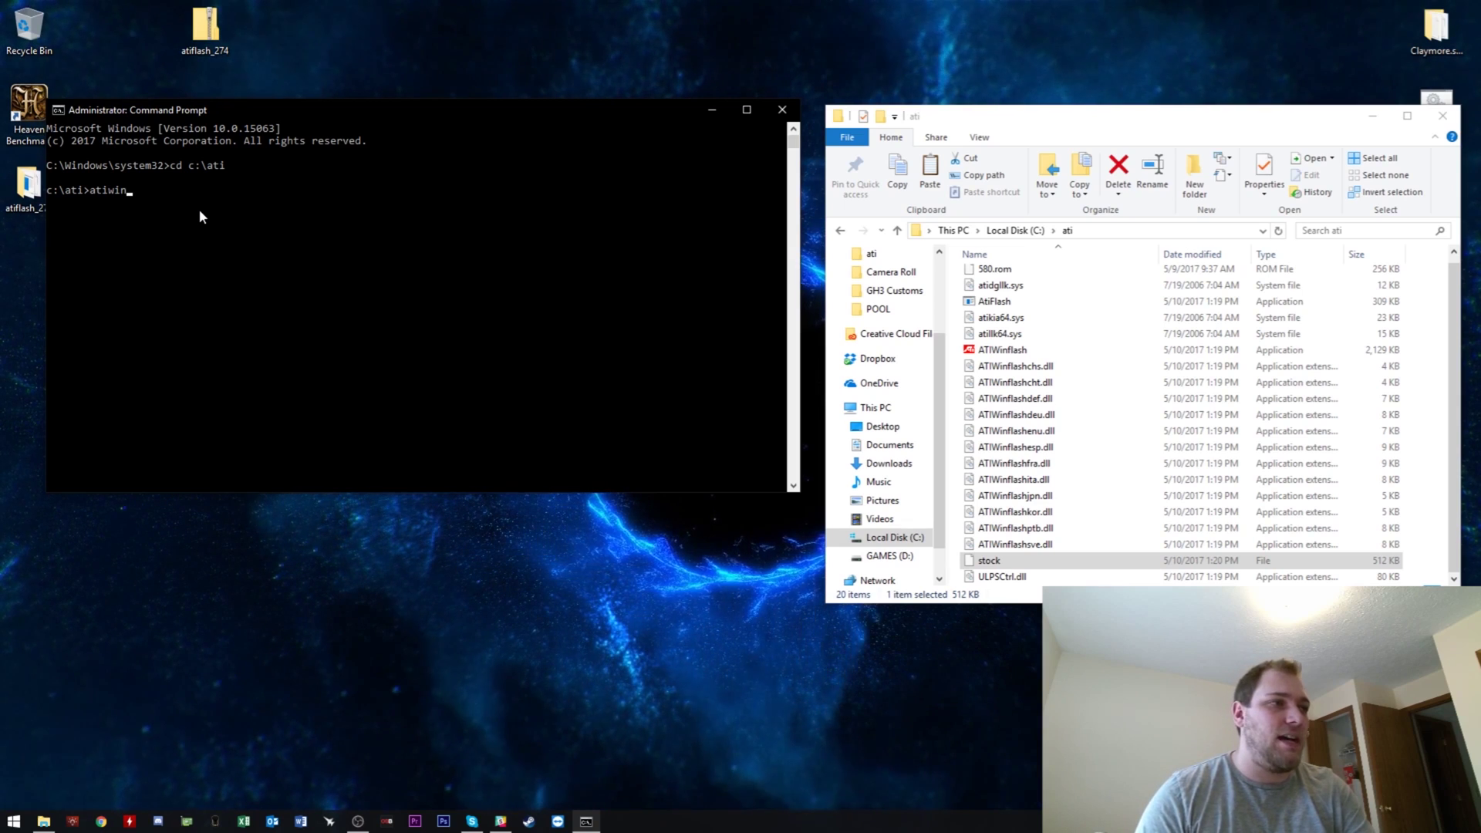
type("flash")
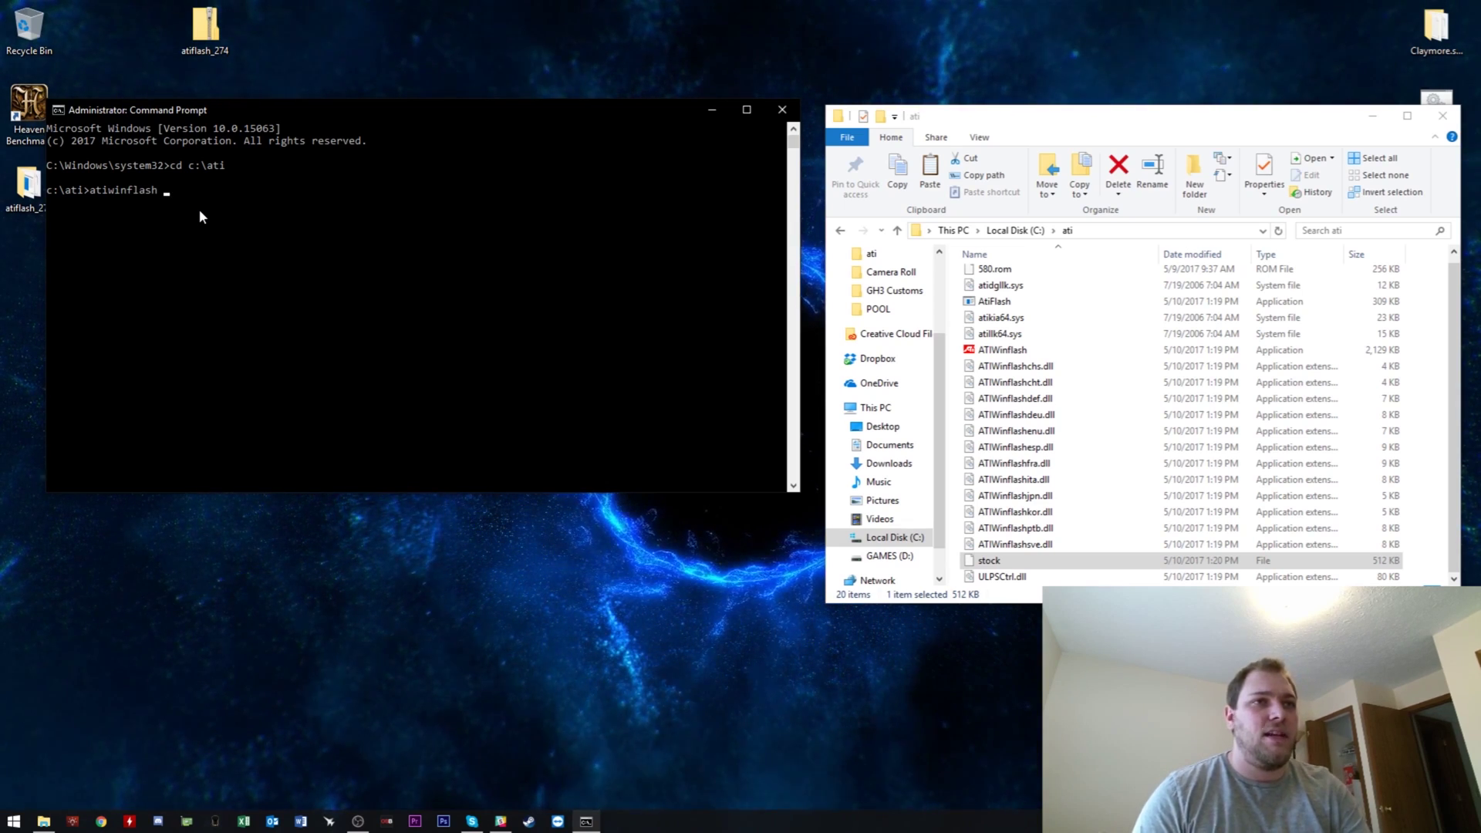
left_click(1034, 354)
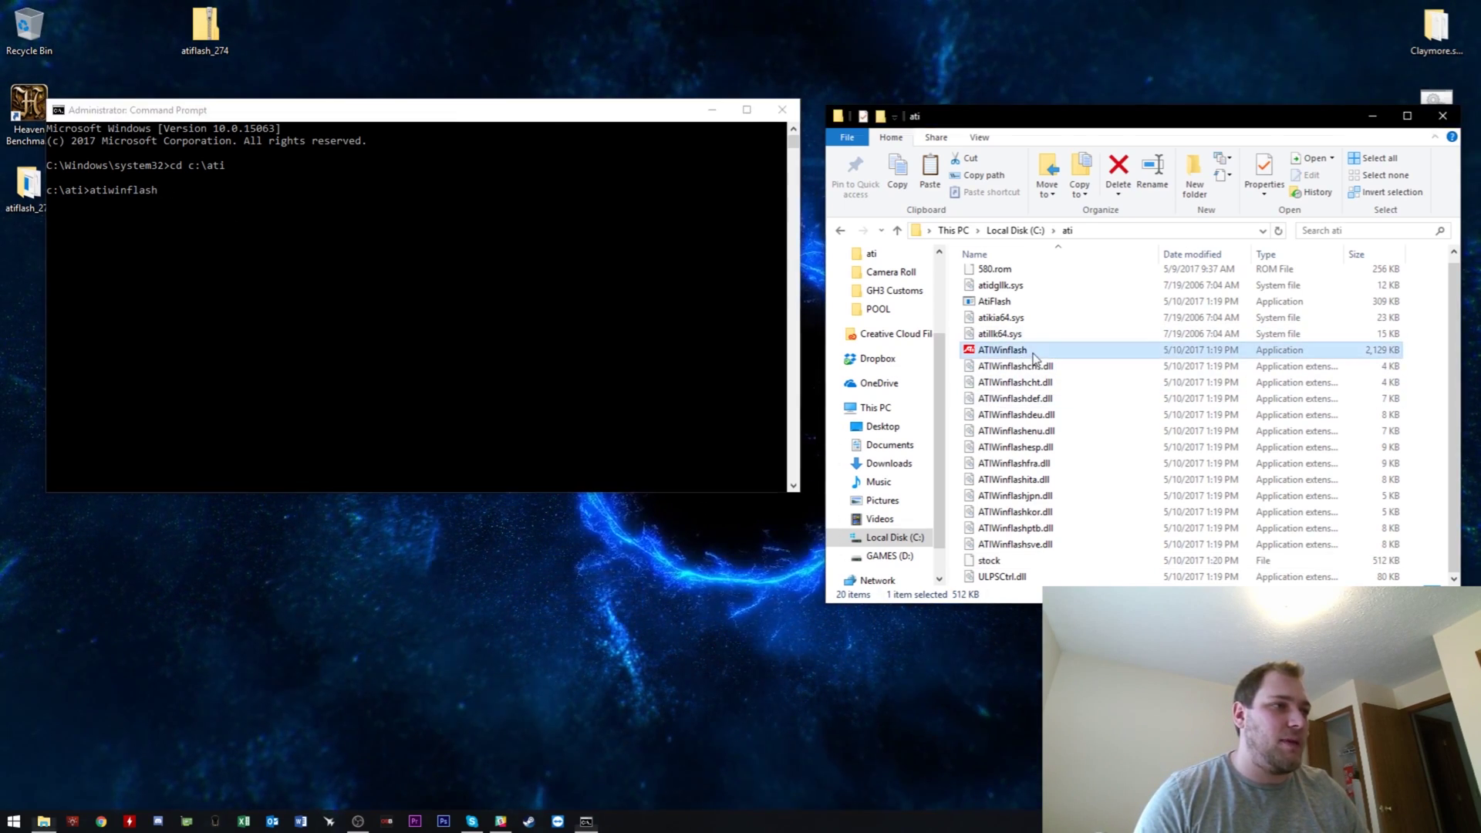
left_click(263, 239)
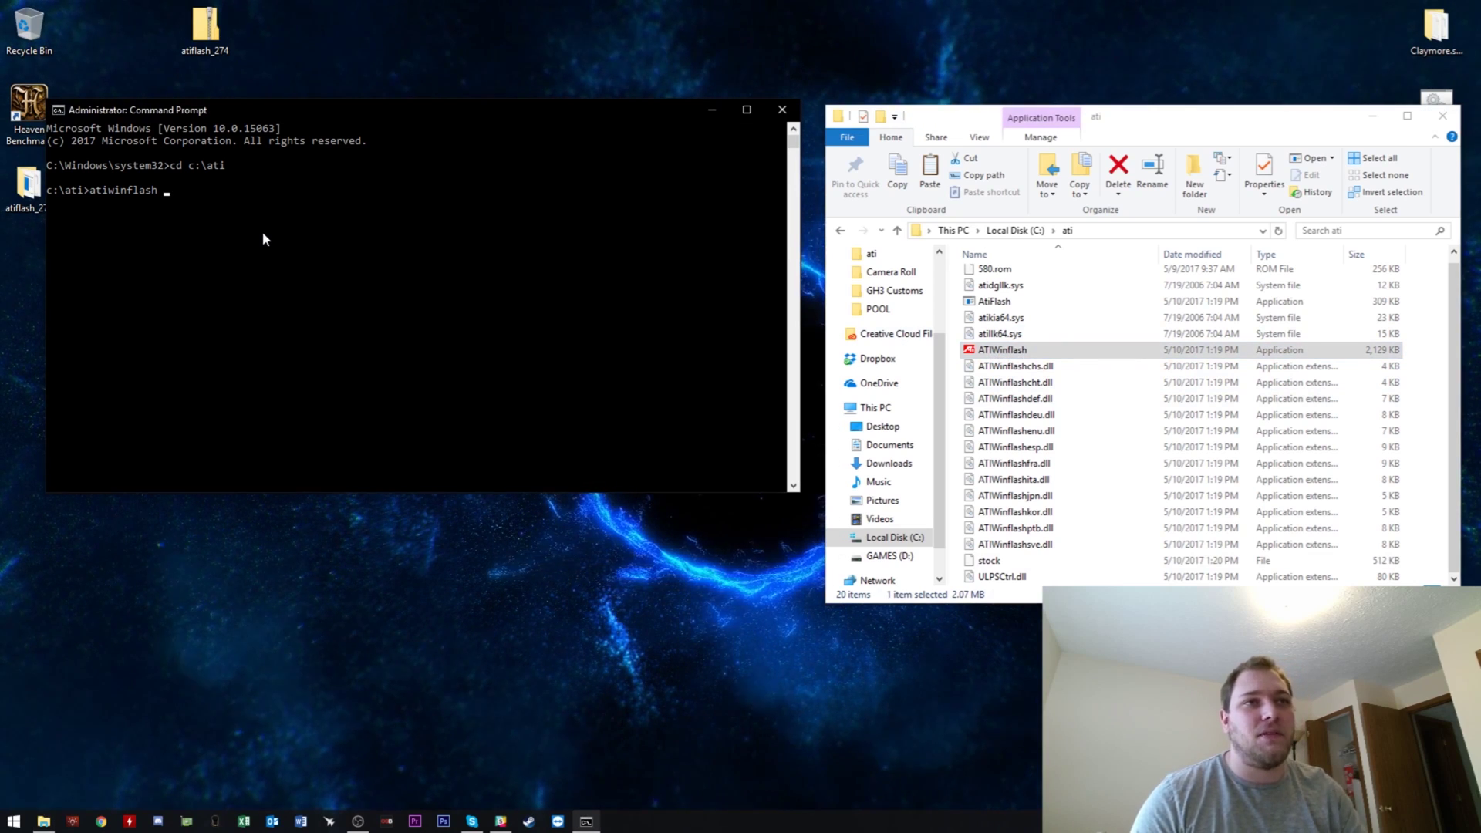
Complete the command as 'atiwinflash -f -p 0 580.rom', verifying the 580.rom file name
type("h ")
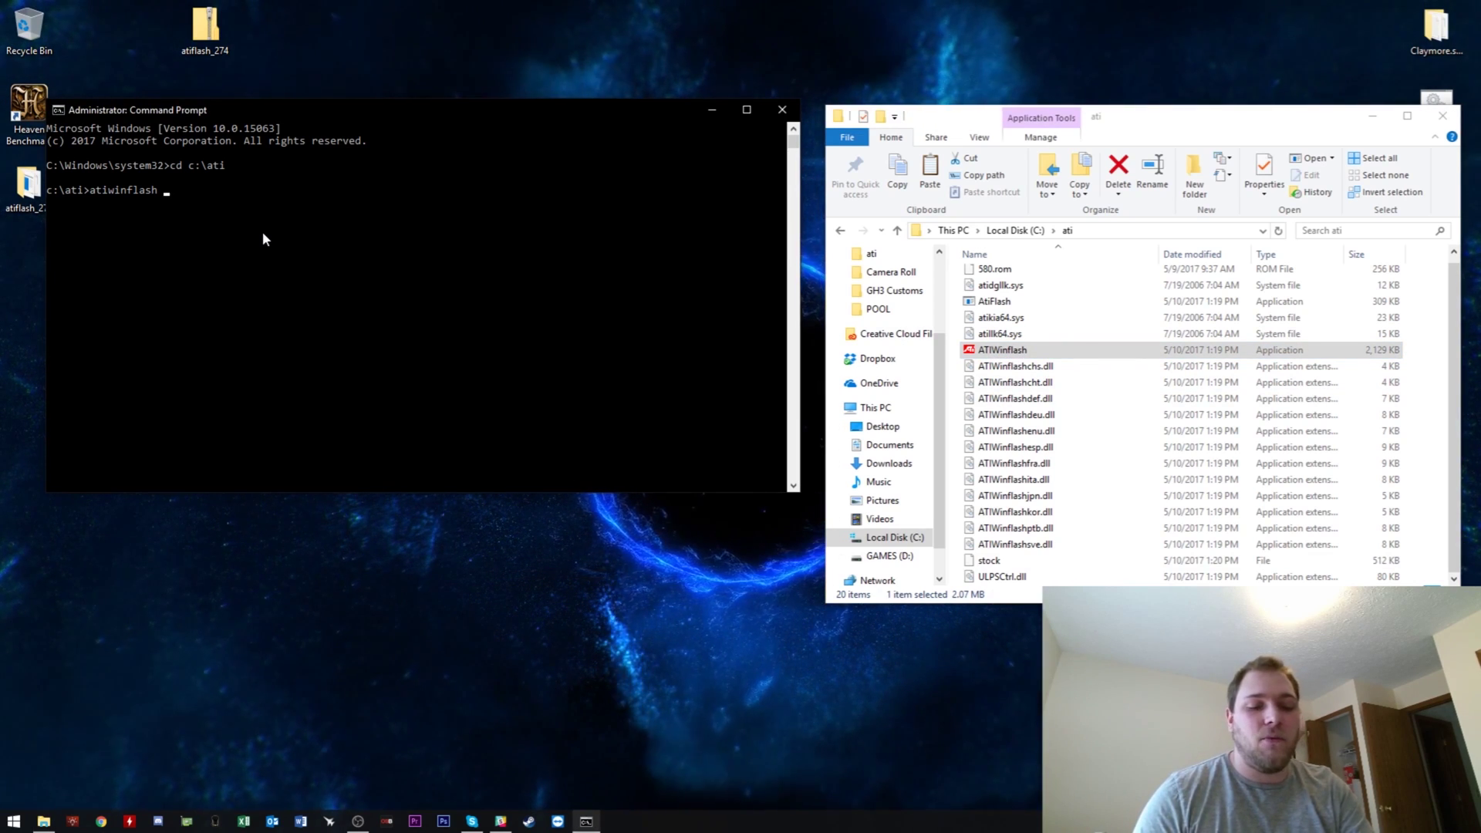
type("-f -p")
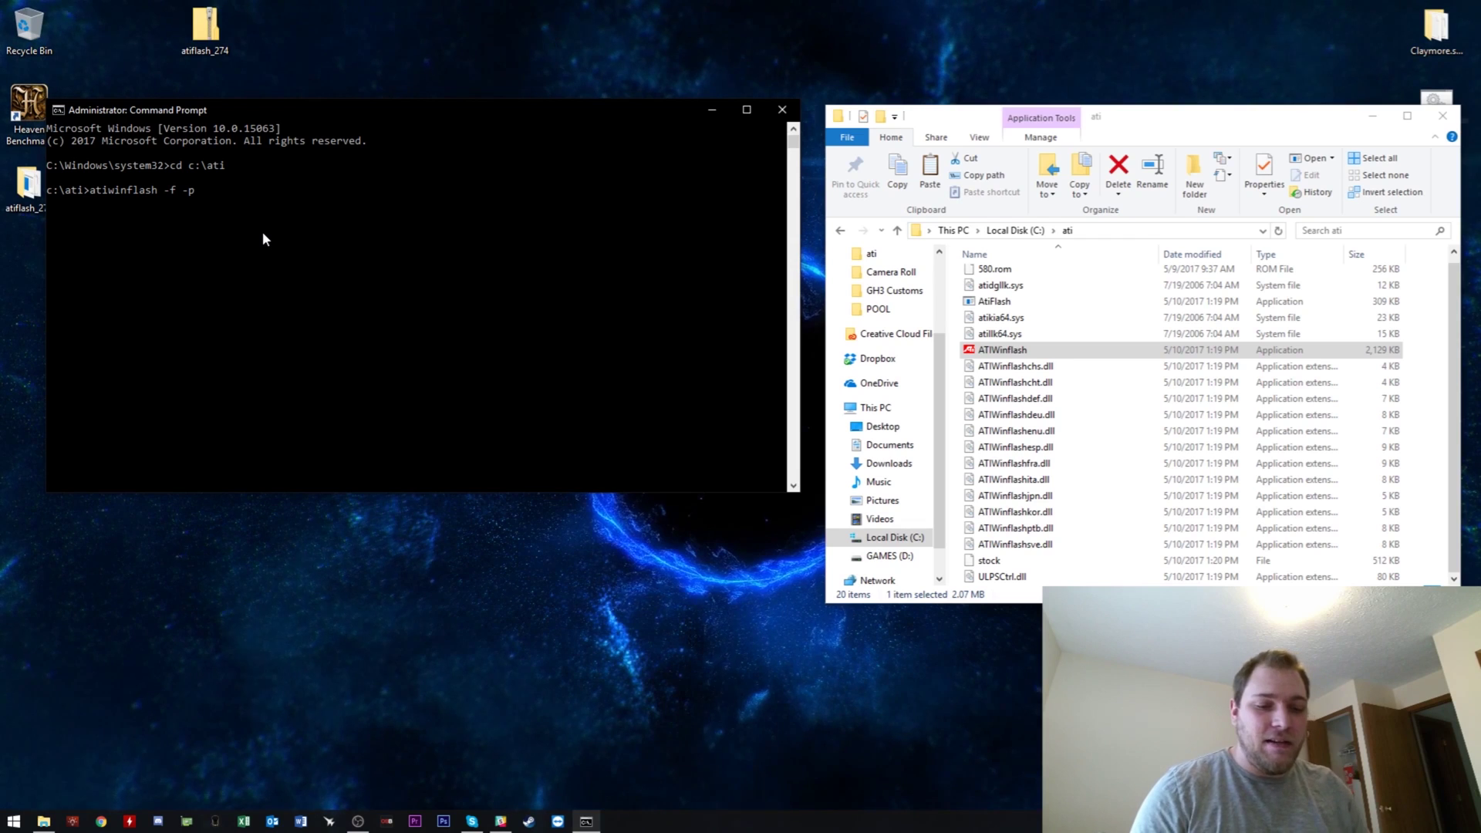
type("0")
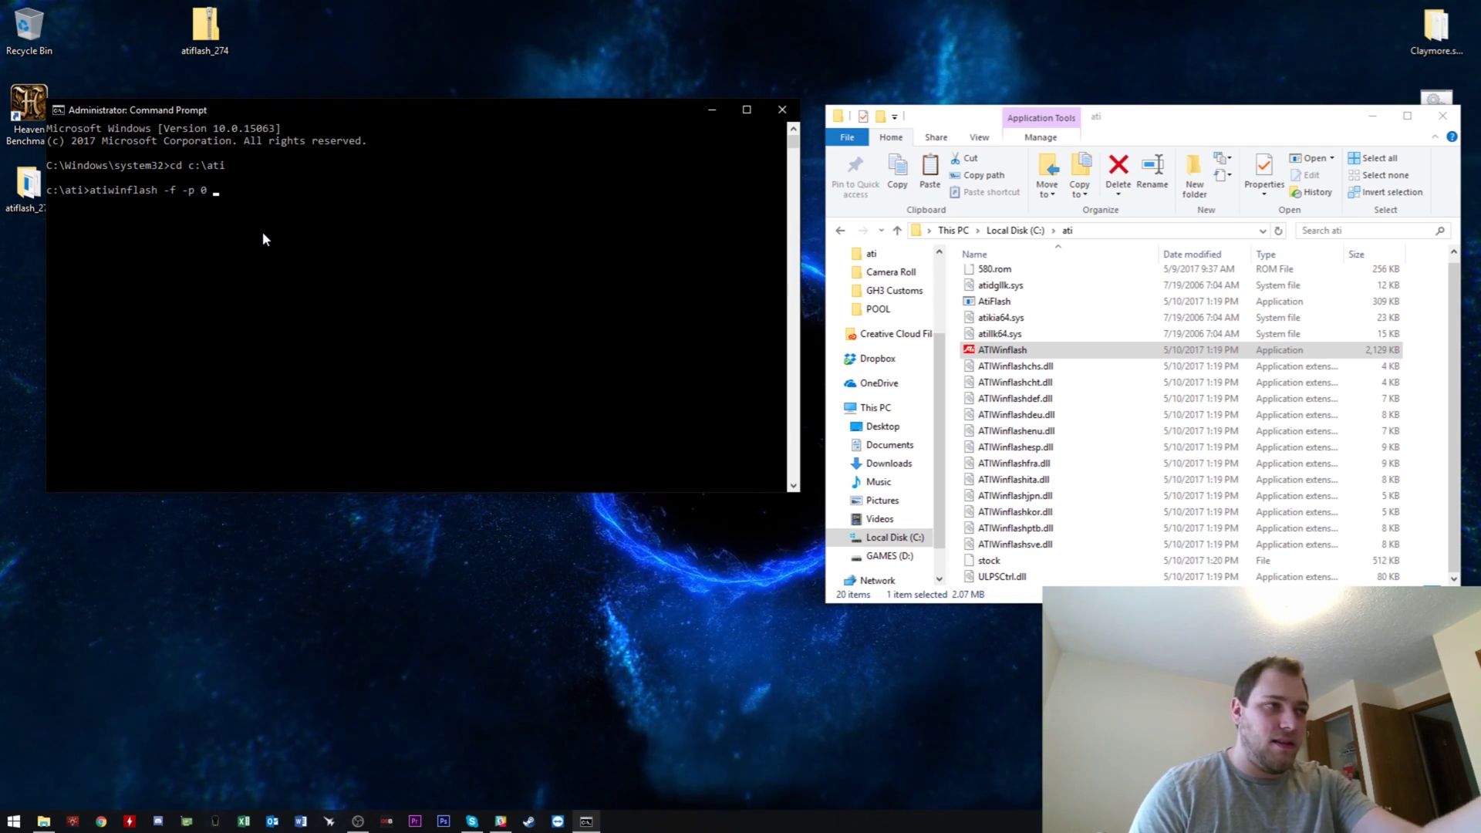
type("580.rom")
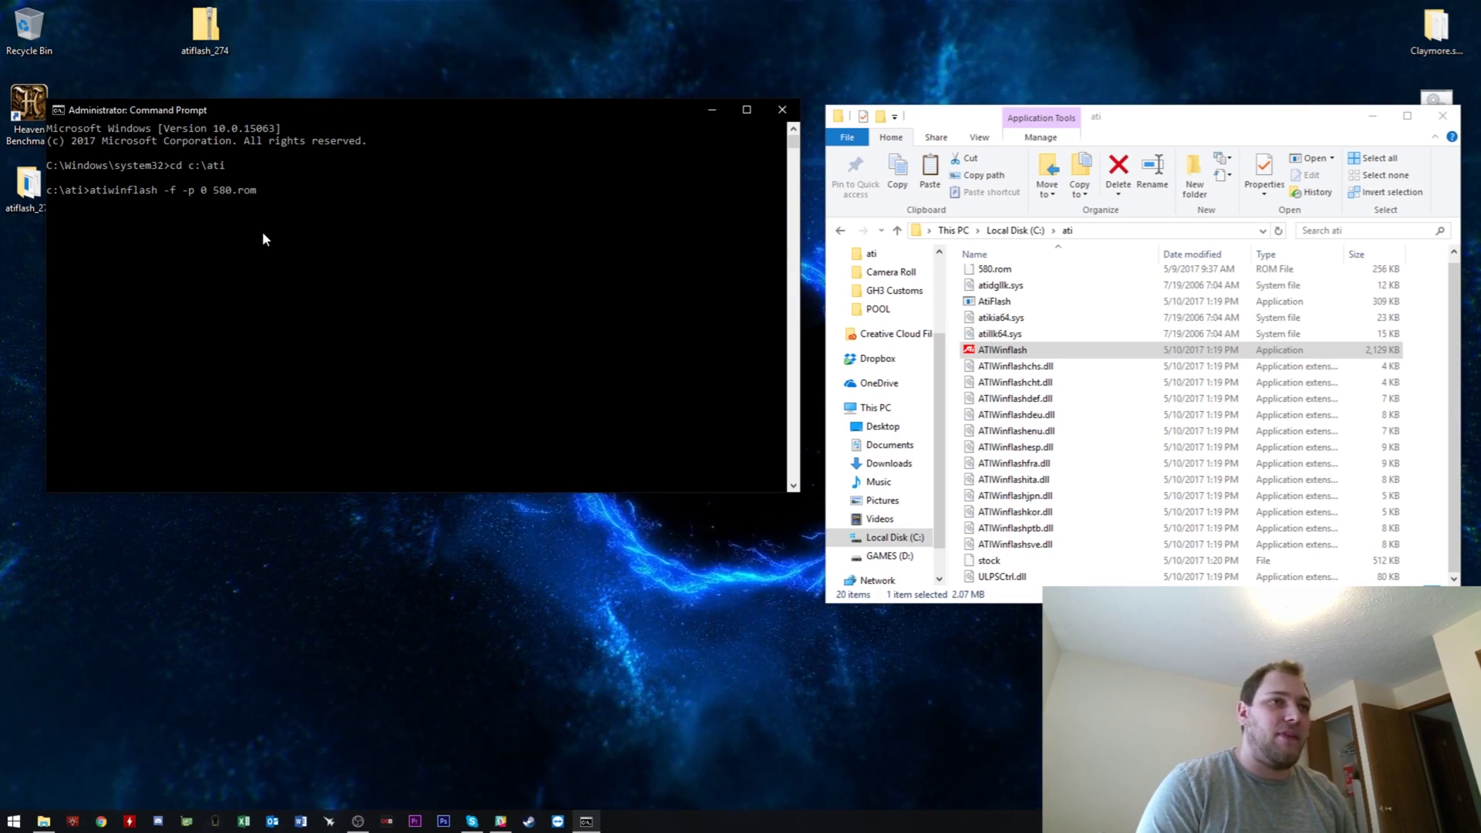
left_click(1041, 272)
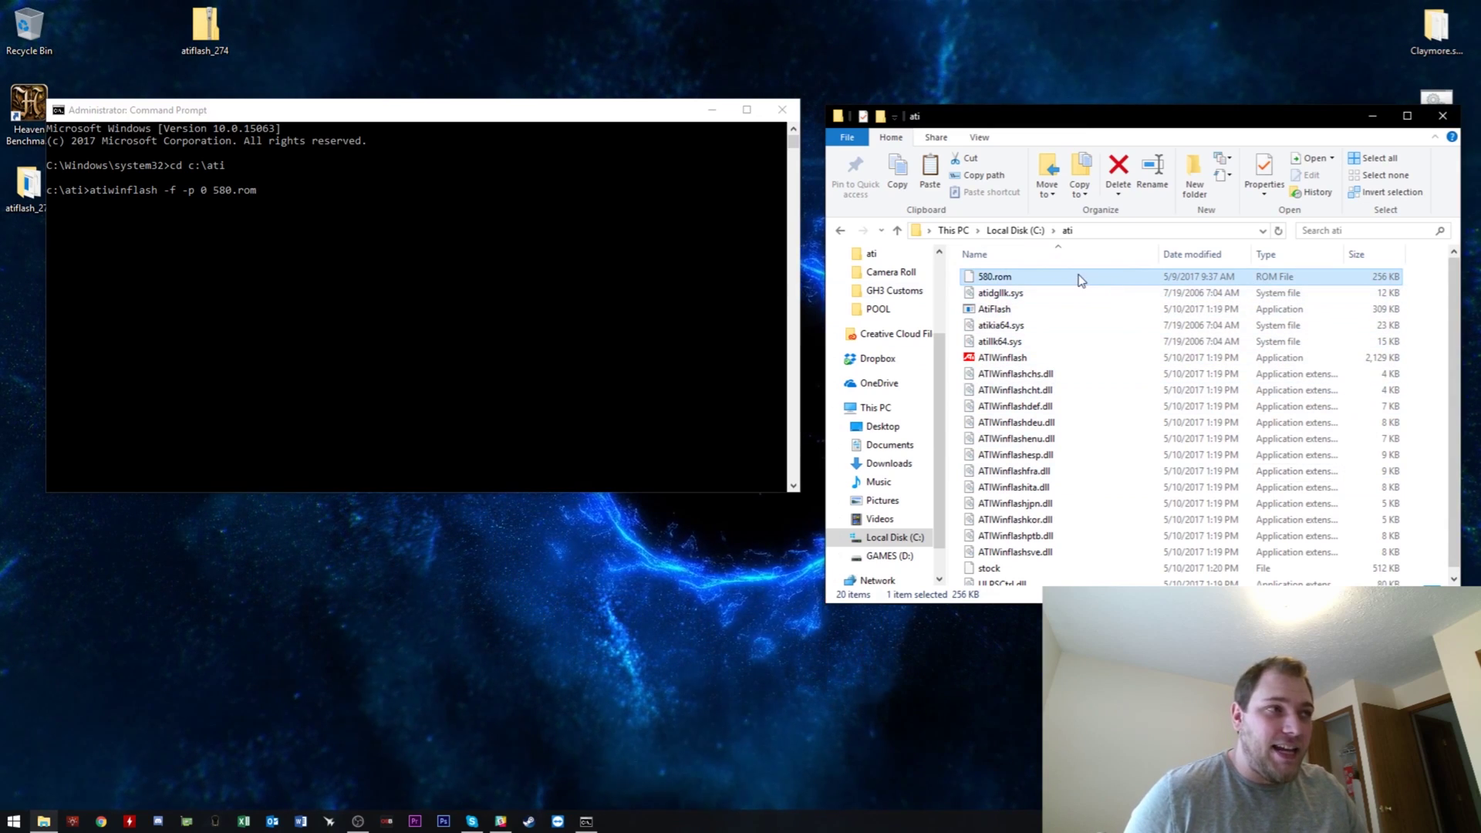
Run the 580.rom flash on adapter 0 until all 80000h bytes are programmed and verified
left_click(316, 237)
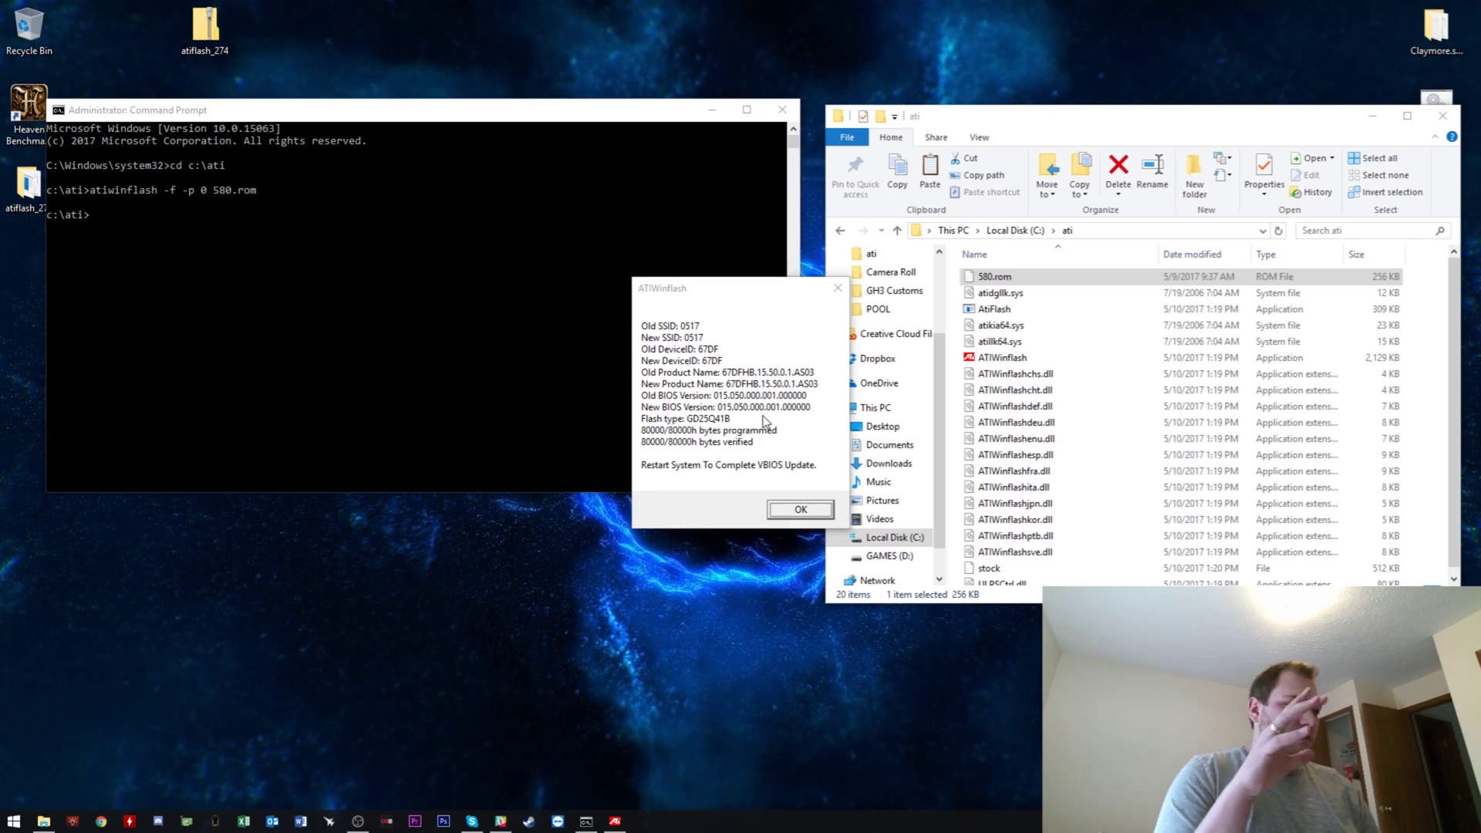
Close the flash results, recall the flash command, and delete its adapter number
left_click(802, 511)
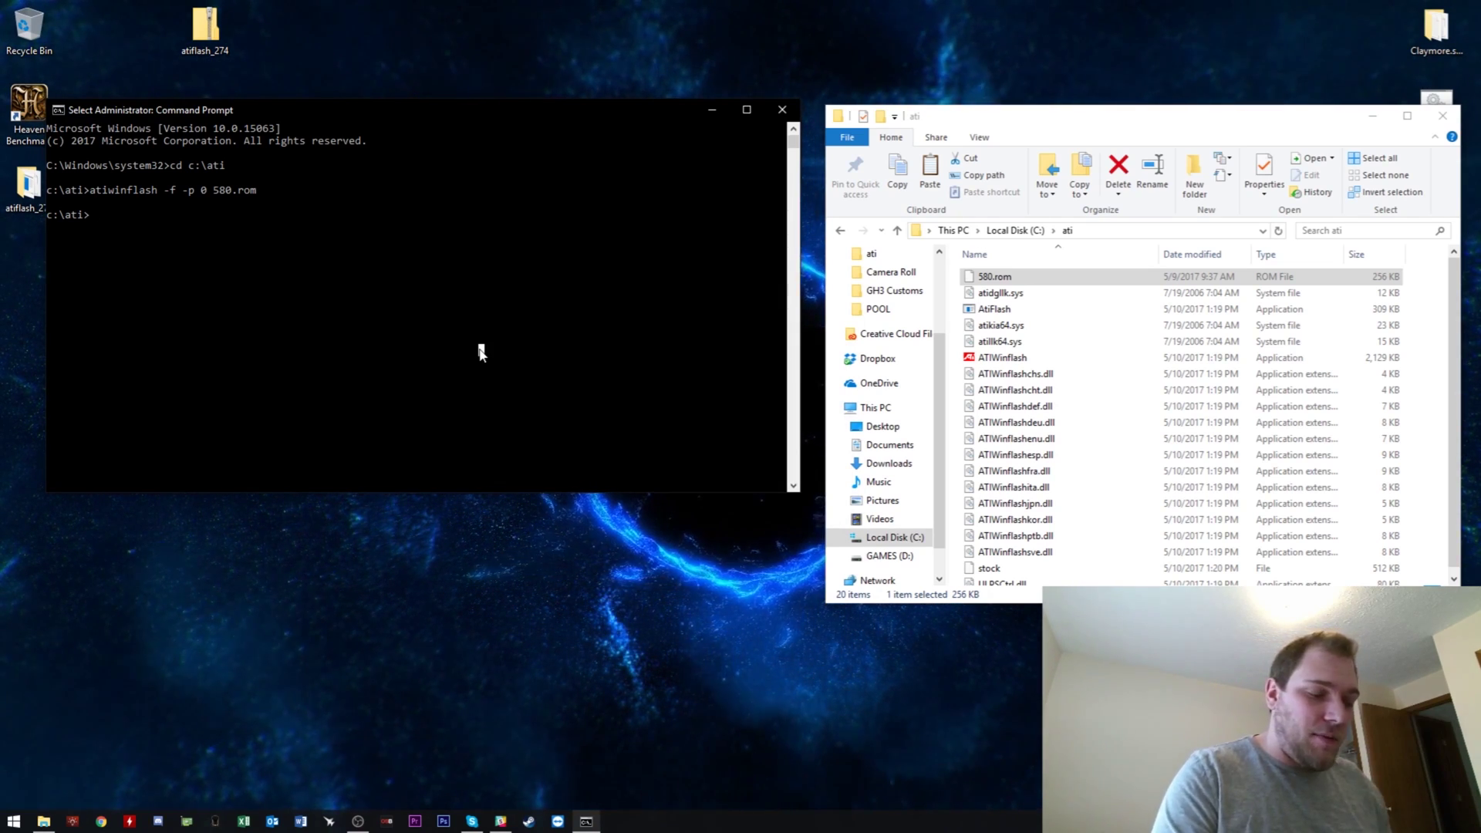
key("Up")
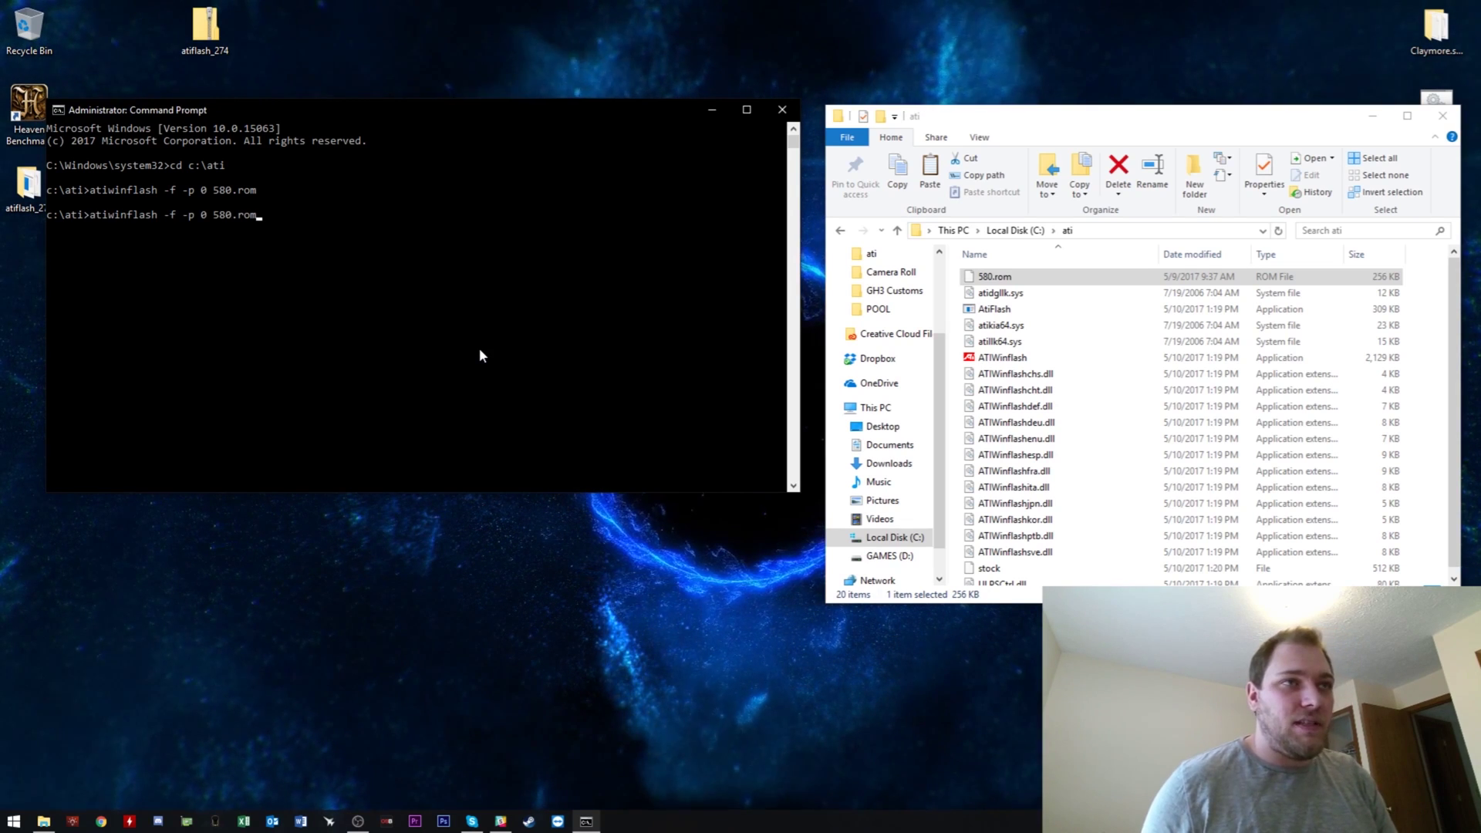
key("Left")
key("Left")
key("Left")
key("Left")
key("Left")
key("Left")
key("Left")
key("Left")
key("Left")
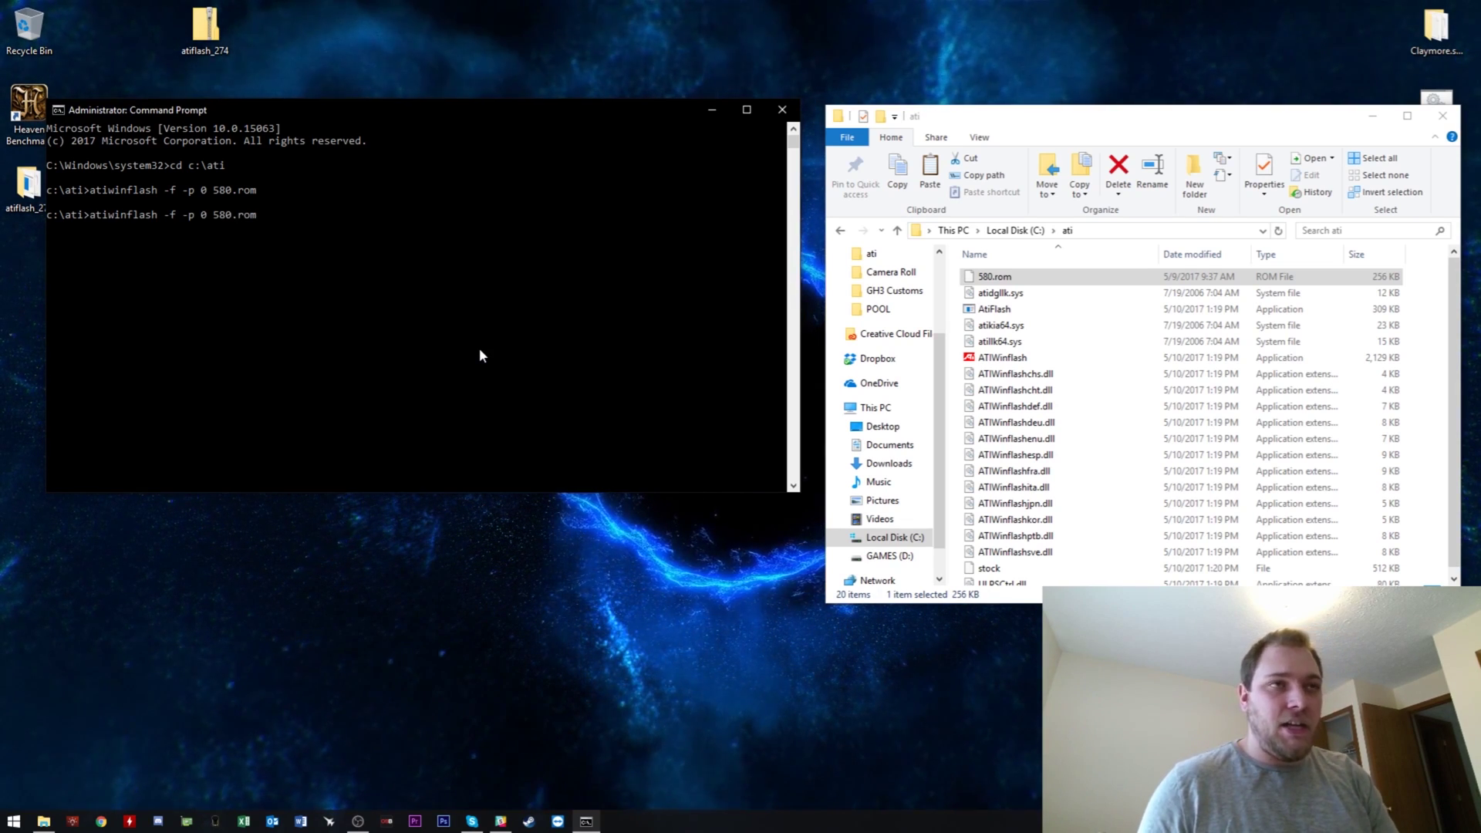
key("Delete")
type("1")
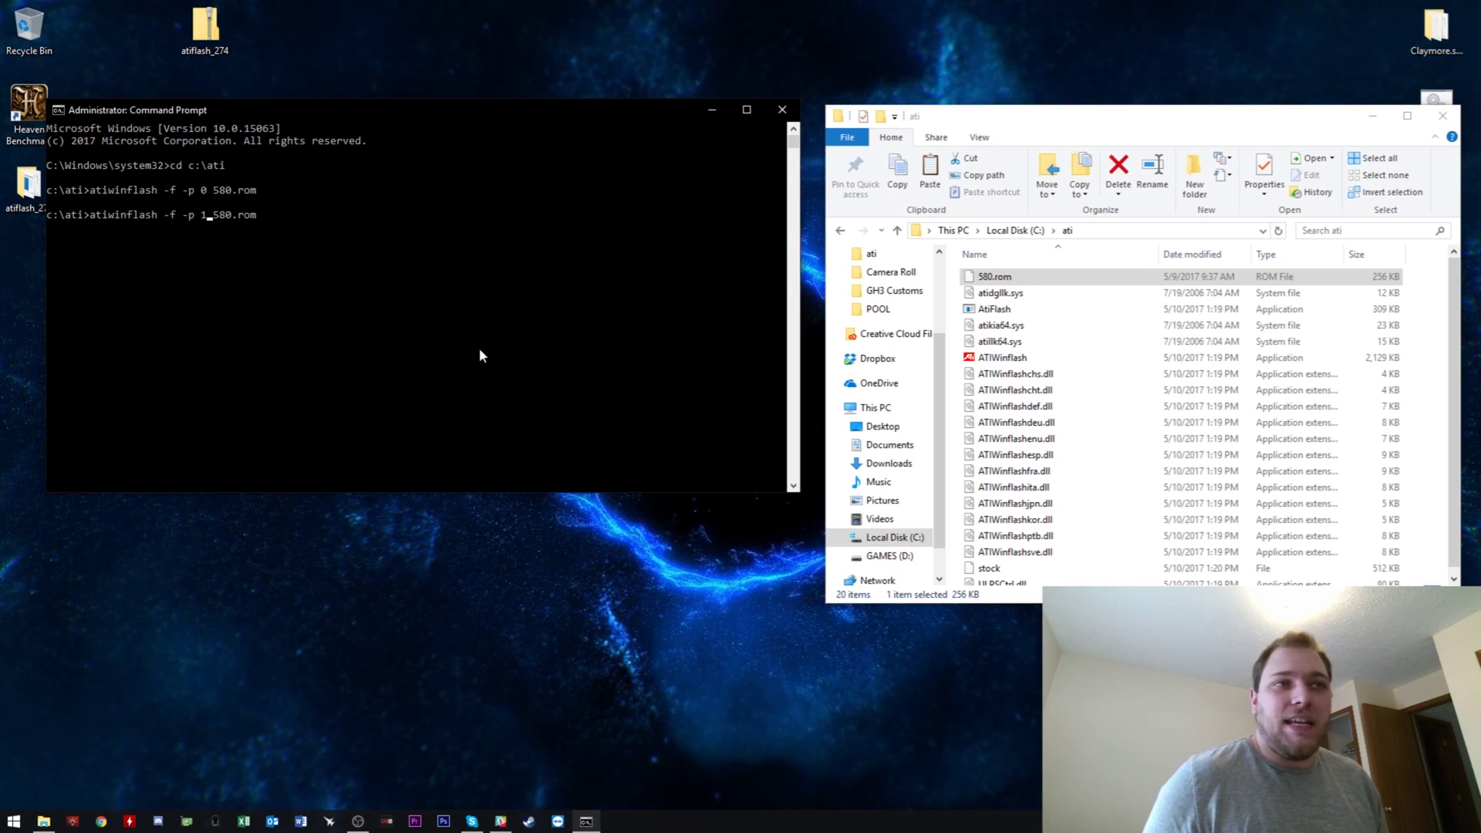
key("BackSpace")
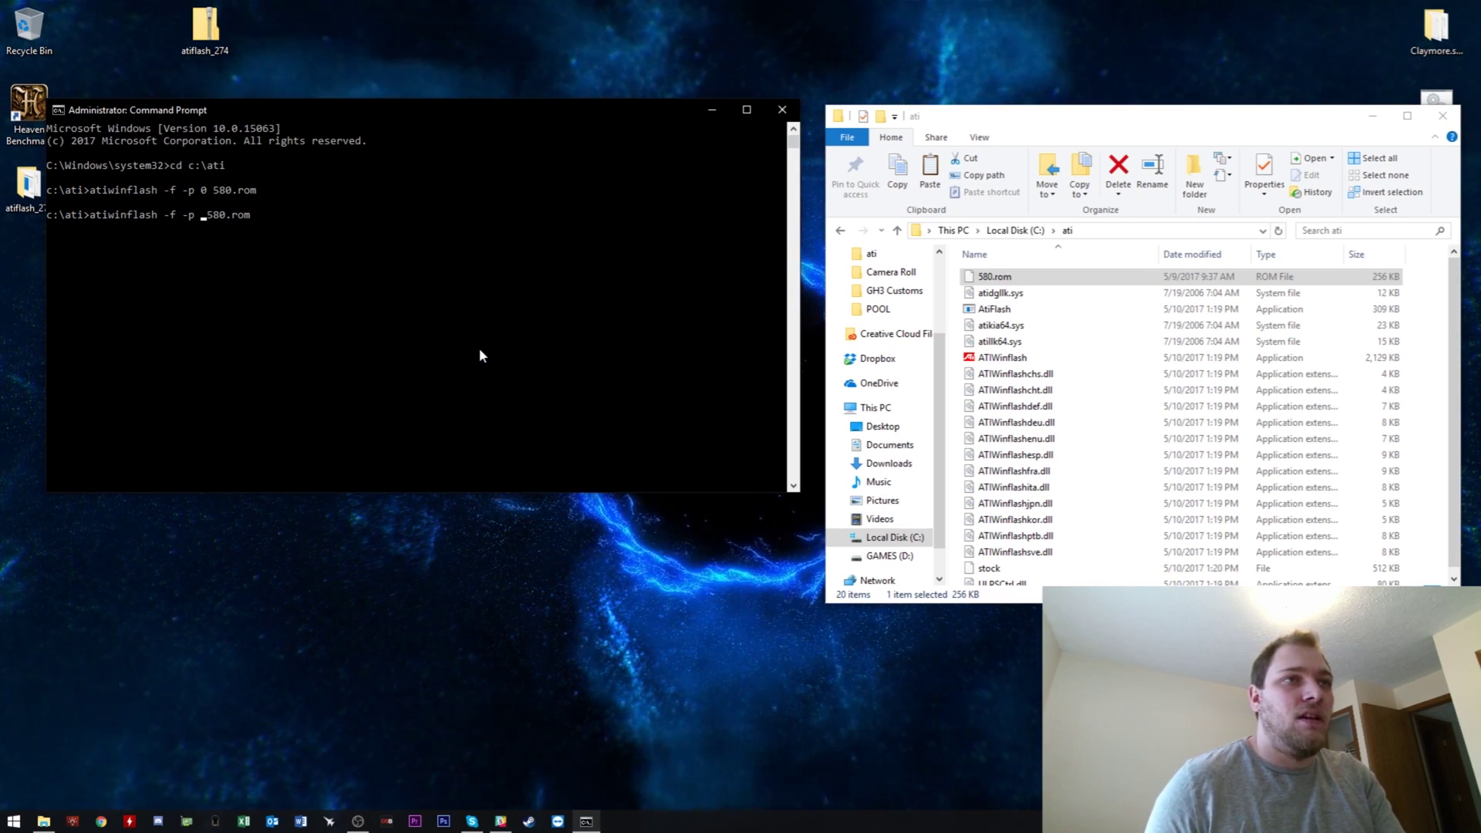
key("BackSpace")
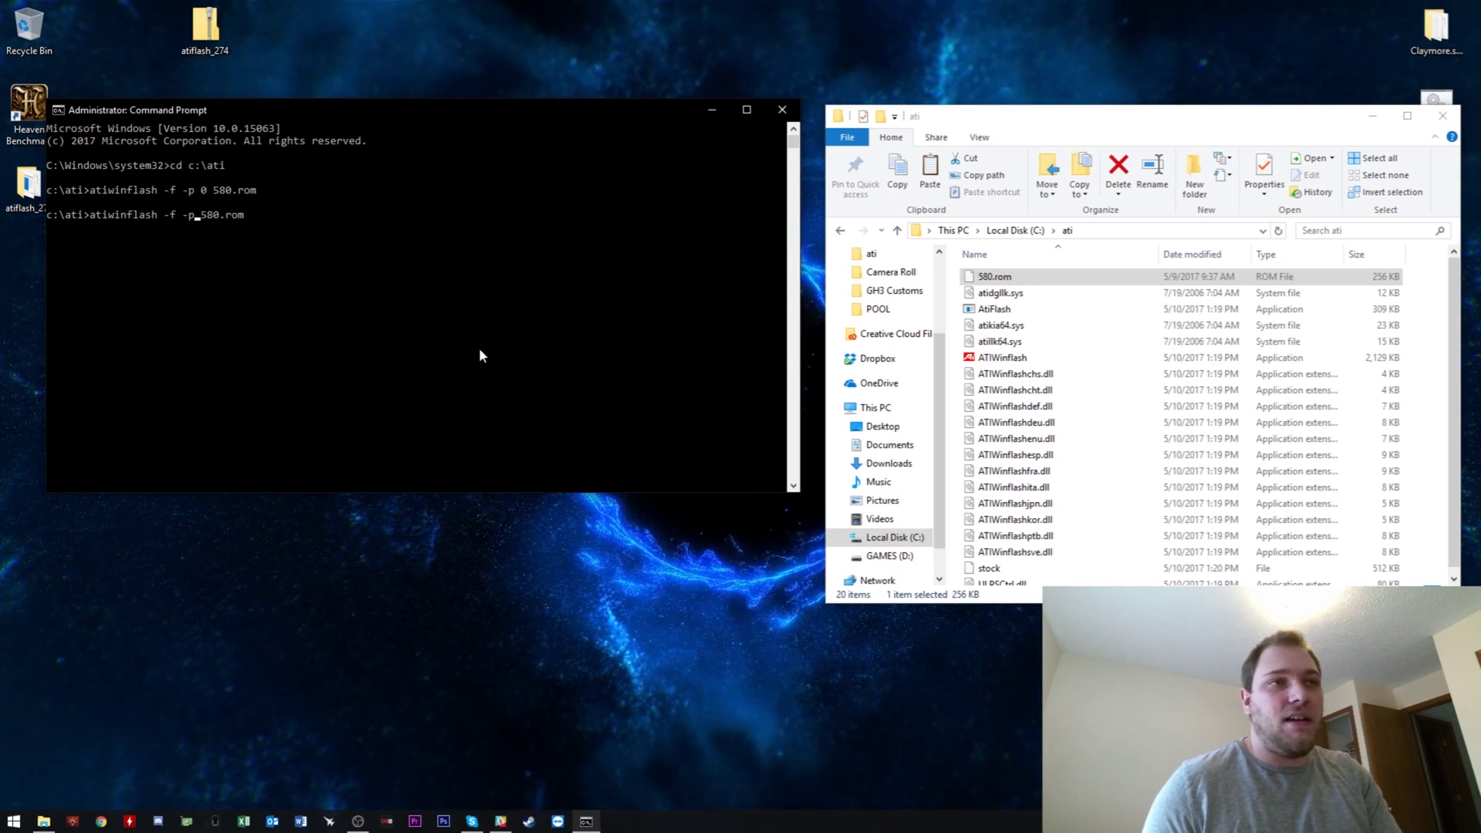
type("5")
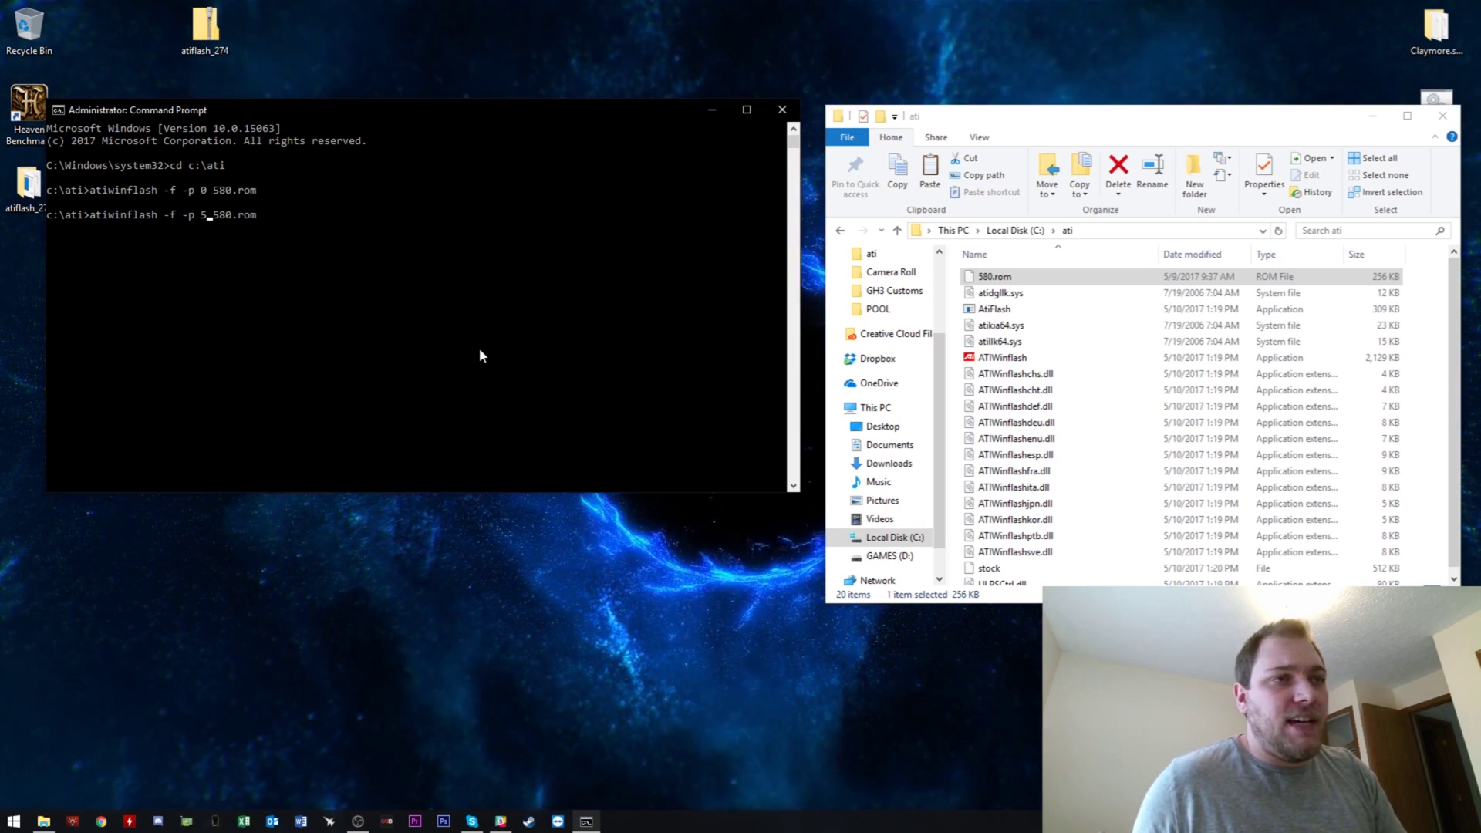
key("BackSpace")
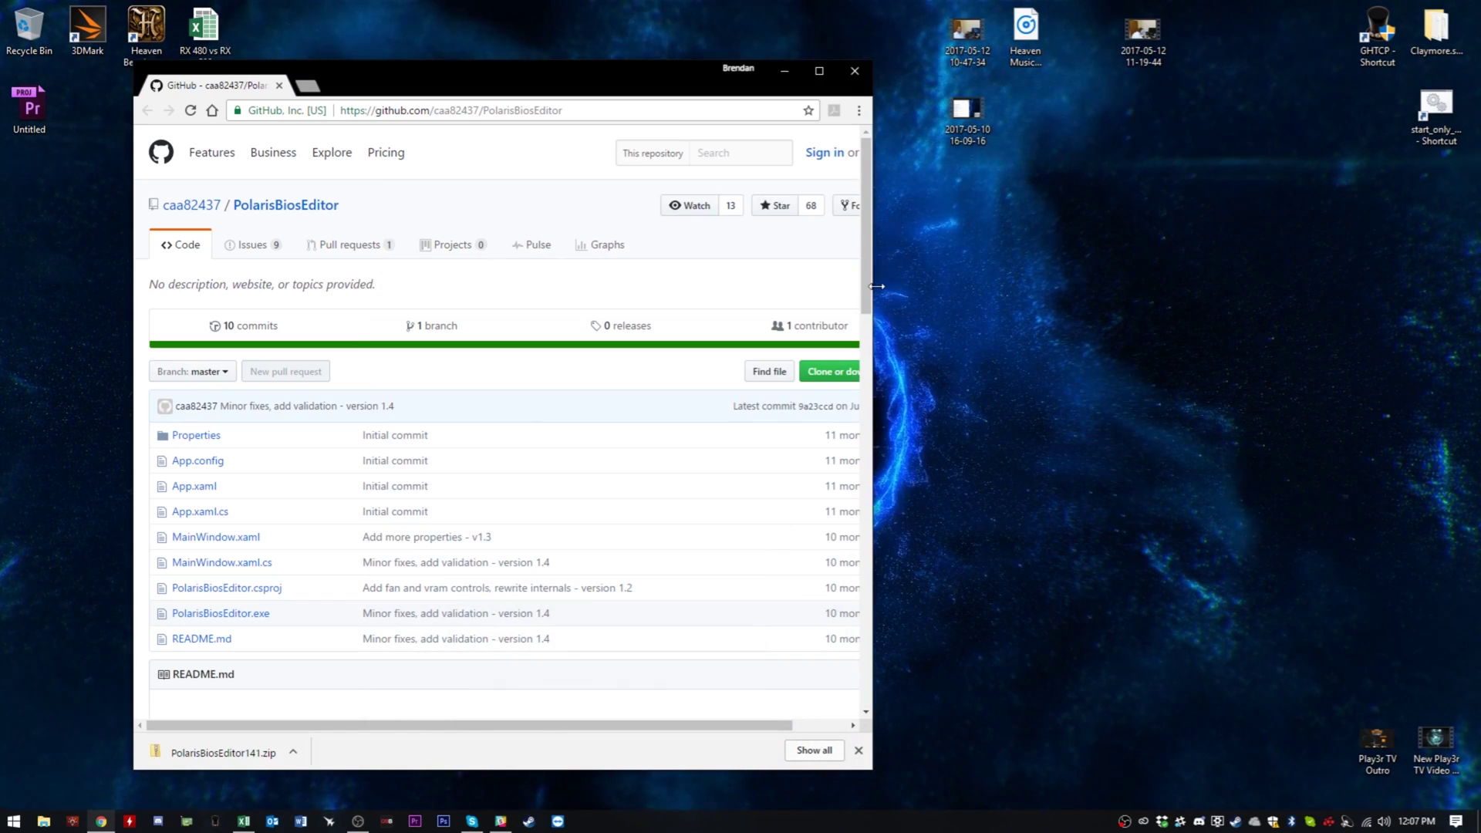
Widen the Chrome window so the full PolarisBiosEditor repository page is visible
left_click_drag(877, 286, 1023, 286)
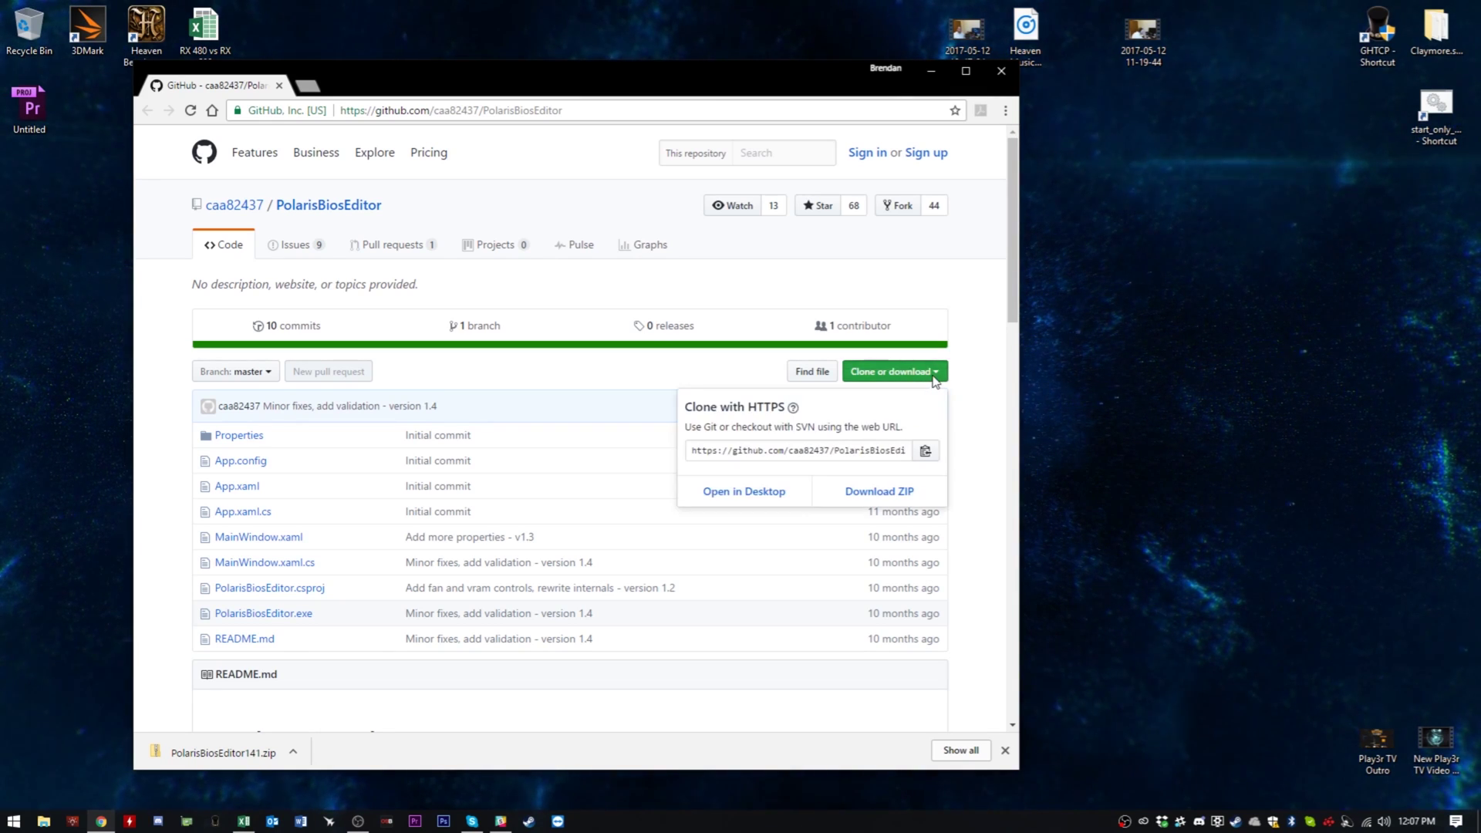
Download the repository ZIP and copy its PolarisBiosEditor-master folder to the desktop
left_click(893, 499)
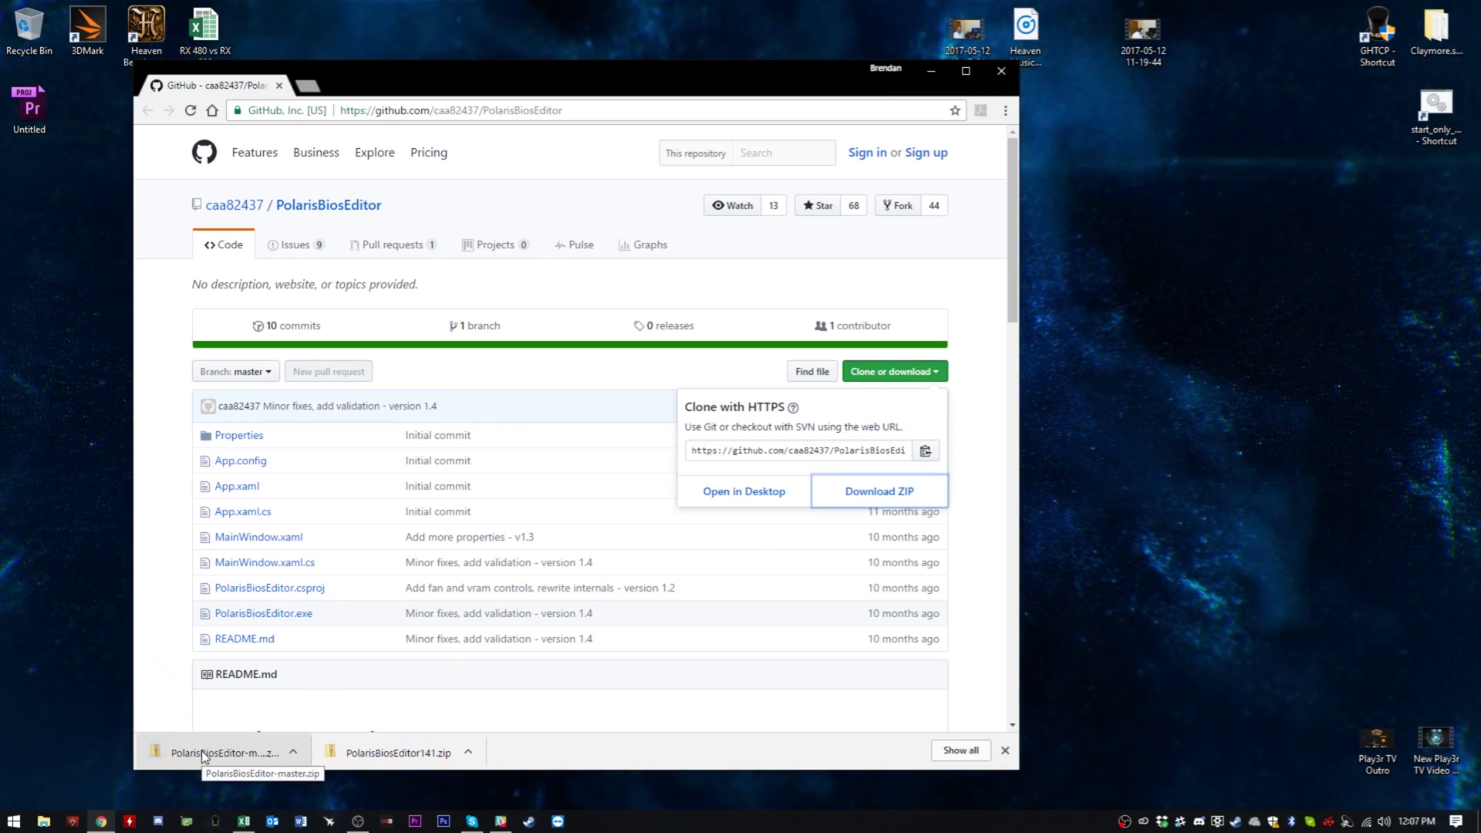
left_click(201, 751)
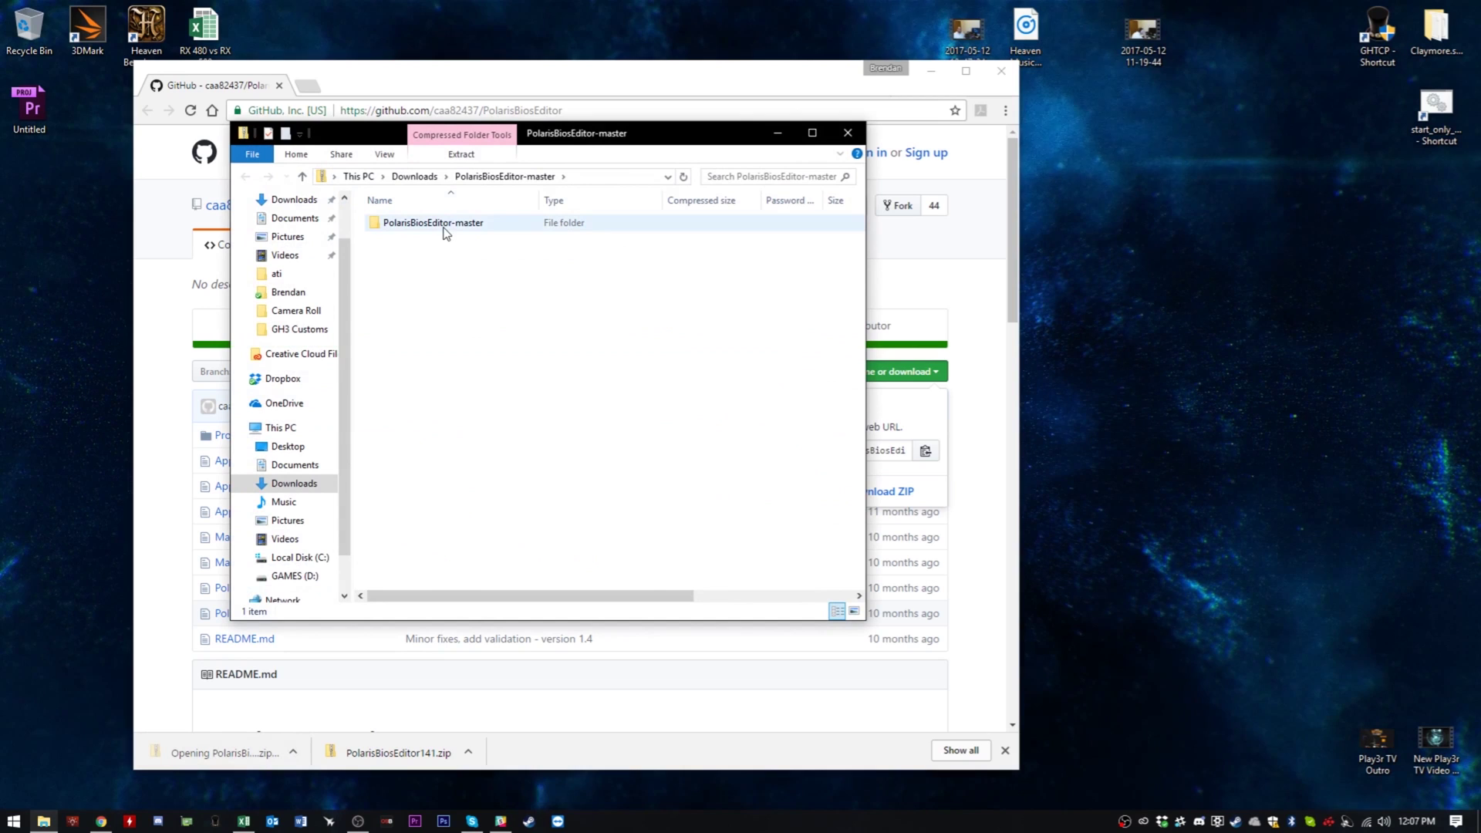
left_click_drag(415, 232, 1148, 341)
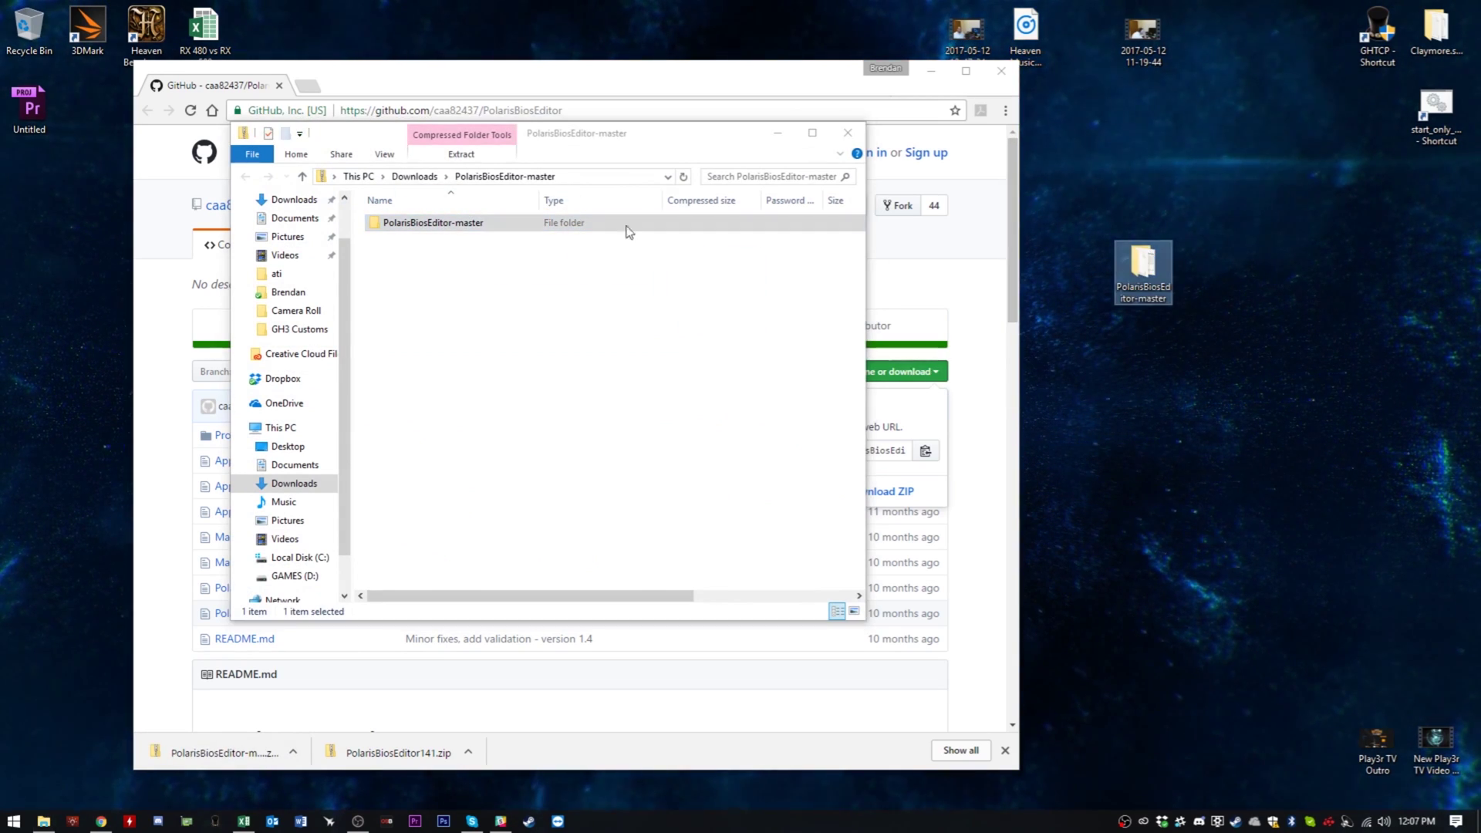
left_click(847, 133)
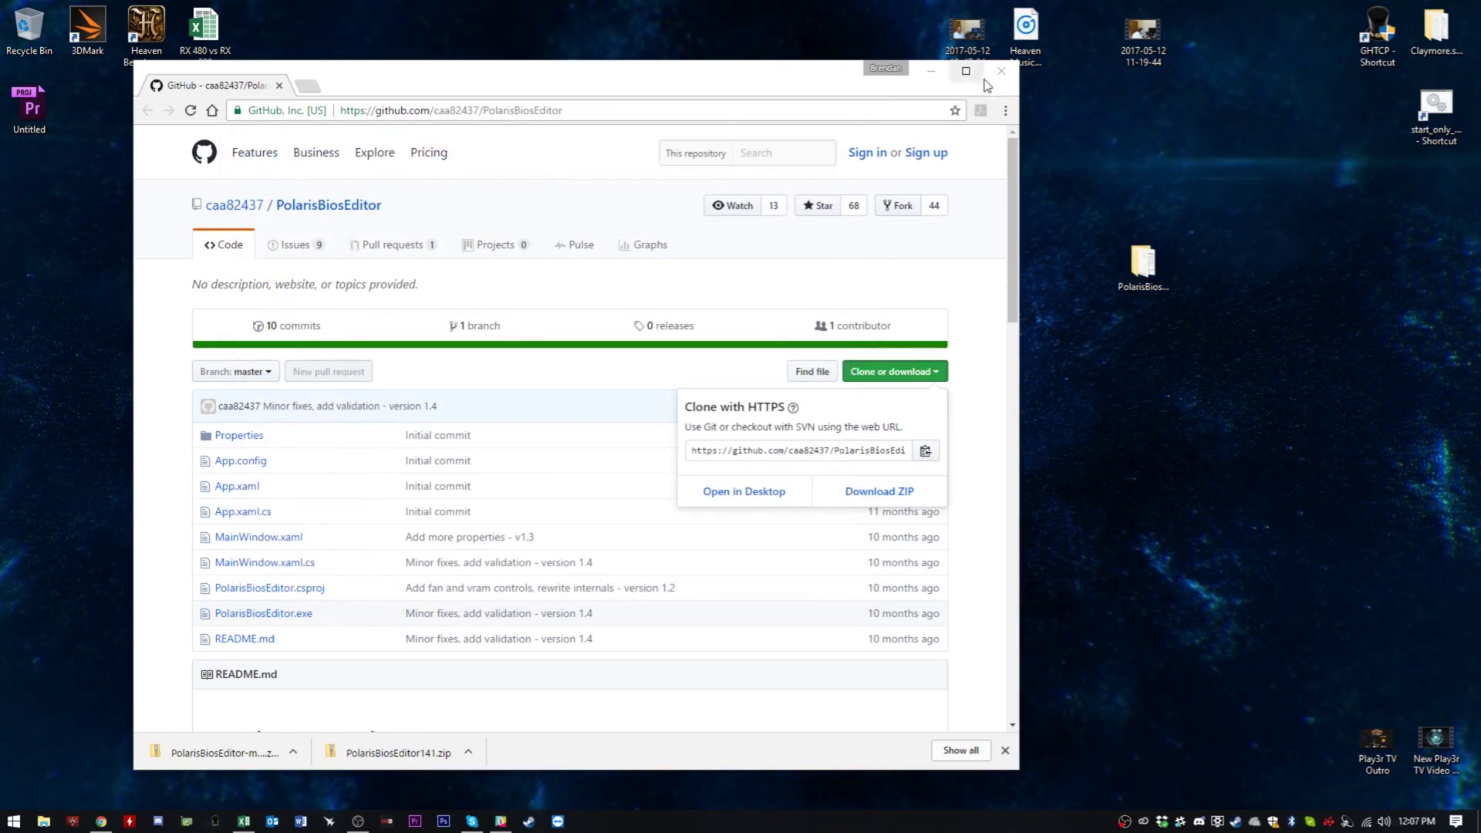
left_click(1007, 75)
Open the PolarisBiosEditor-master folder on the desktop and launch the PolarisBiosEditor application
double_click(1143, 264)
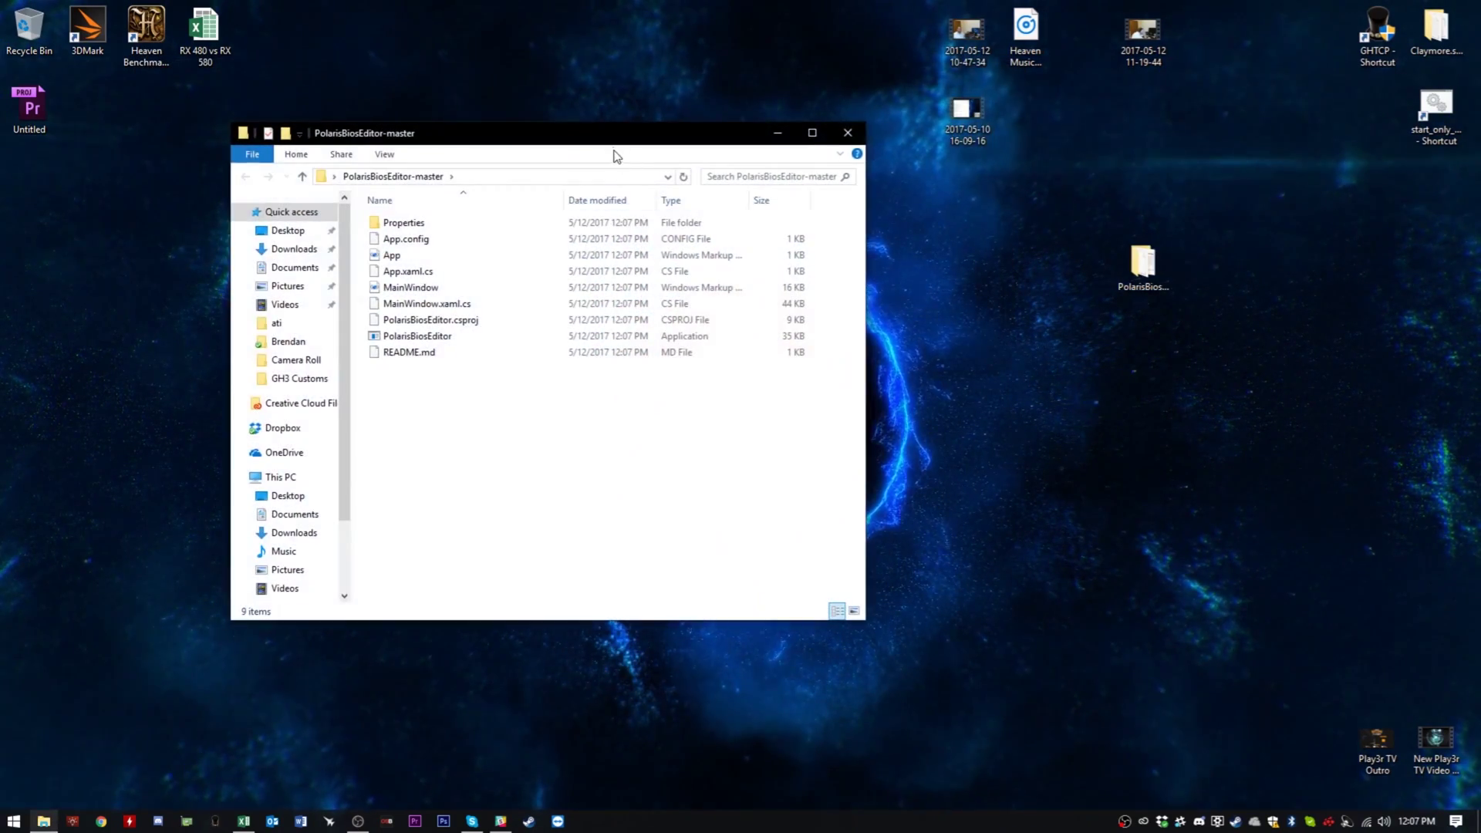
left_click_drag(612, 152, 825, 58)
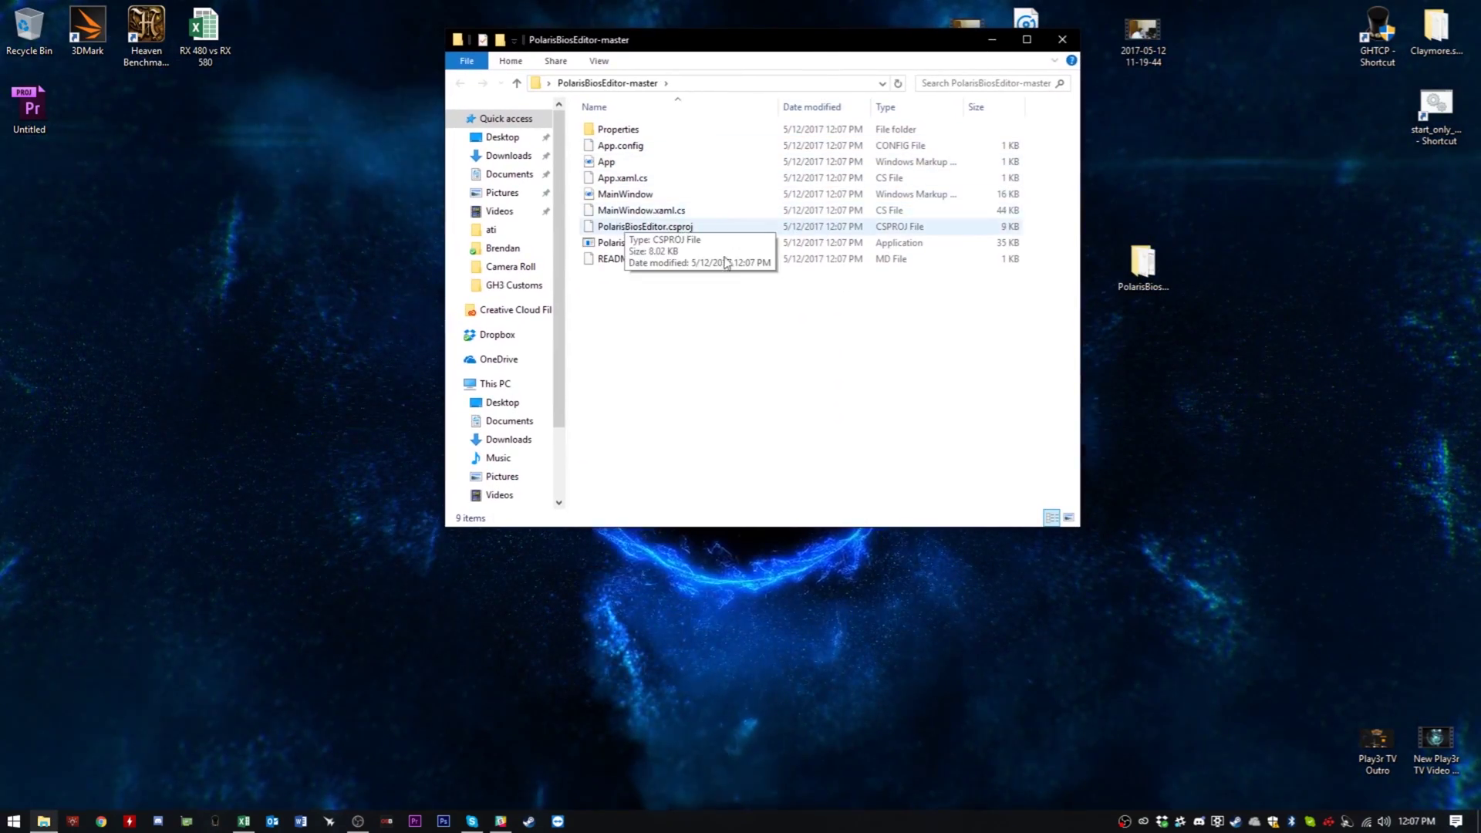
left_click_drag(750, 307, 663, 128)
left_click(737, 344)
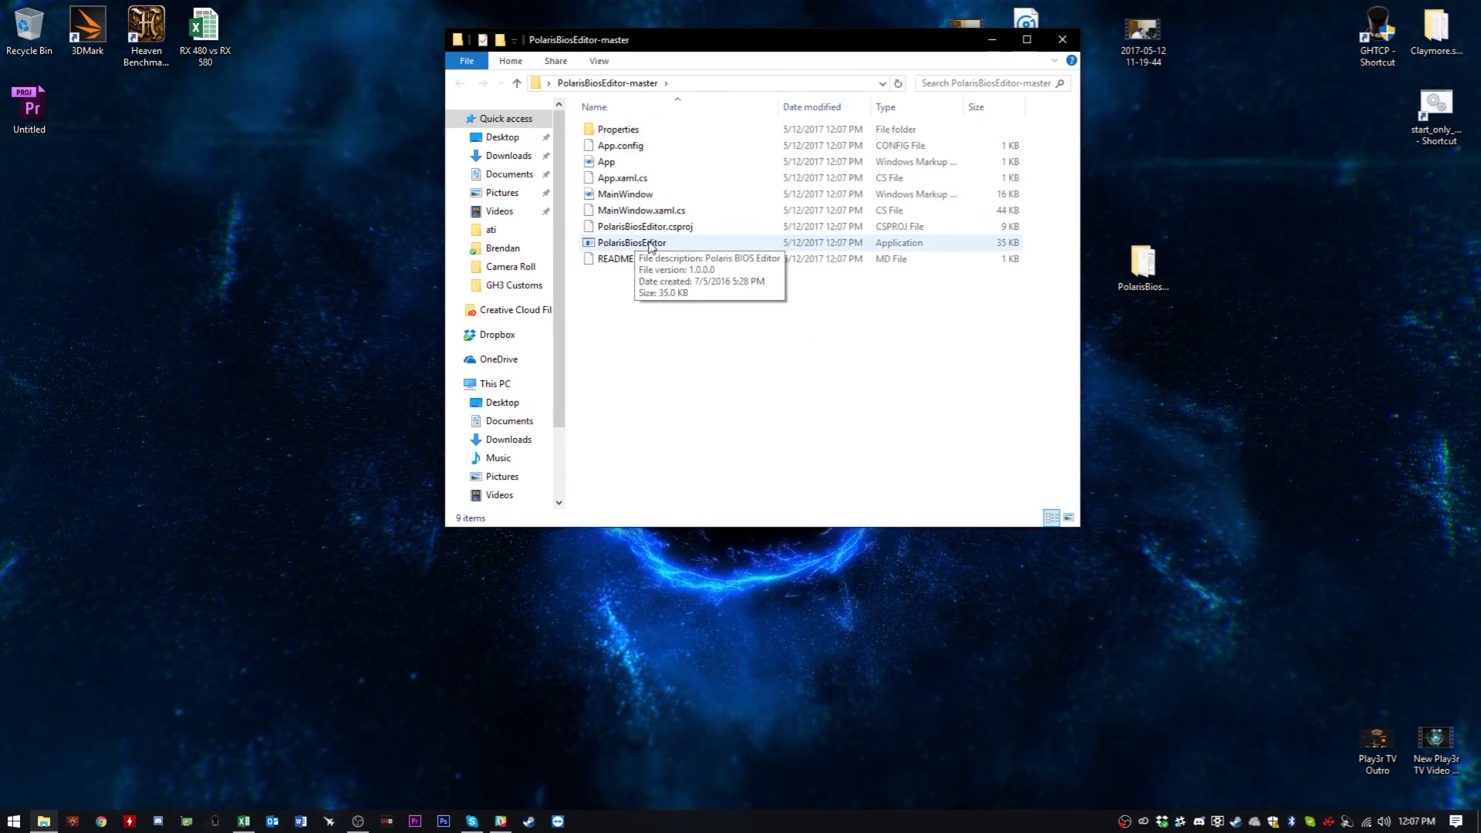
left_click(616, 61)
left_click(663, 314)
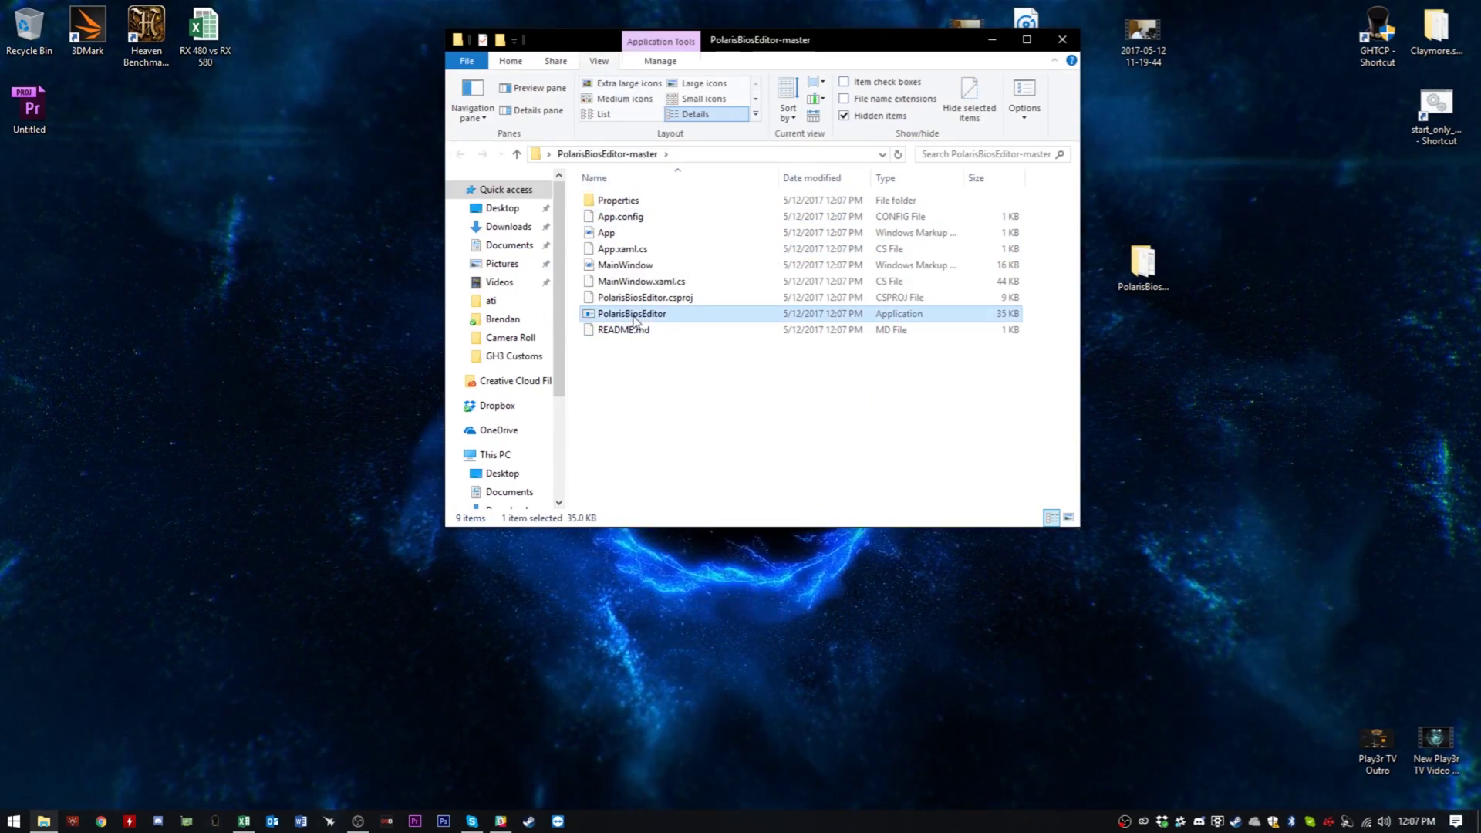
double_click(665, 314)
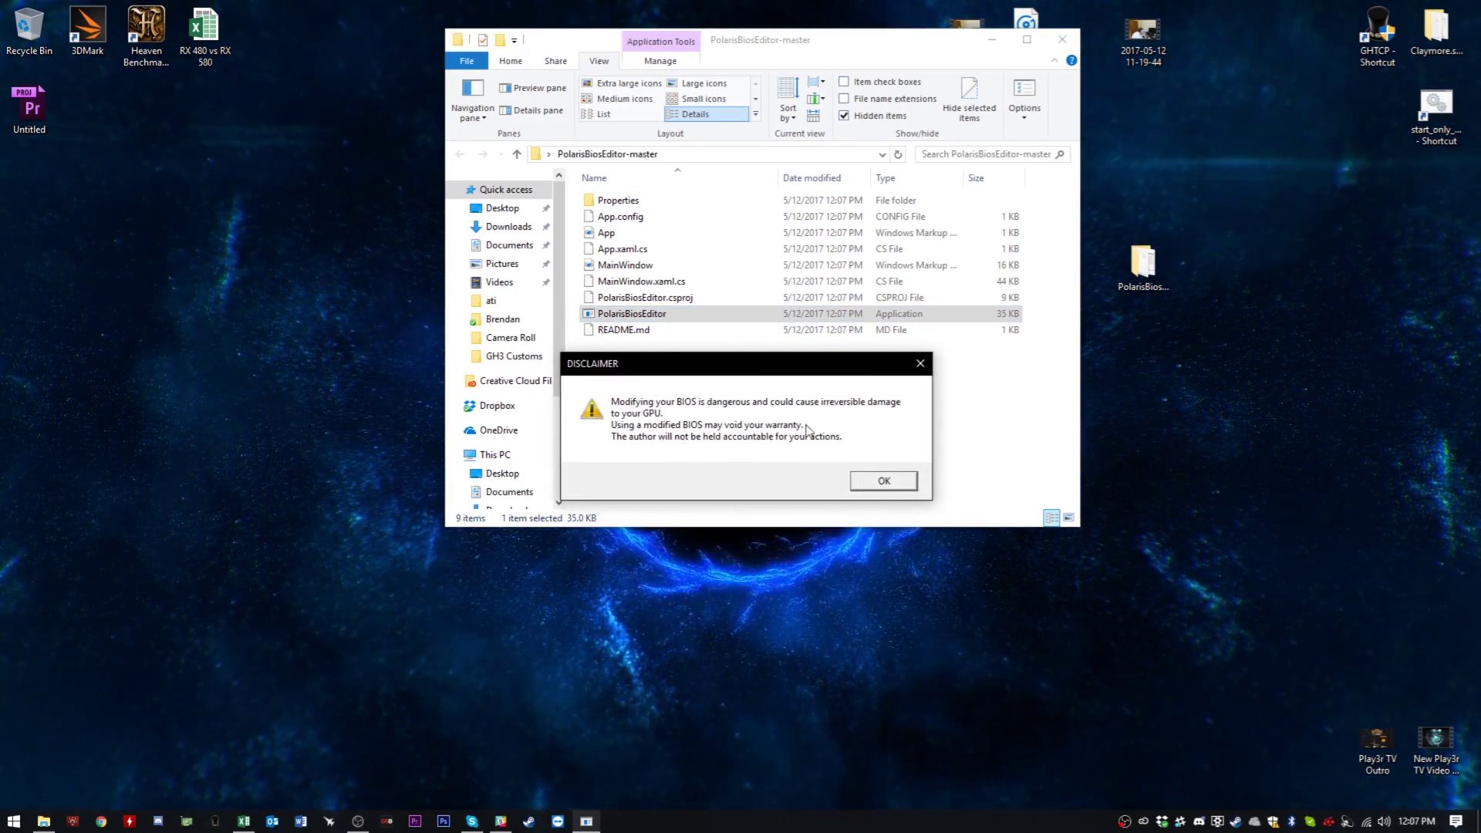
Accept the disclaimer and load mod.rom from C:\ati into Polaris BIOS Editor
left_click(885, 482)
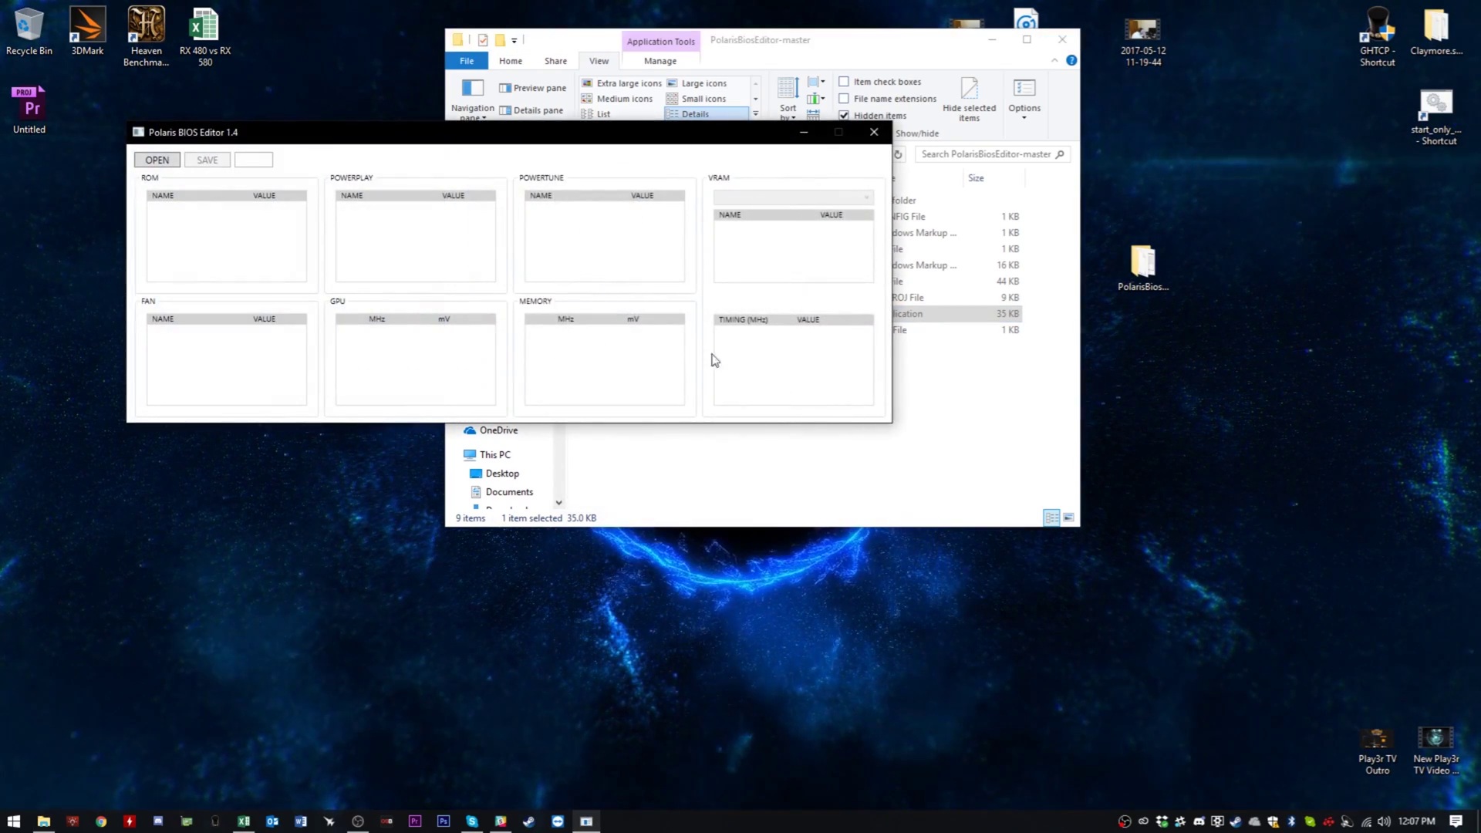
left_click(158, 160)
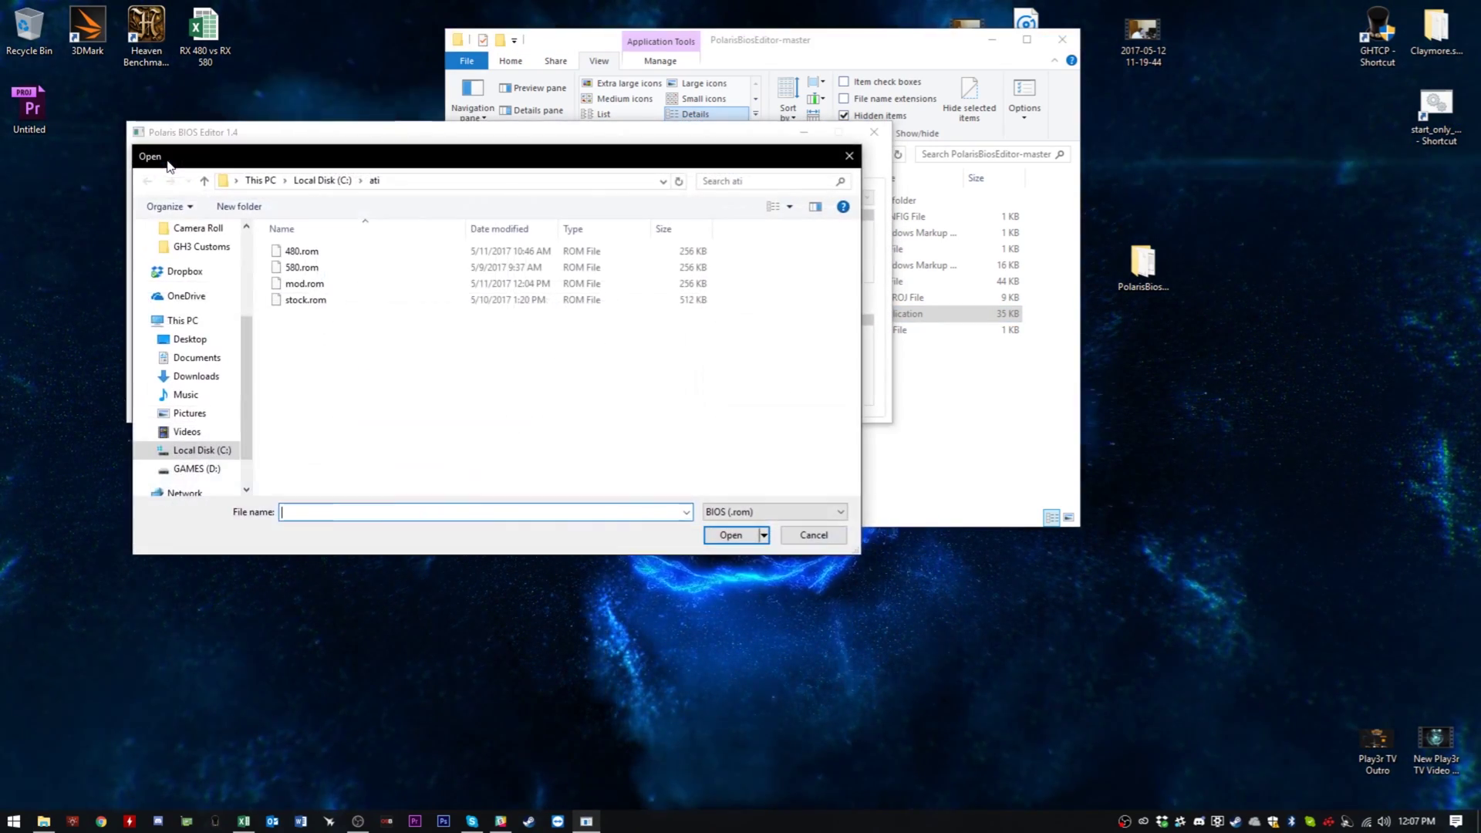
left_click(337, 286)
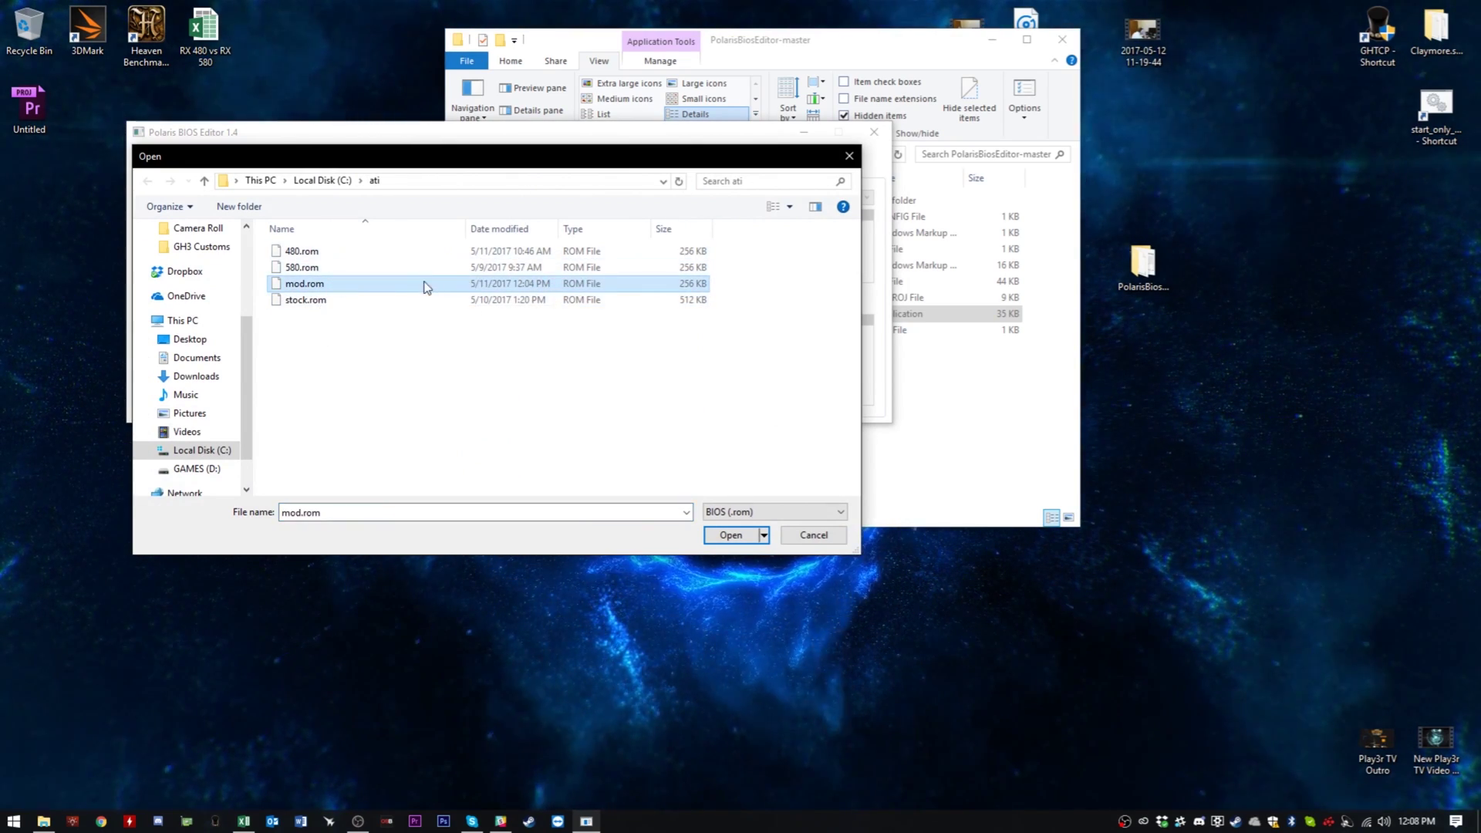
double_click(337, 268)
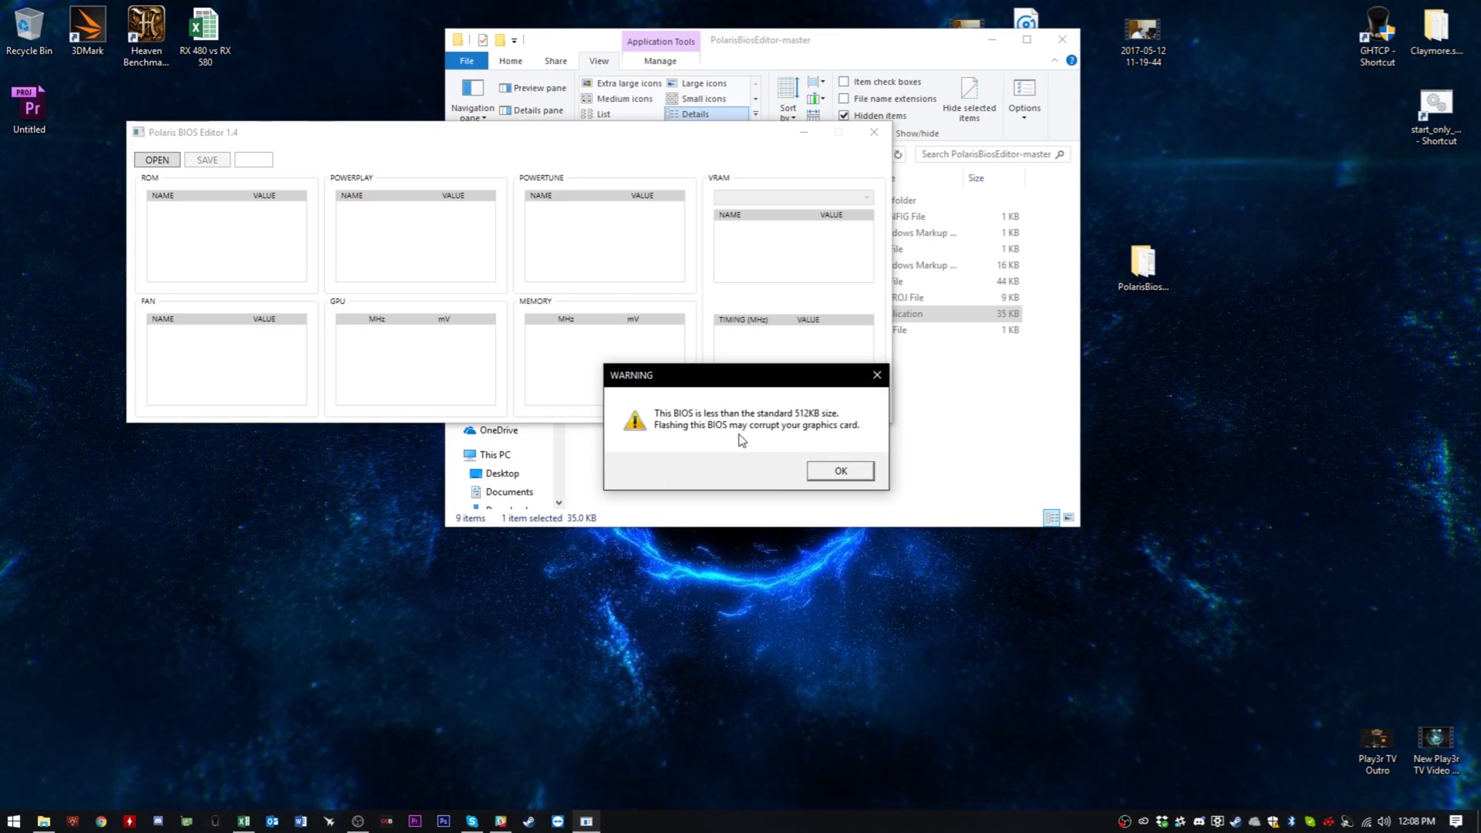
Dismiss the size warning, check the 2250 MHz memory clock and 50% power limit, and compare in MSI Afterburner
left_click(845, 472)
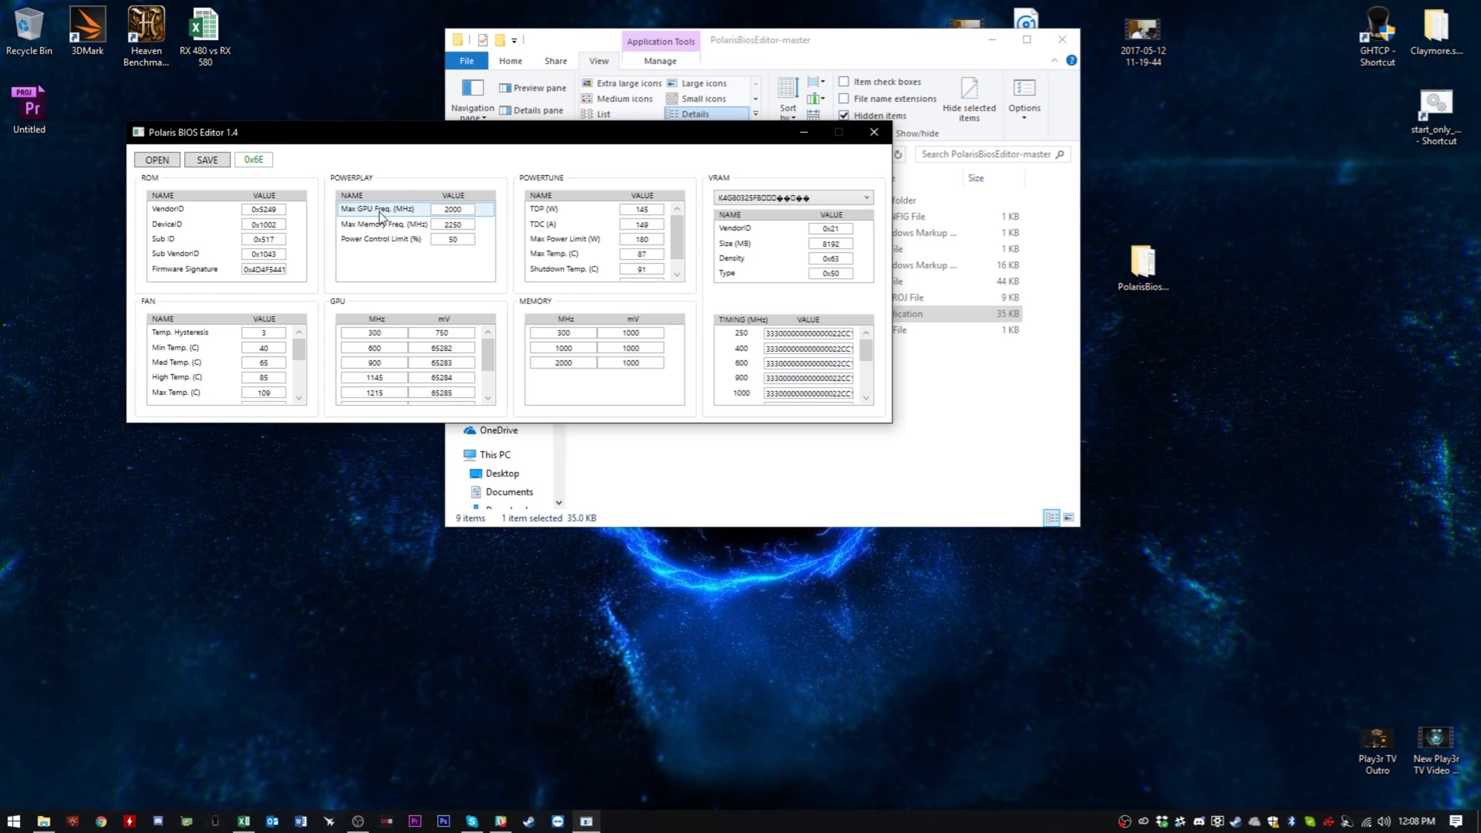
double_click(433, 224)
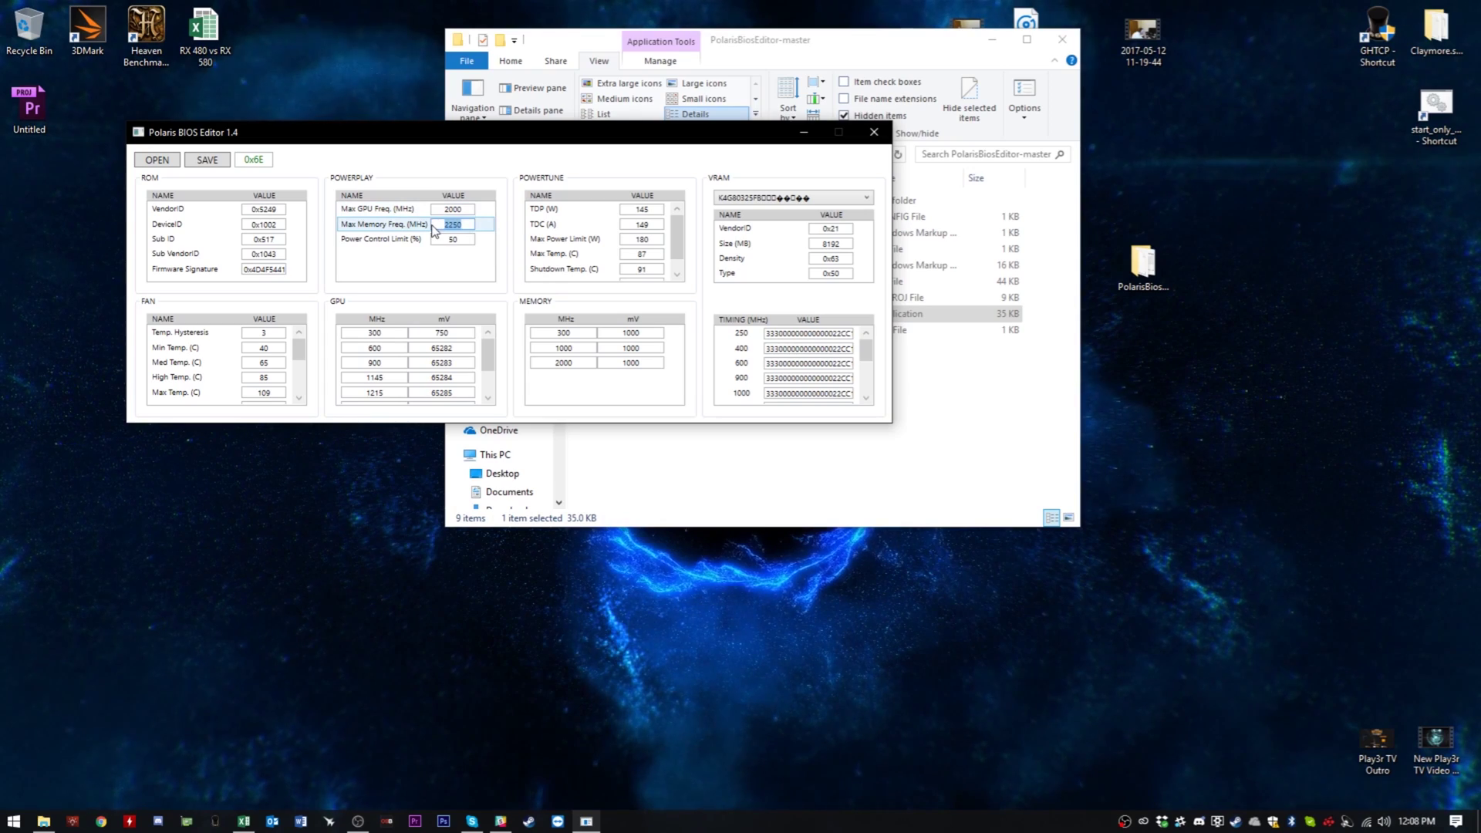
left_click(462, 240)
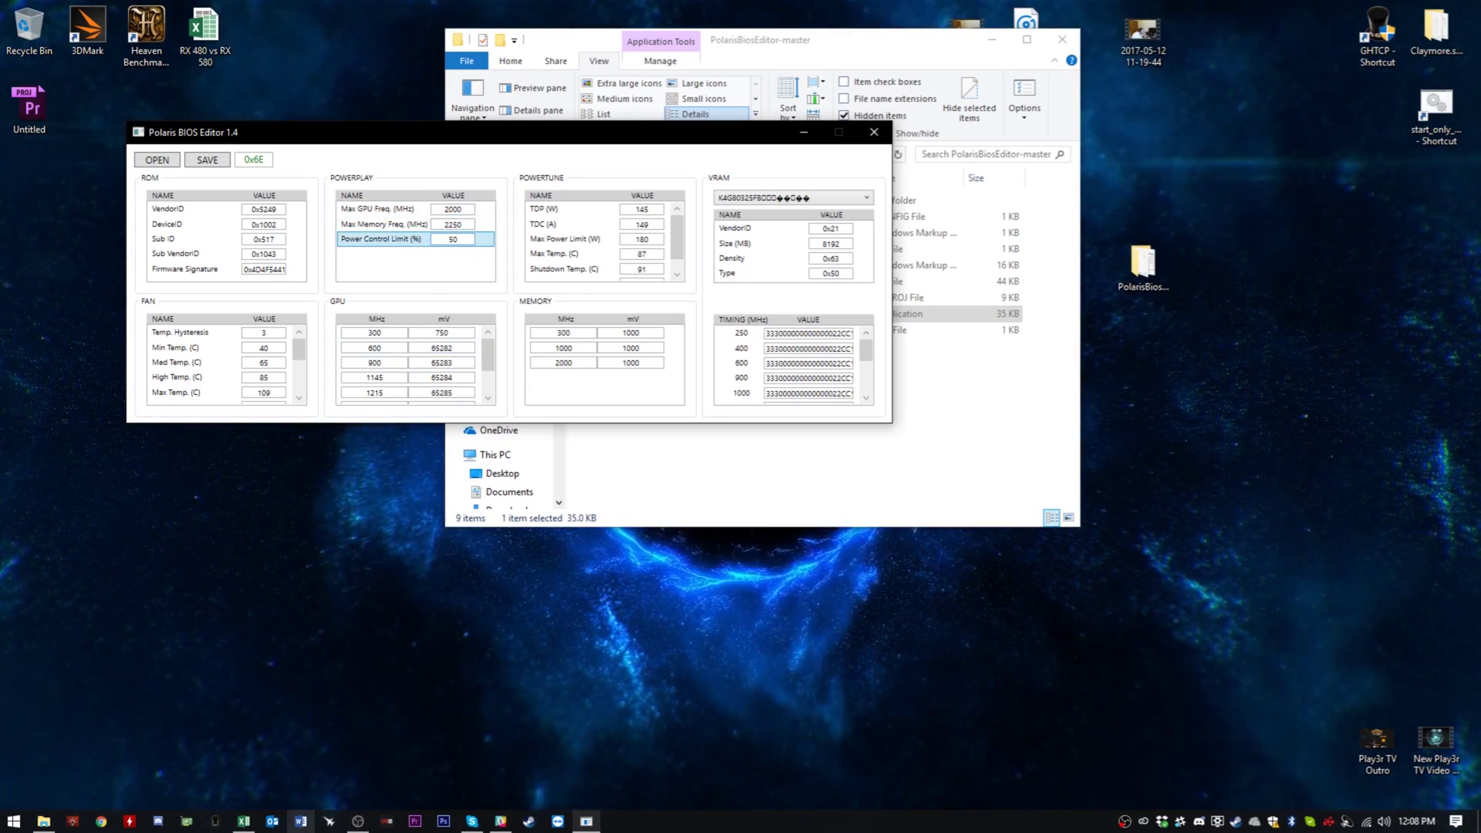
left_click(329, 820)
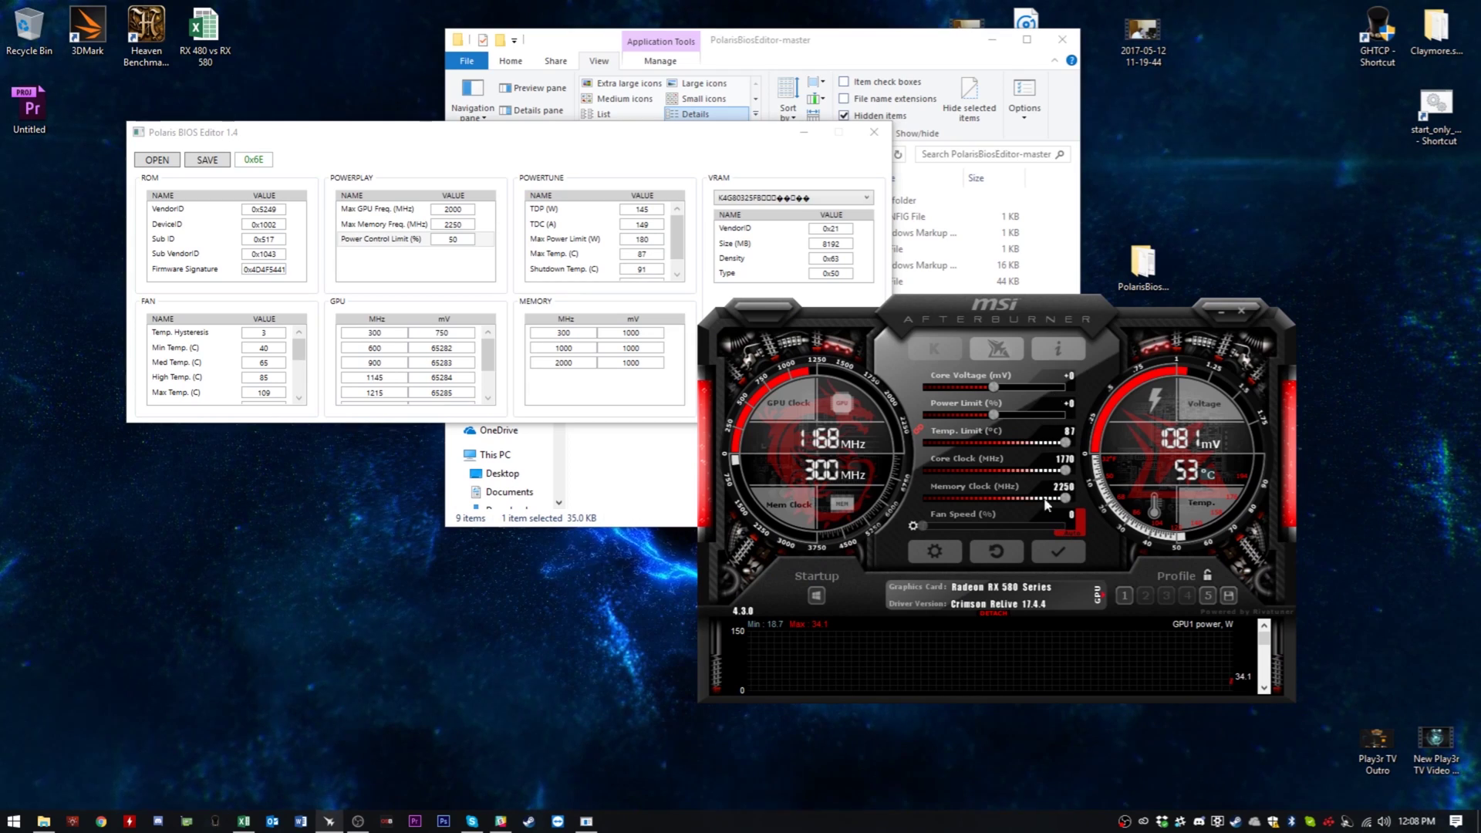
left_click(1221, 311)
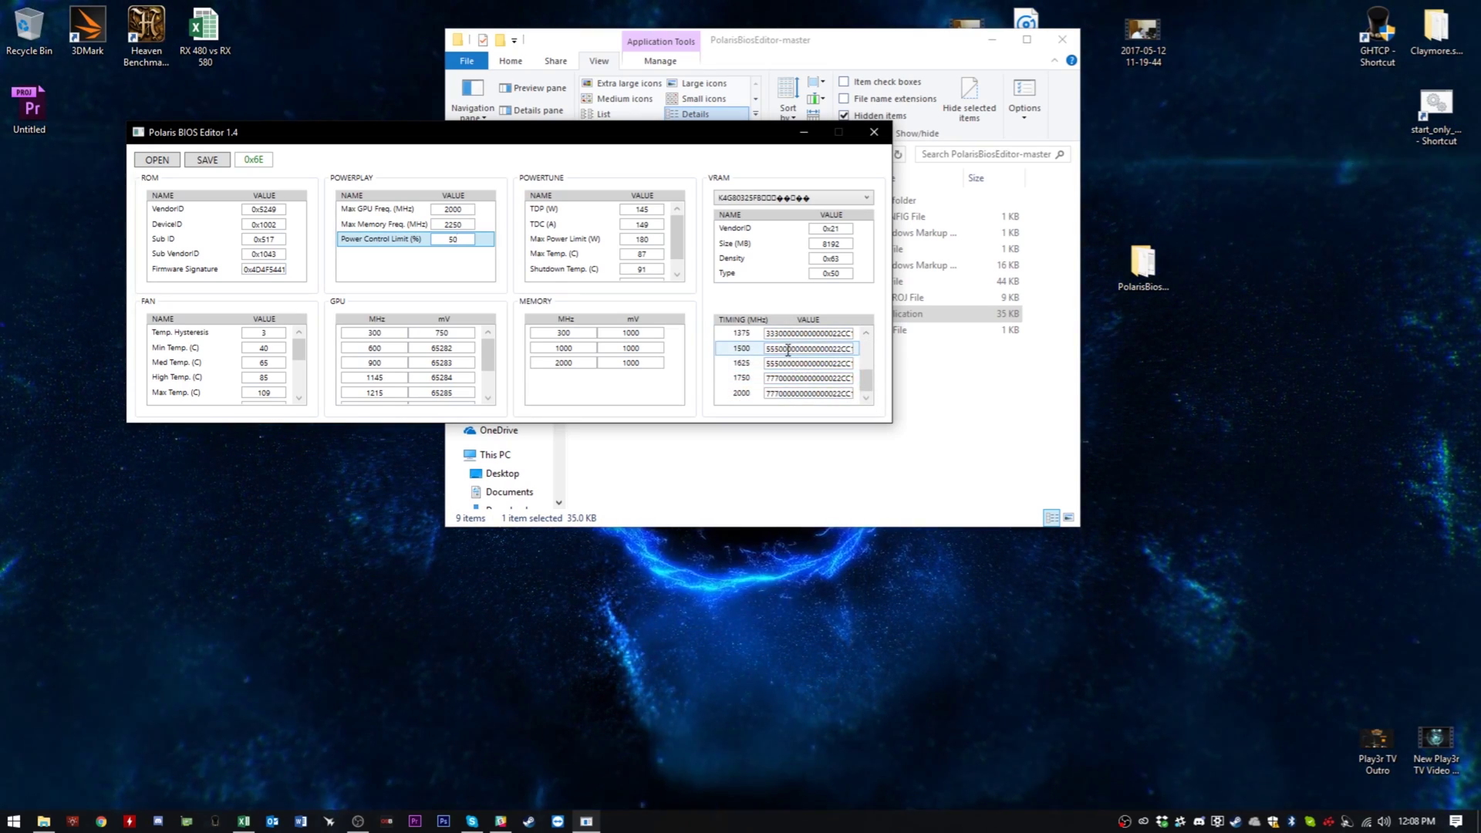
Replace the 1500 MHz memory timing strap with the 1625 MHz strap
key("ctrl+v")
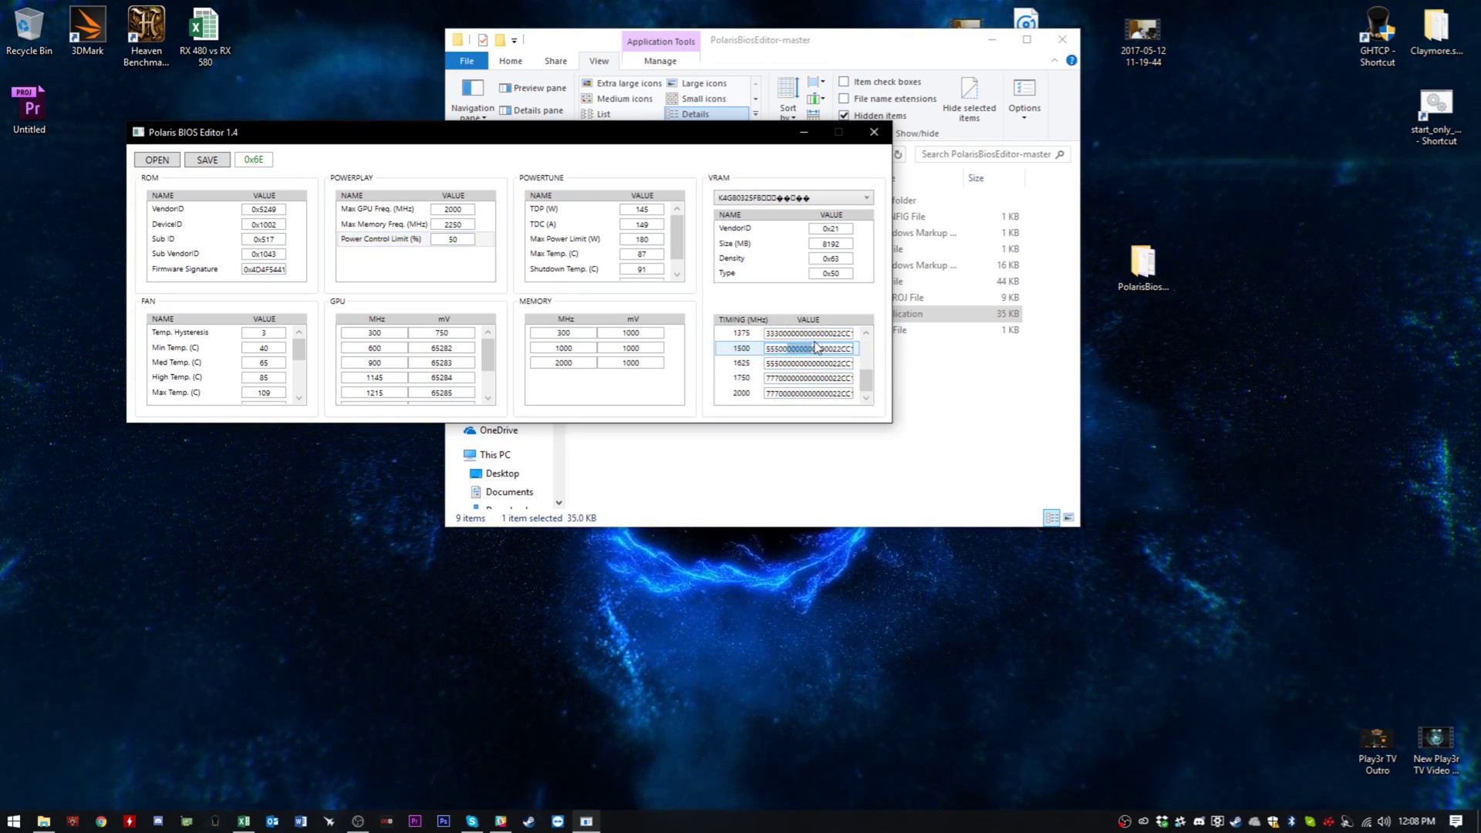
left_click_drag(787, 348, 816, 349)
left_click(816, 349)
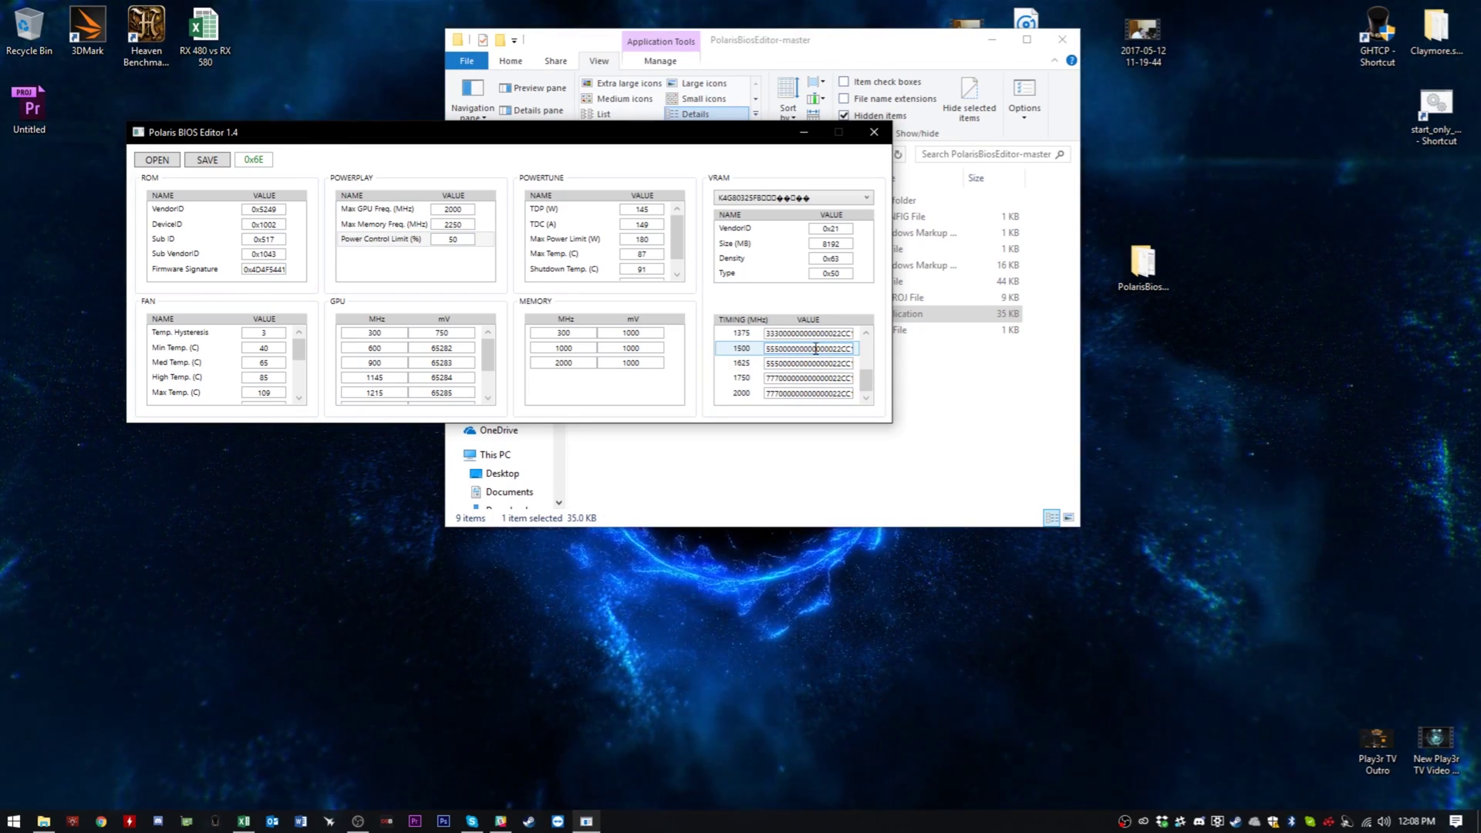
left_click(830, 379)
left_click(791, 359)
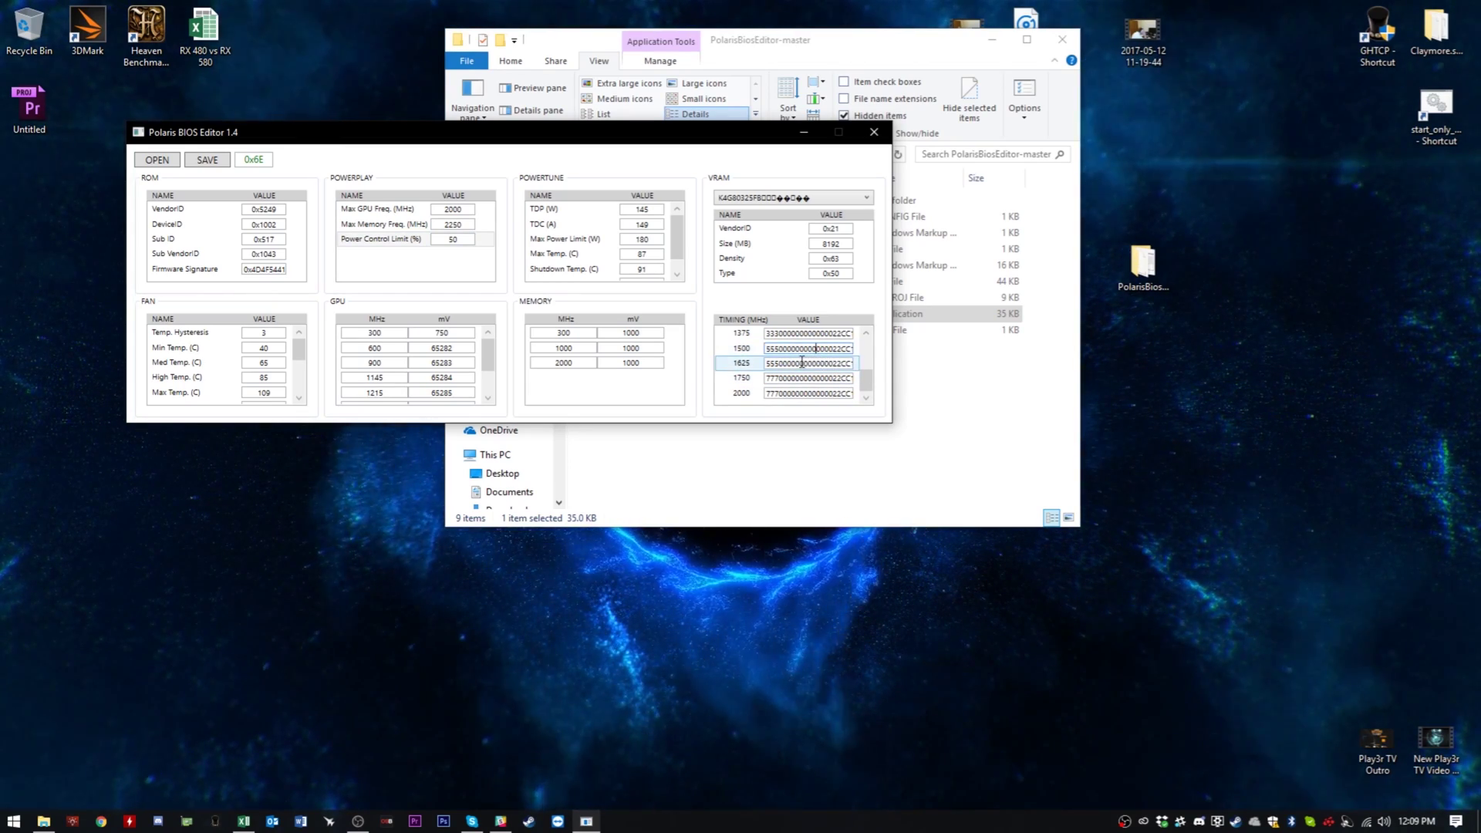
left_click(802, 348)
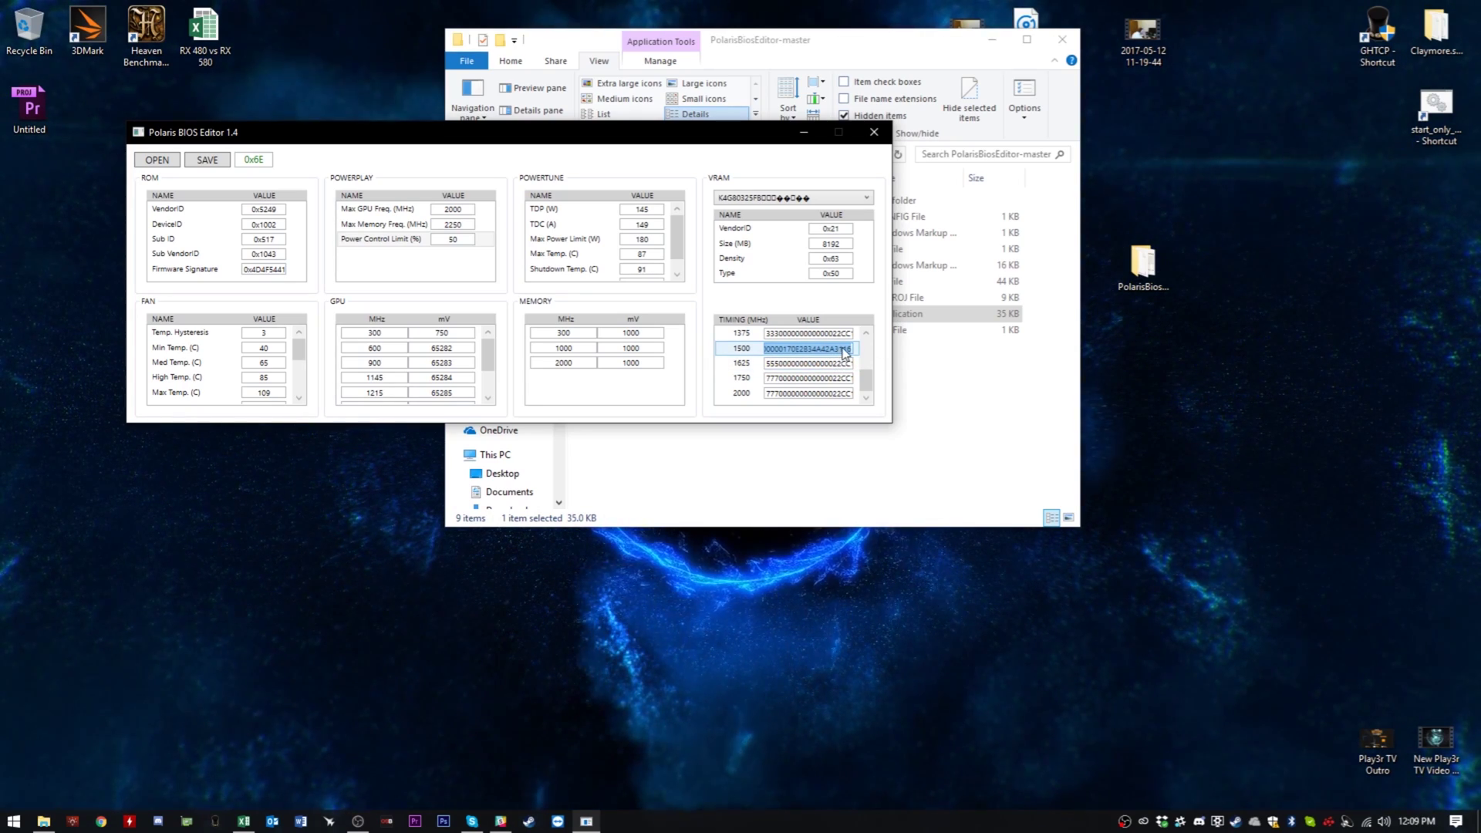
left_click(843, 348)
key("ctrl+a")
key("ctrl+v")
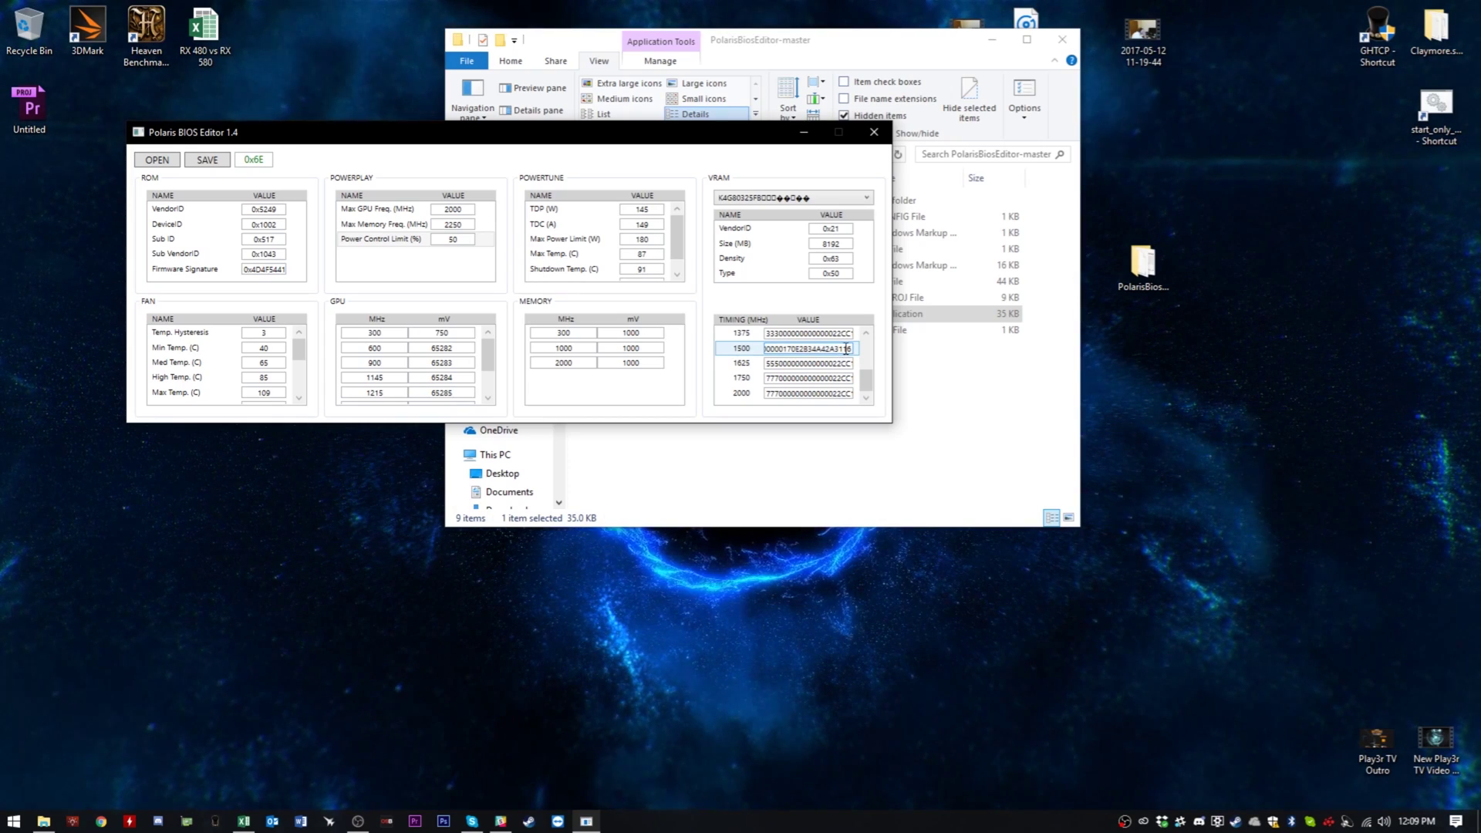
left_click(787, 349)
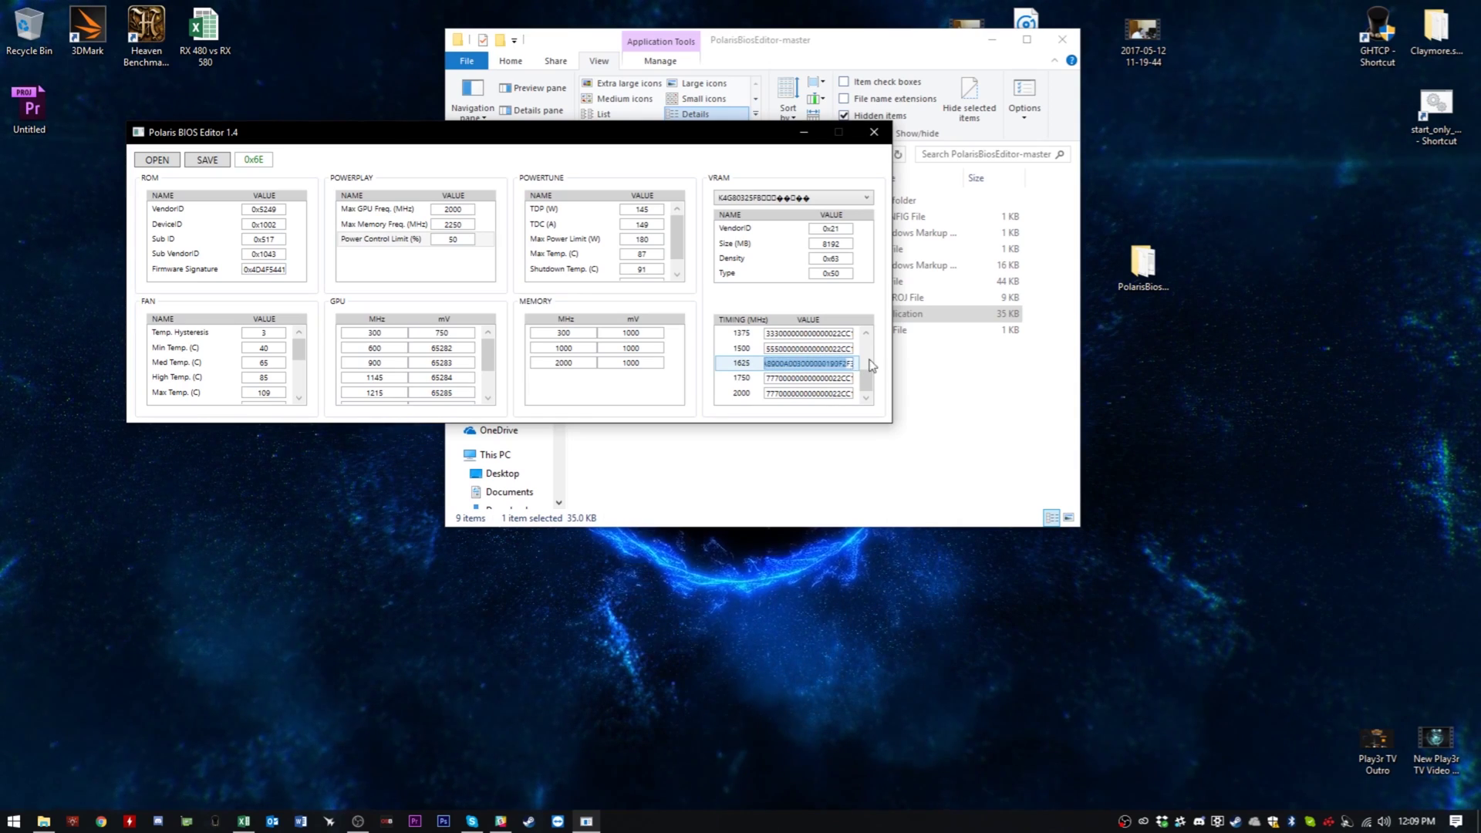
Copy the 1625 MHz timing strap and paste it over the 2000 MHz strap
right_click(830, 371)
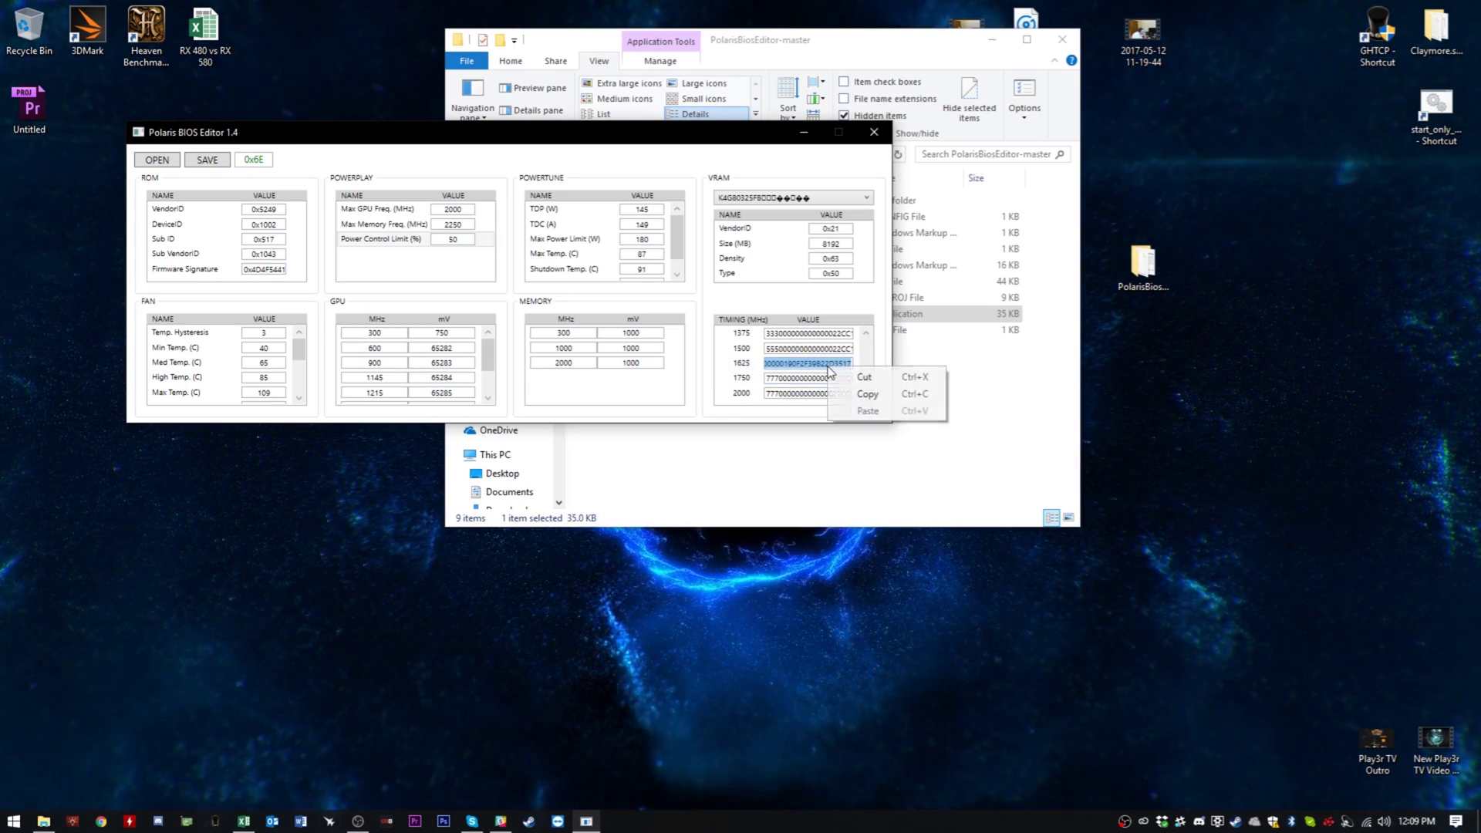
left_click(866, 394)
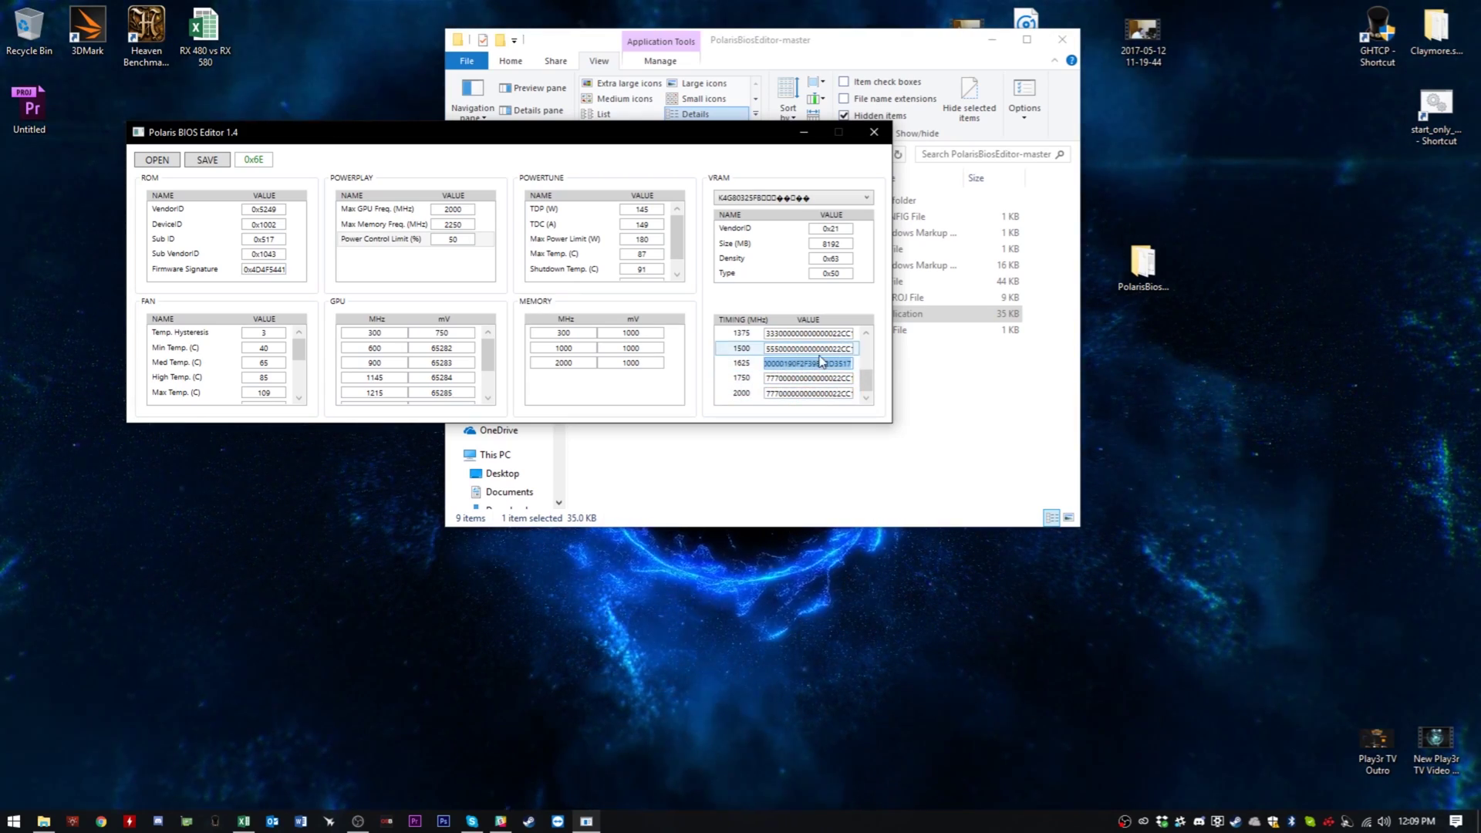
left_click(836, 391)
left_click(836, 391)
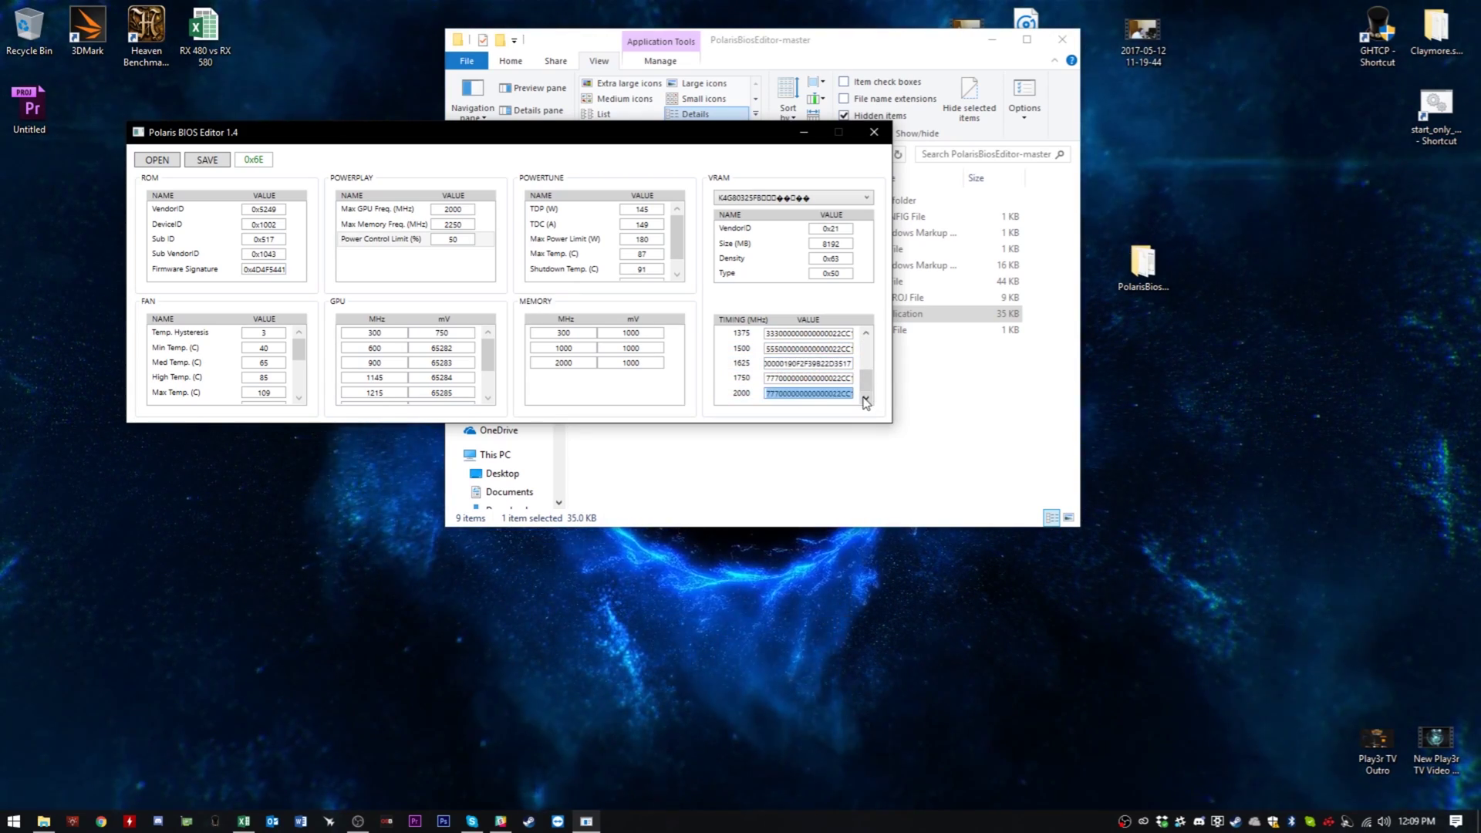
key("Delete")
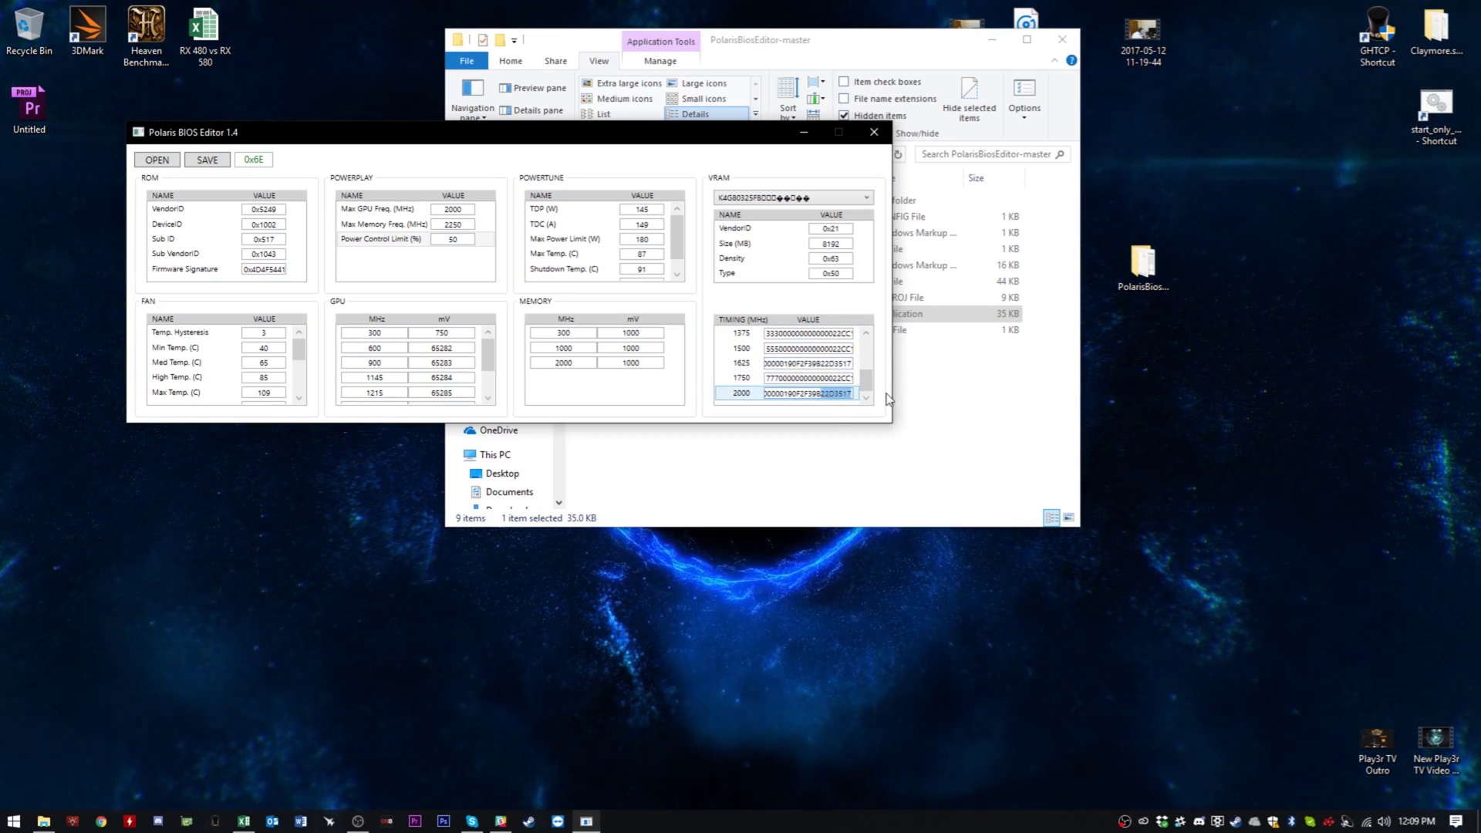
left_click(796, 363)
key("ctrl+a")
key("ctrl+v")
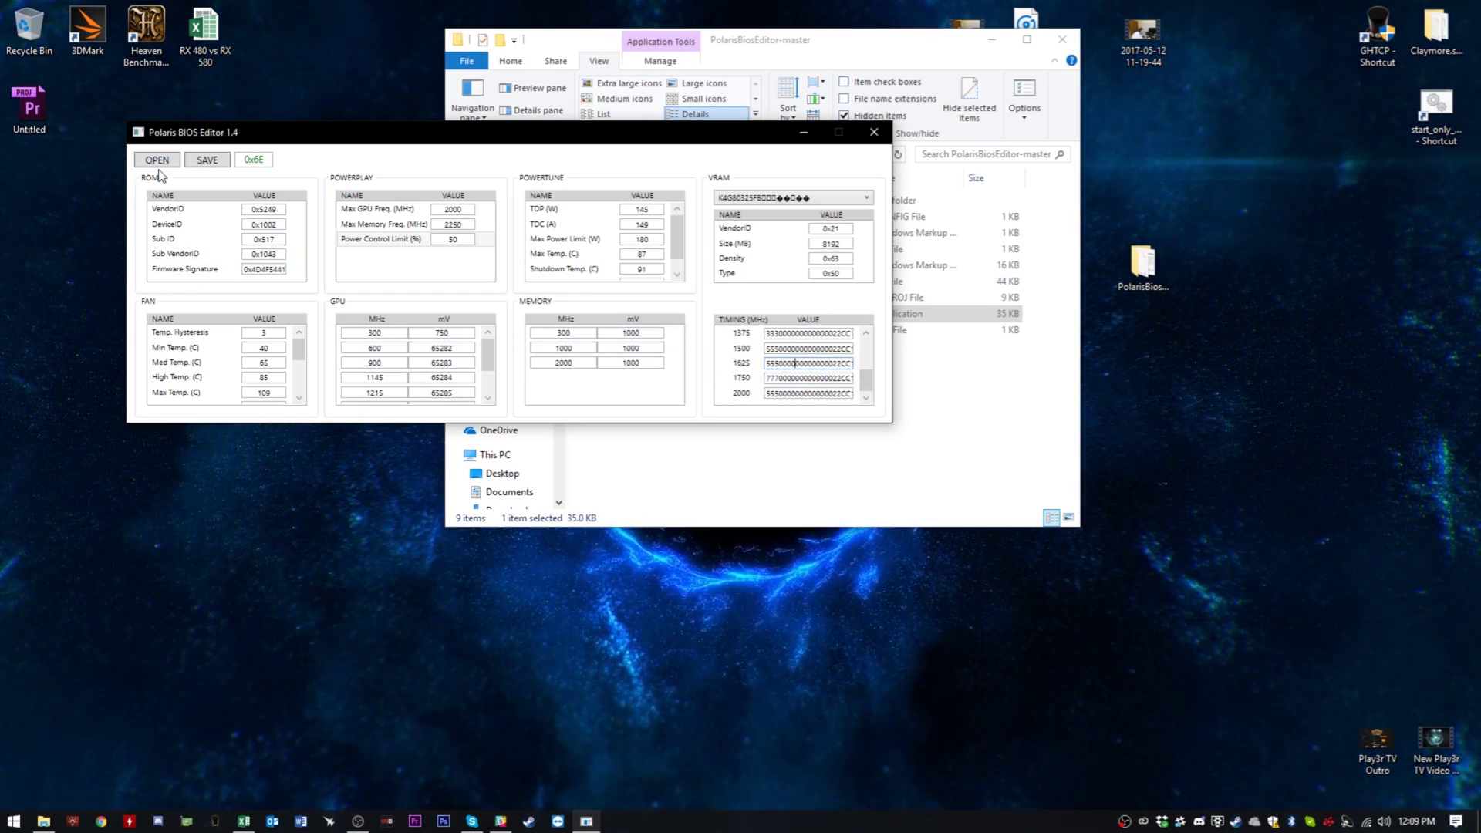
left_click(207, 160)
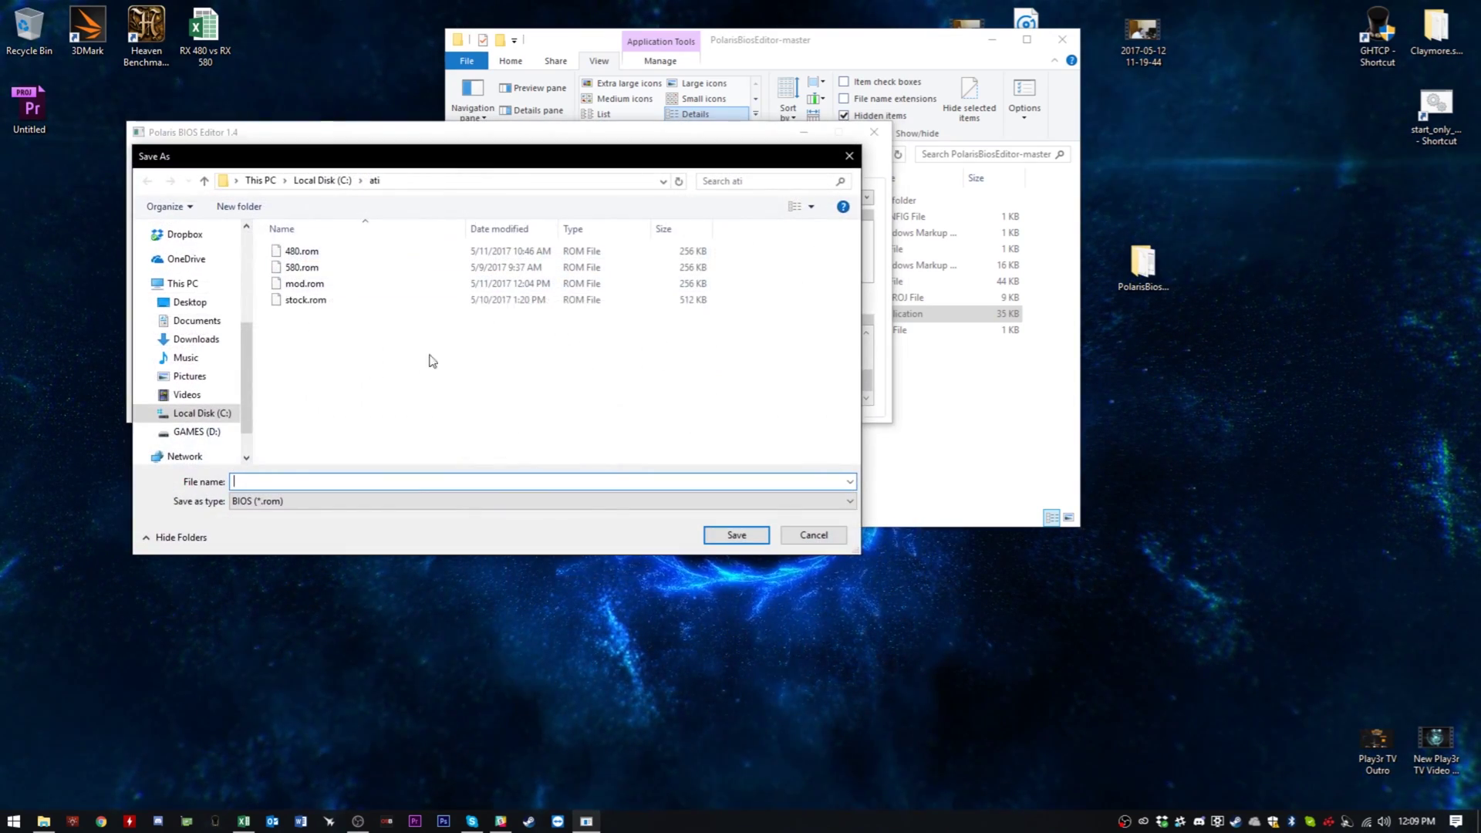
left_click(849, 160)
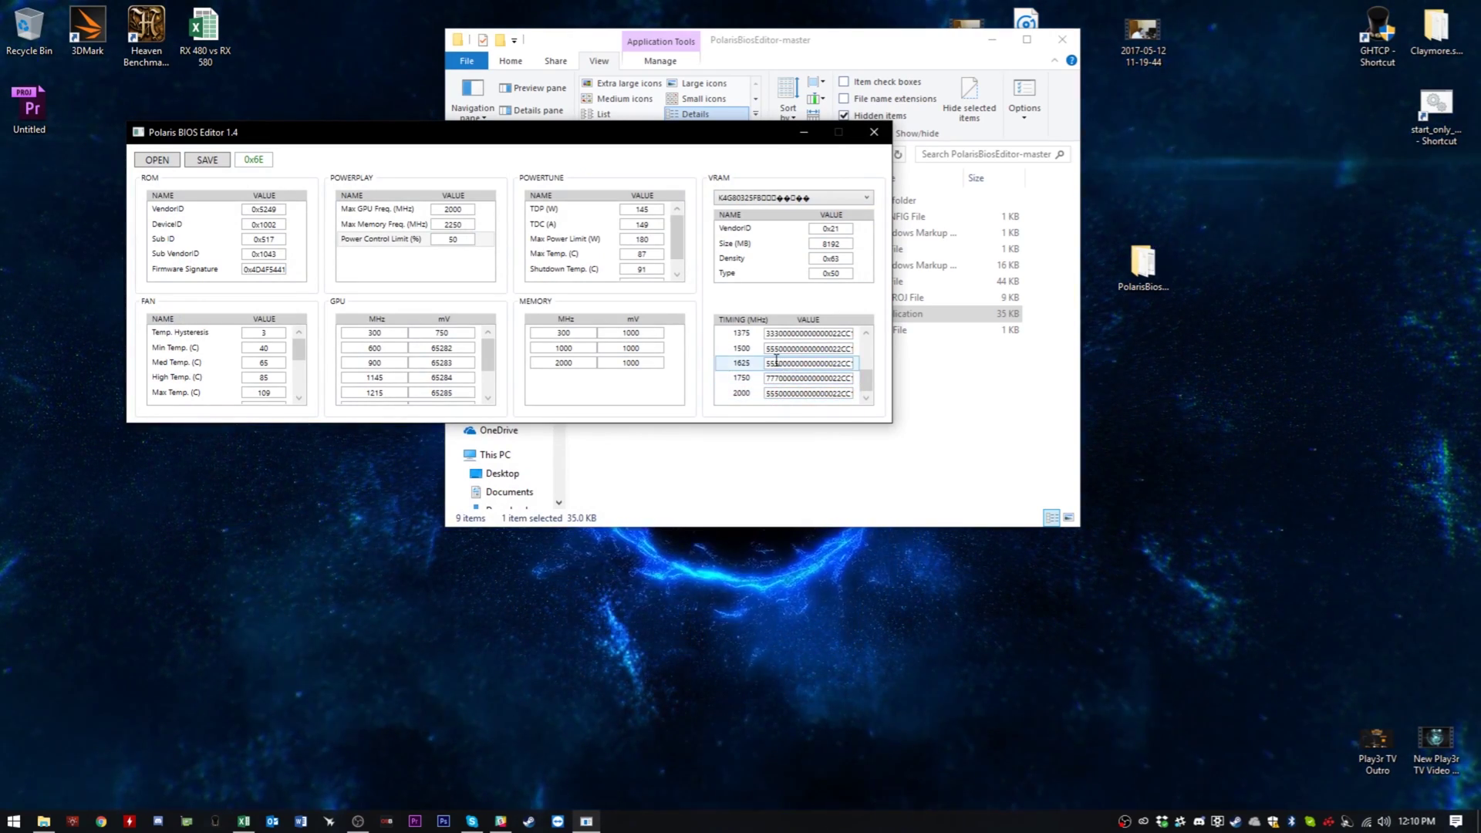
left_click(732, 362)
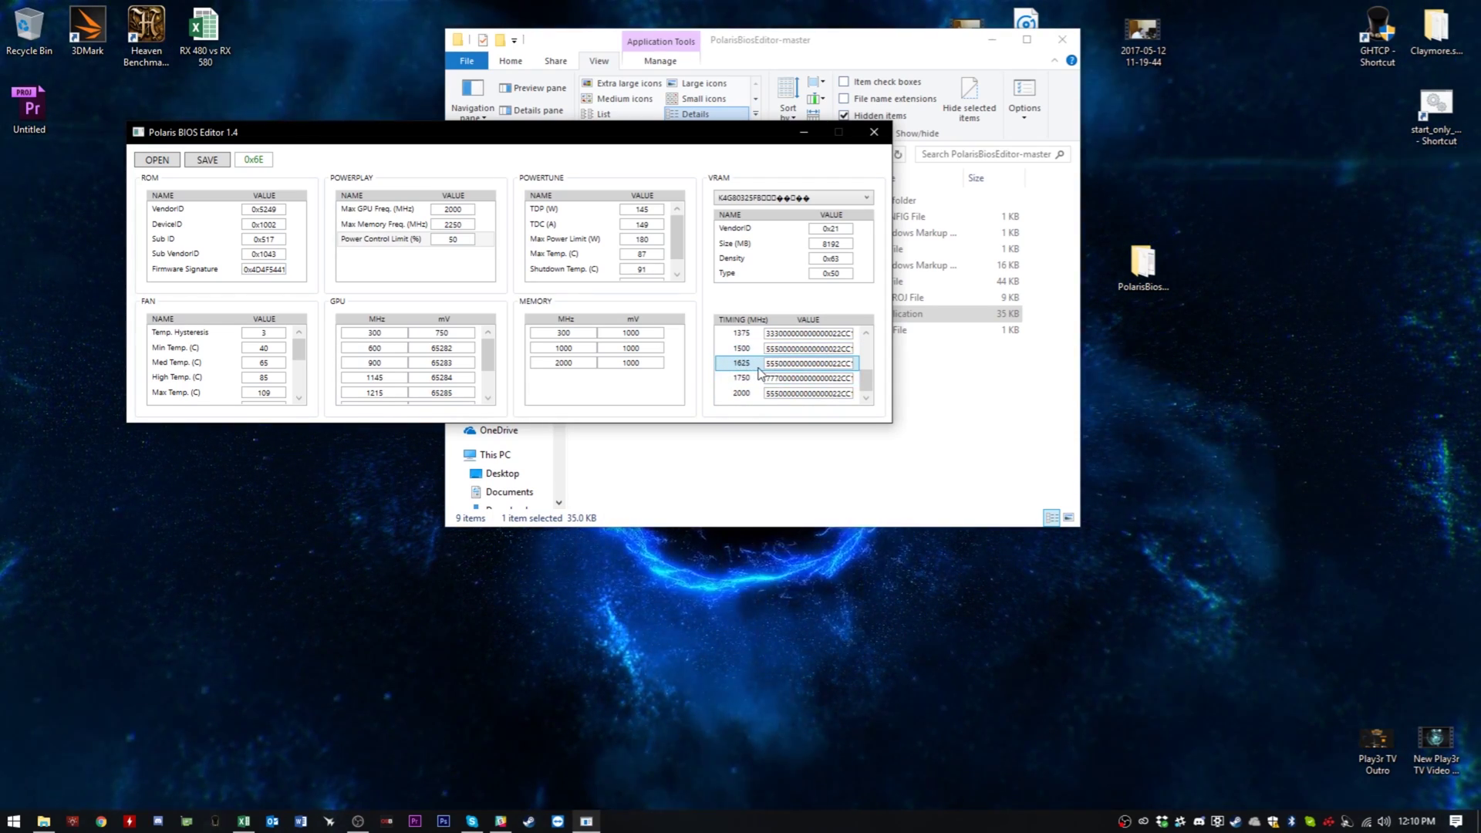
left_click(739, 356)
left_click(741, 362)
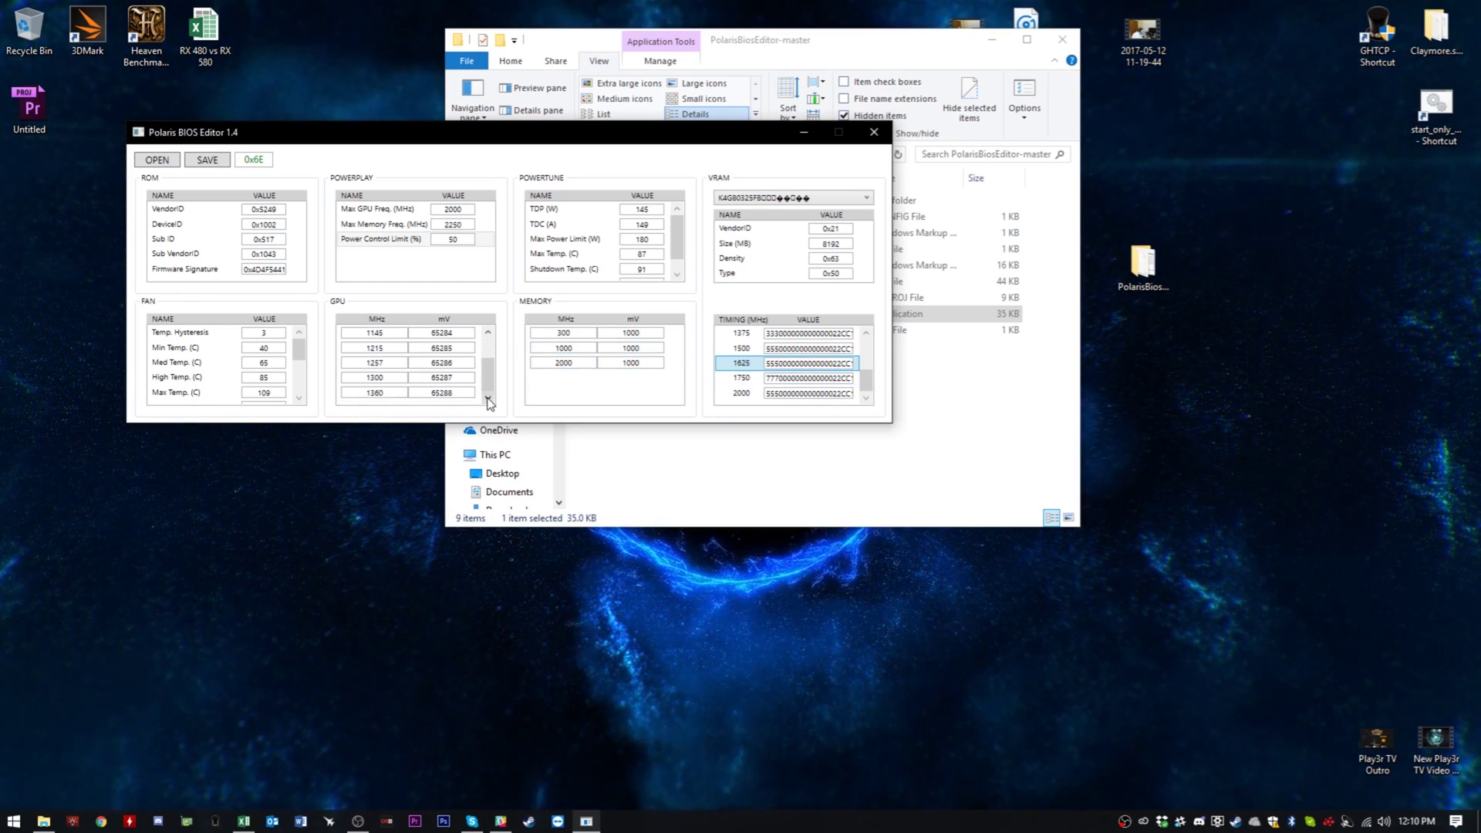
left_click_drag(488, 357, 699, 367)
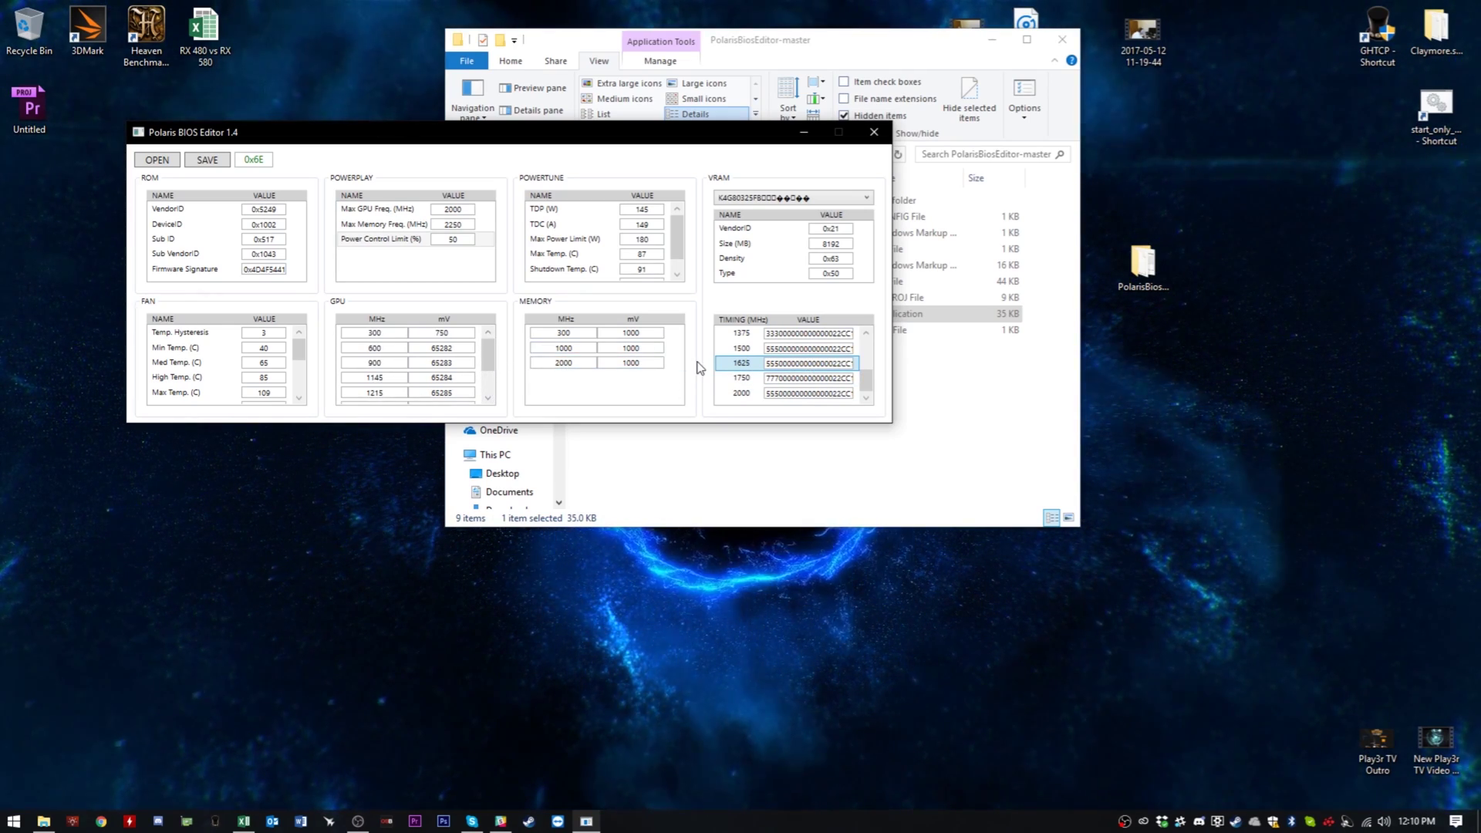